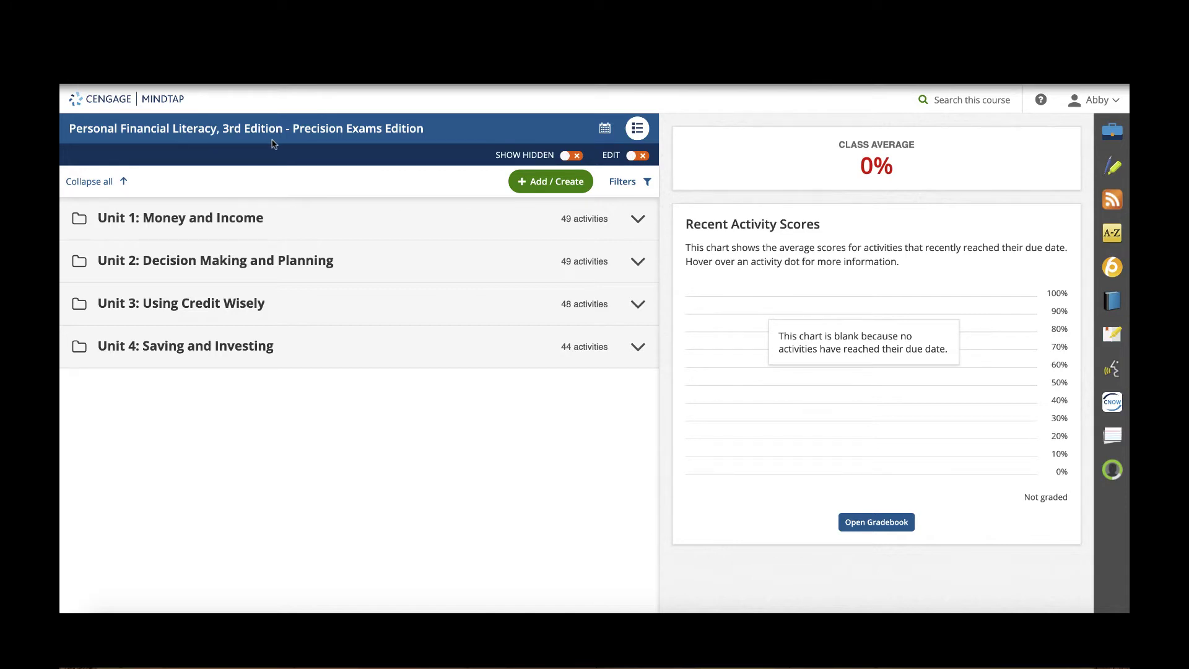
# Step: Collapse Chapter 1 under Unit 1 and open the Unit 1 Project reading, 'Business Plans, Inflation, and the Economy'
pyautogui.click(80, 221)
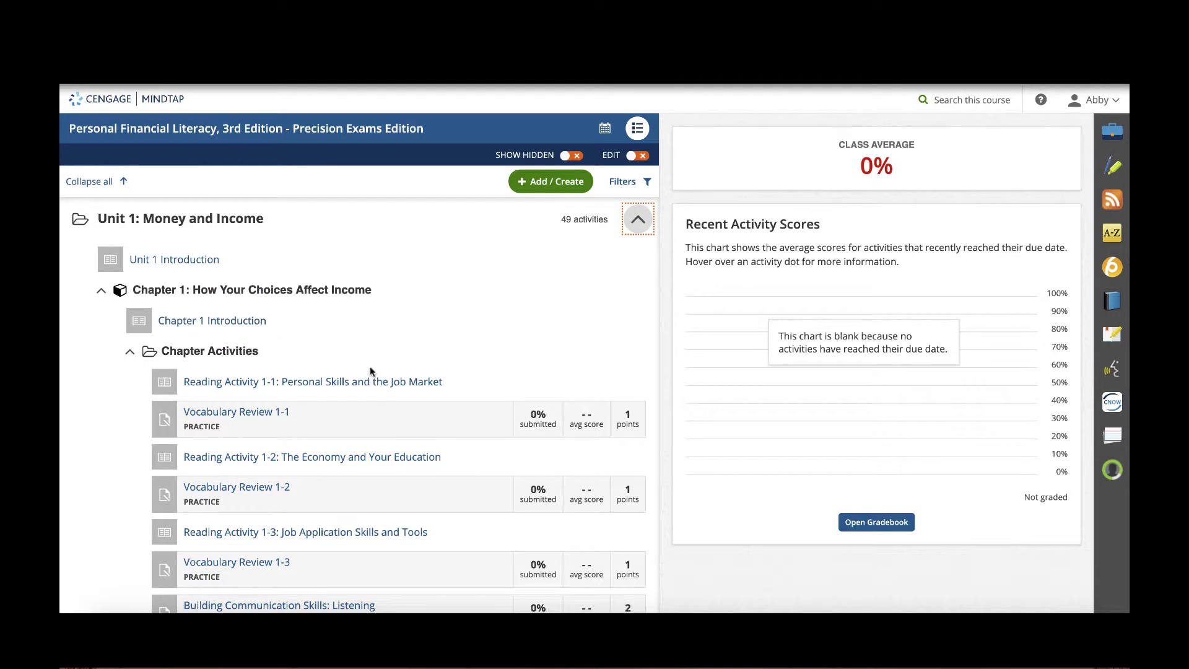
pyautogui.click(101, 290)
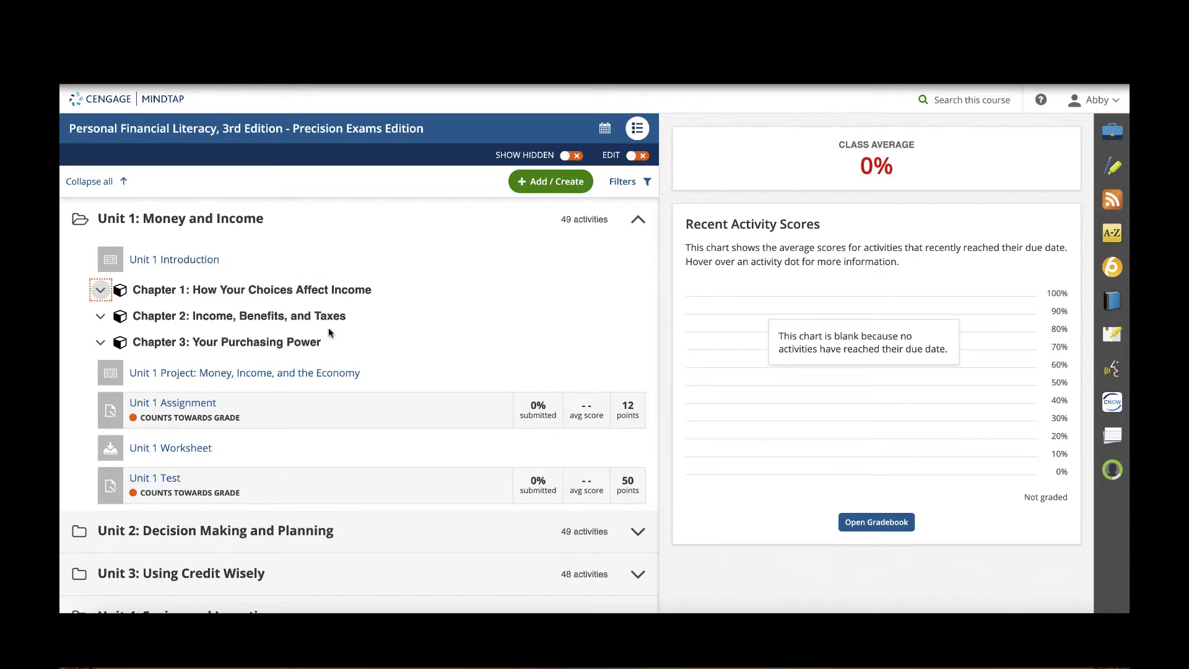
pyautogui.scroll(-1, 344, 398)
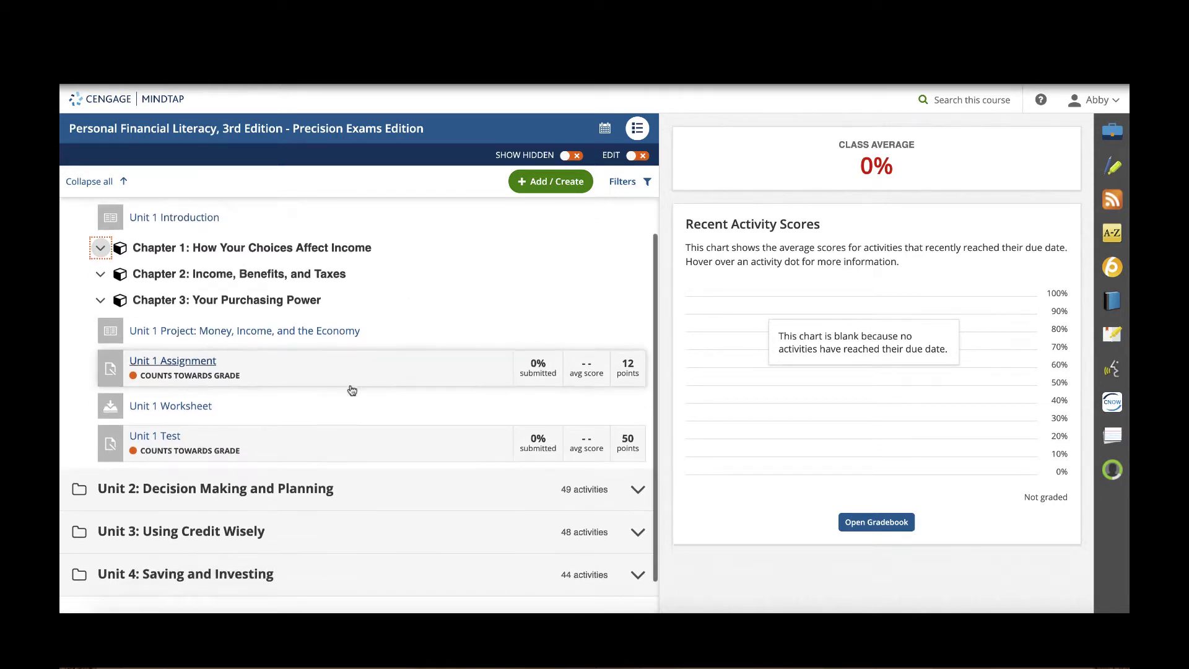
pyautogui.scroll(1, 348, 390)
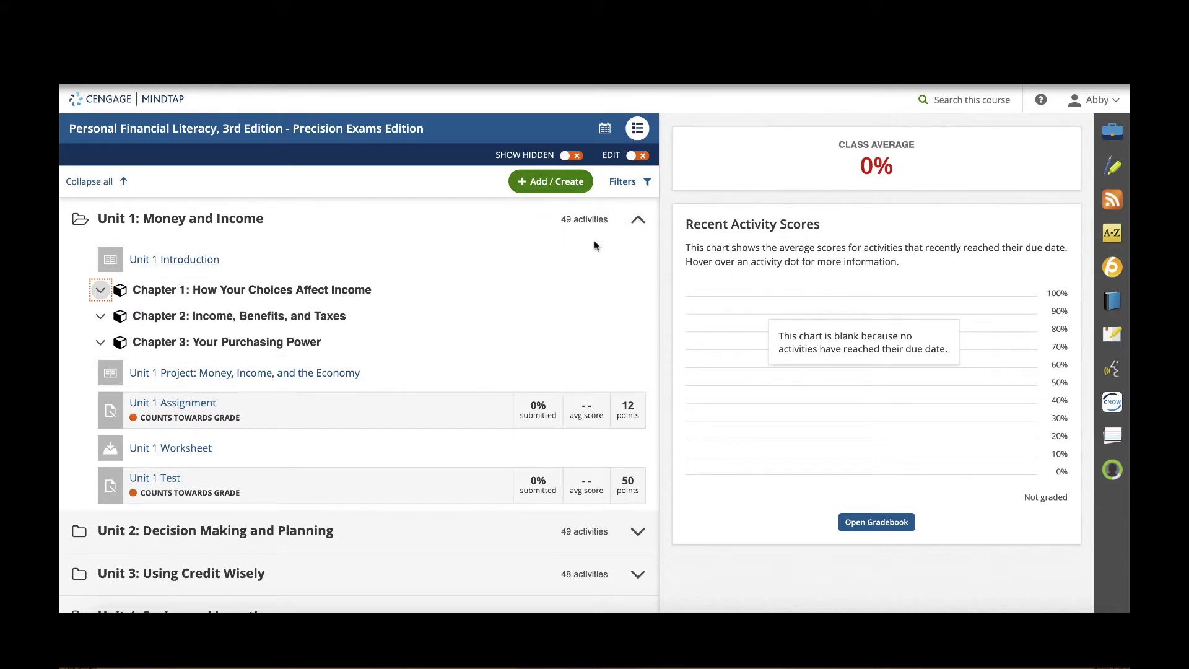
pyautogui.click(76, 228)
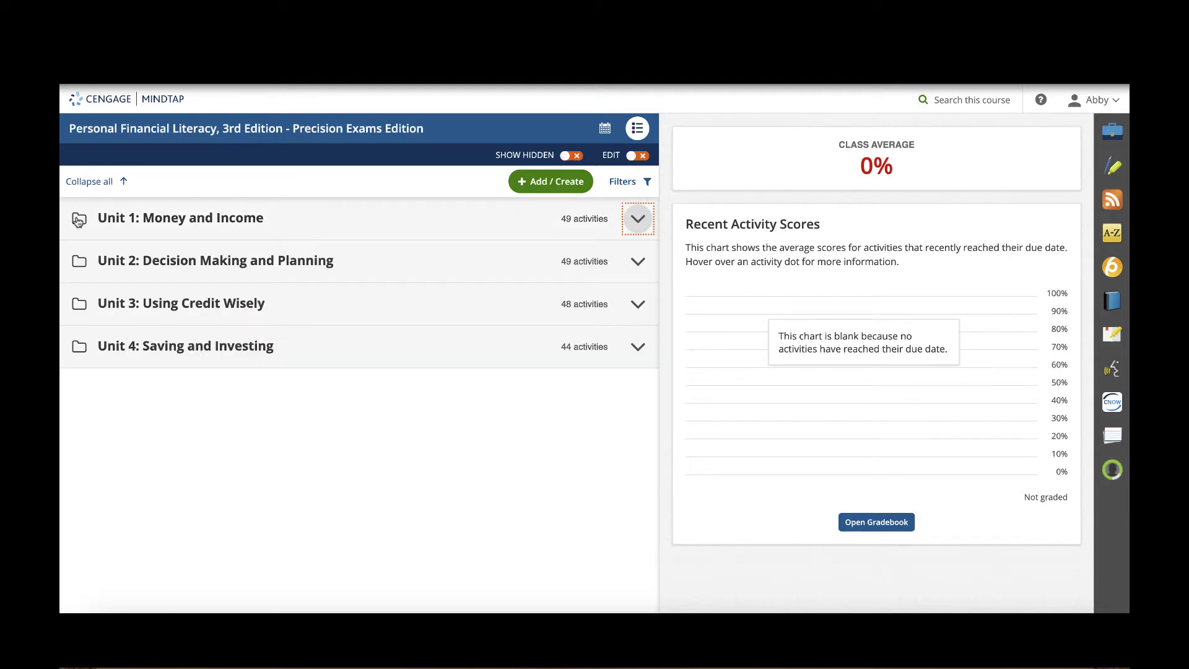
pyautogui.click(78, 221)
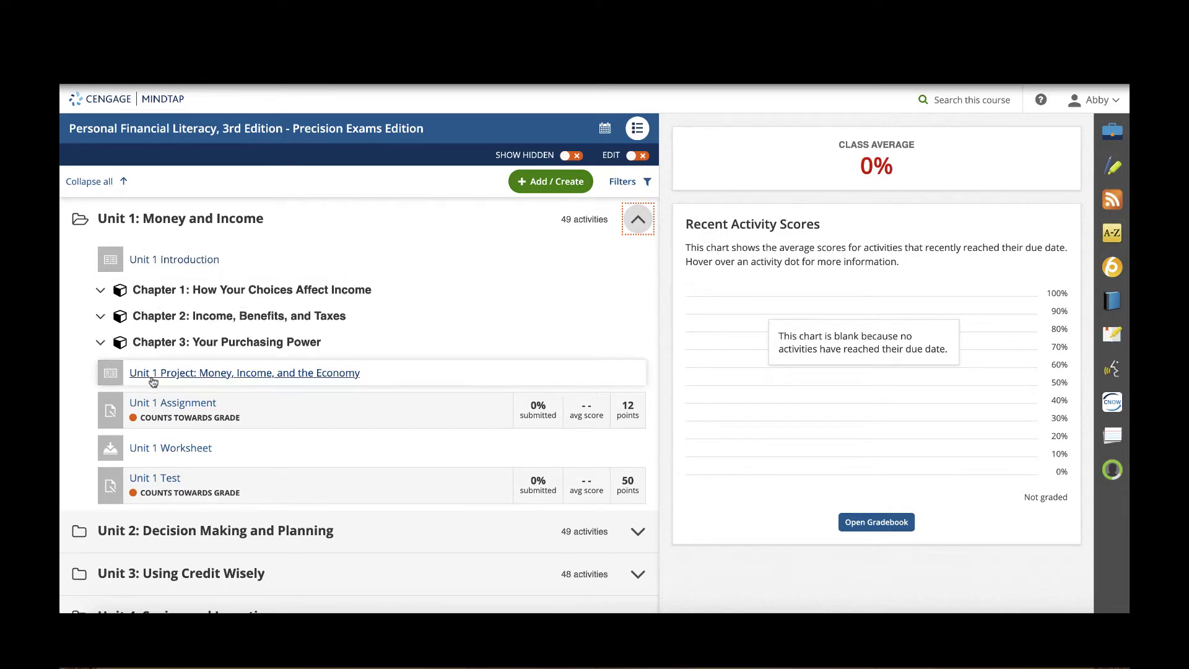
pyautogui.click(221, 374)
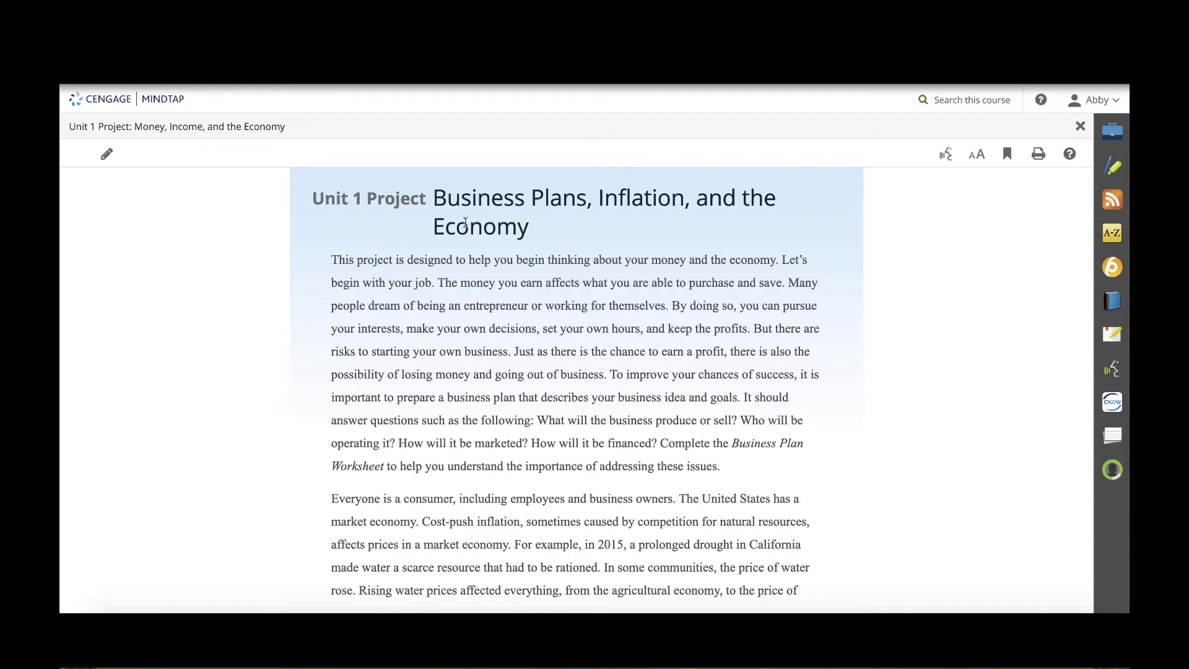
# Step: Read through the Unit 1 Project, close it, and open the Unit 1 Assignment
pyautogui.scroll(-10, 633, 318)
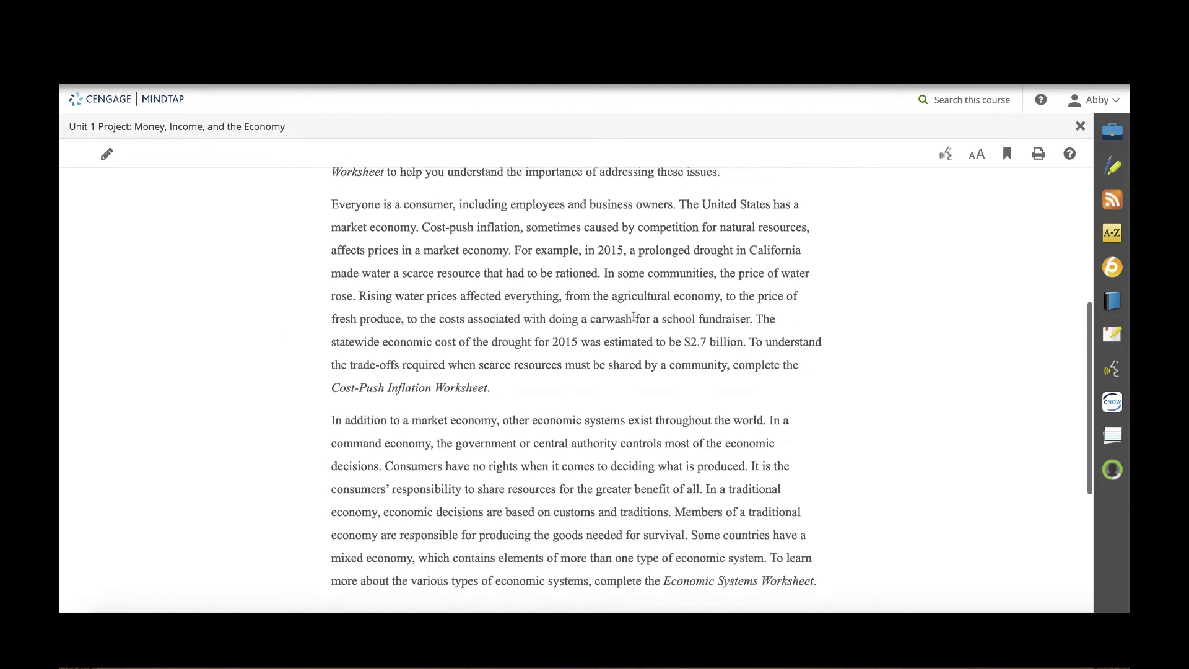
pyautogui.scroll(-1, 633, 317)
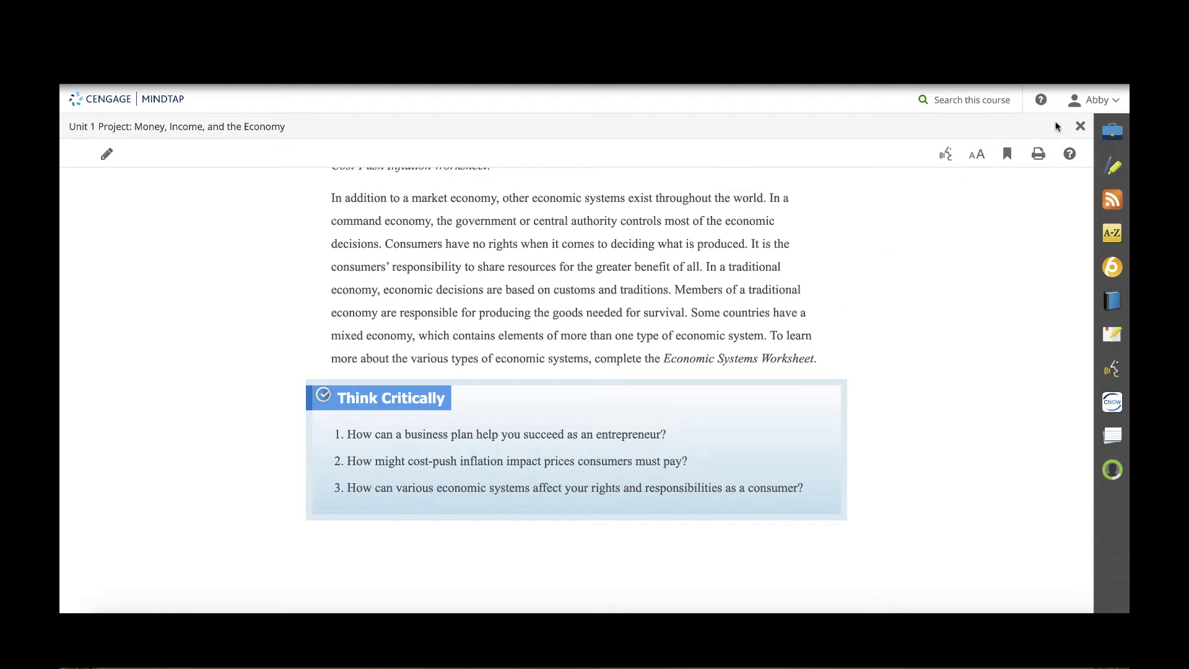
pyautogui.click(1080, 126)
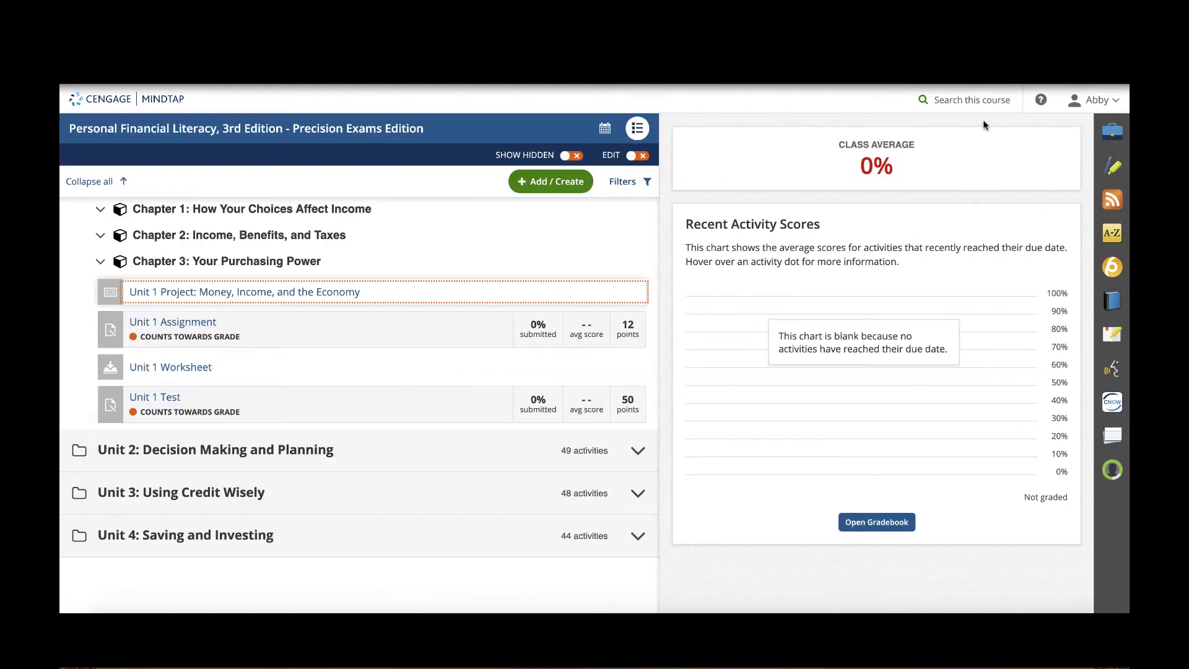
pyautogui.click(188, 325)
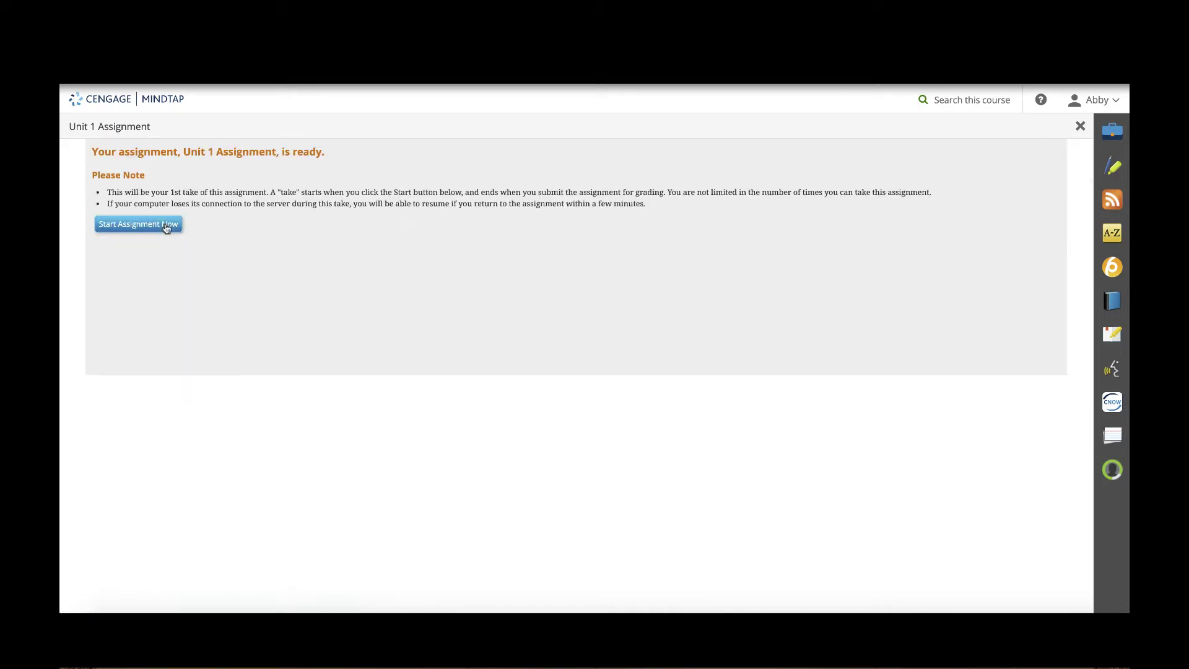
# Step: Start the Unit 1 Assignment and browse questions 2, 3 and 5
pyautogui.click(159, 224)
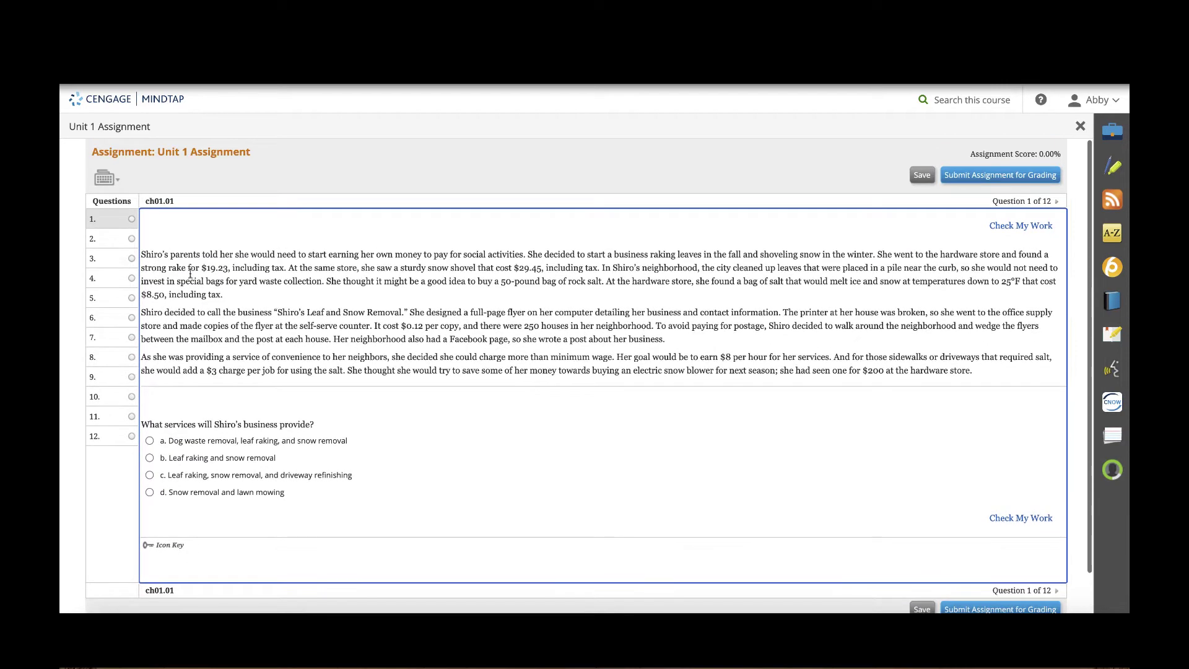
pyautogui.moveTo(146, 252); pyautogui.dragTo(989, 376)
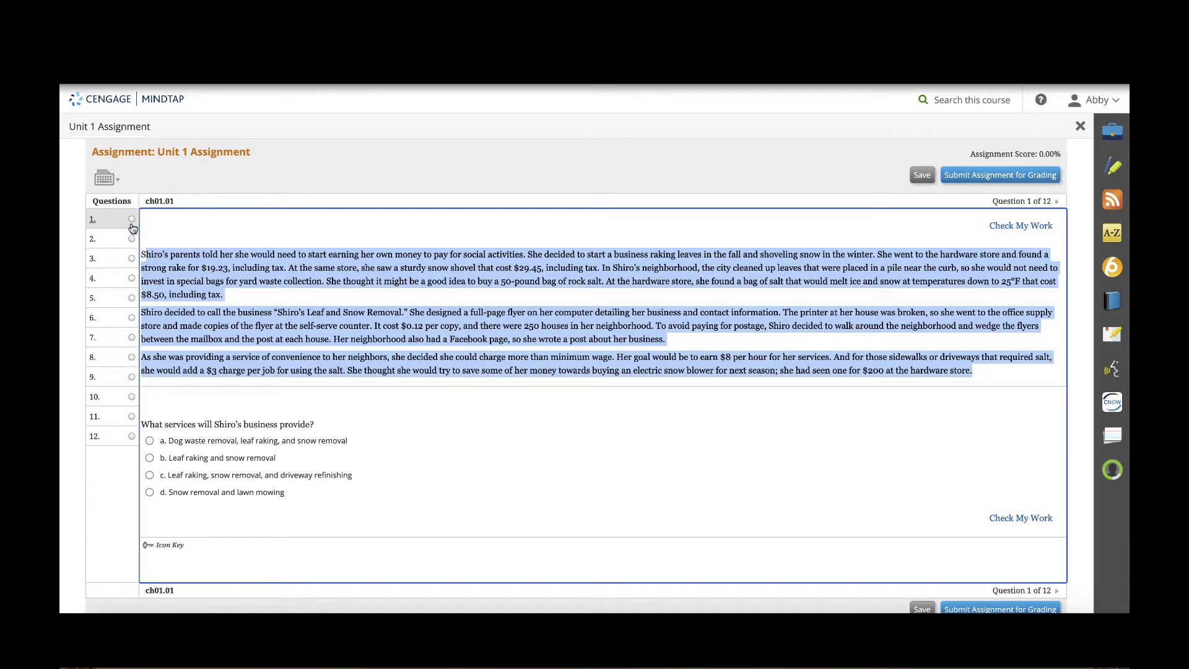
pyautogui.click(103, 247)
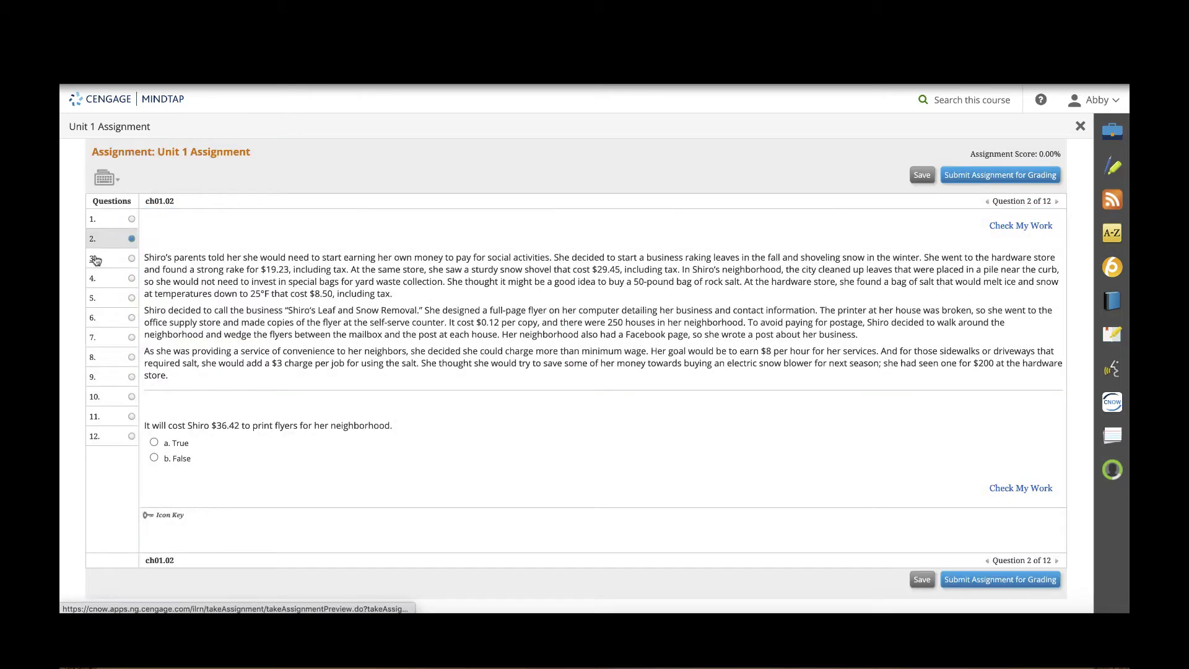
pyautogui.click(96, 260)
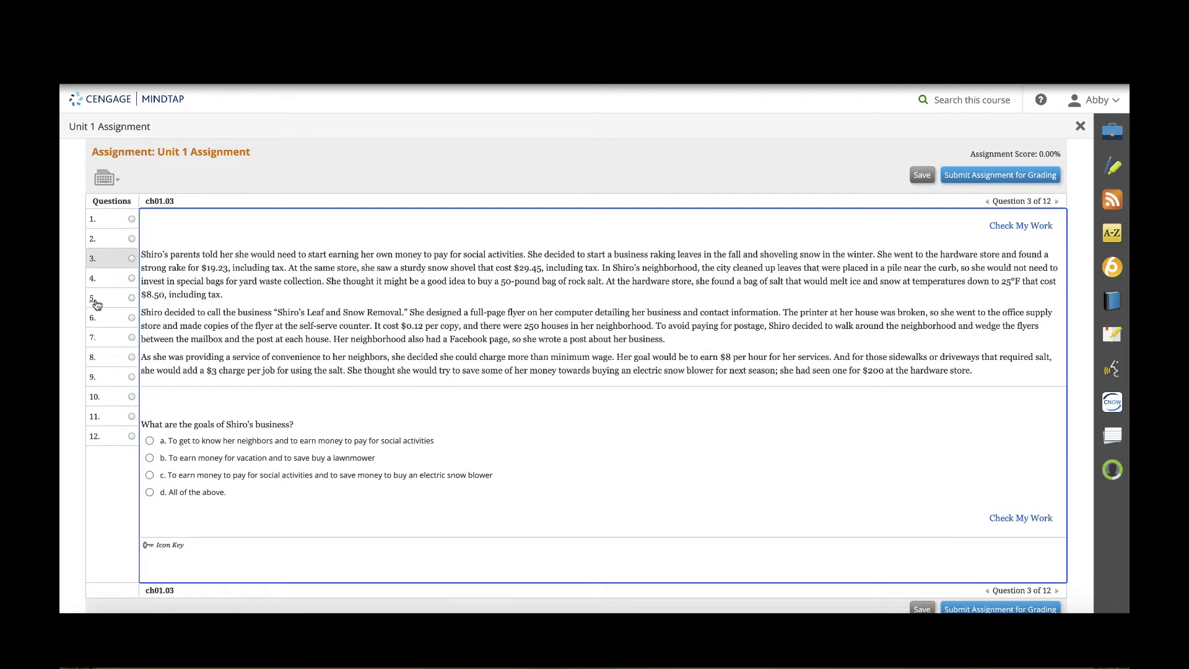
pyautogui.click(96, 301)
pyautogui.scroll(-1, 392, 425)
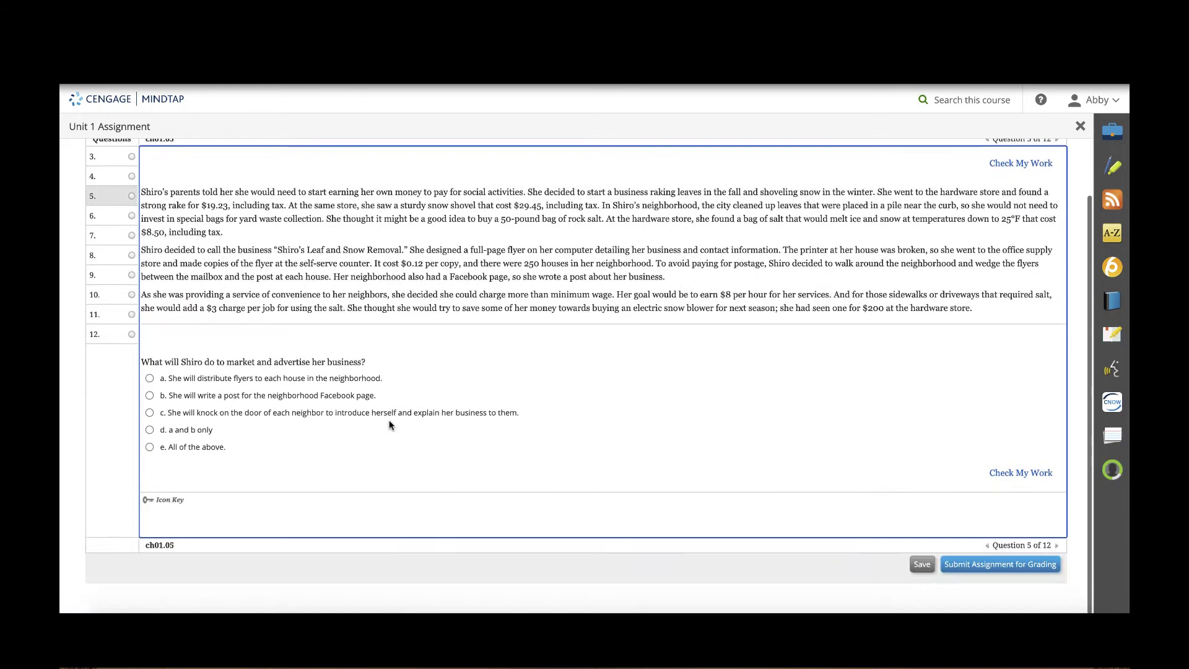
pyautogui.scroll(1, 391, 425)
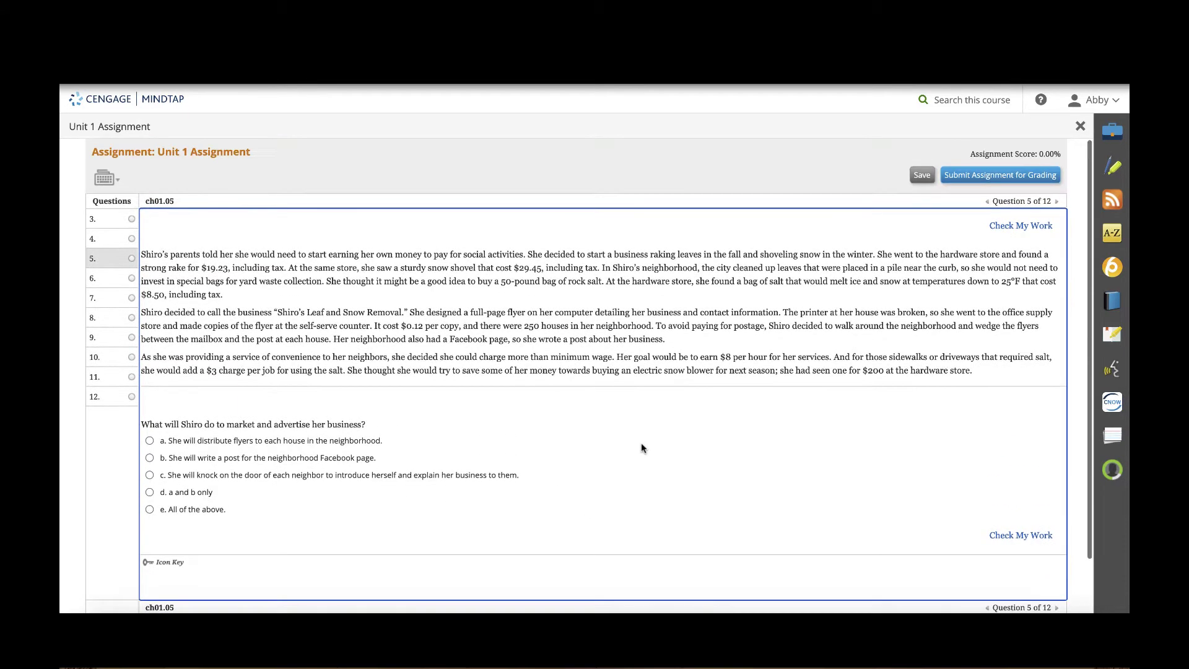
# Step: Answer question 5 with choice a and check it, viewing the incorrect-answer note
pyautogui.click(149, 441)
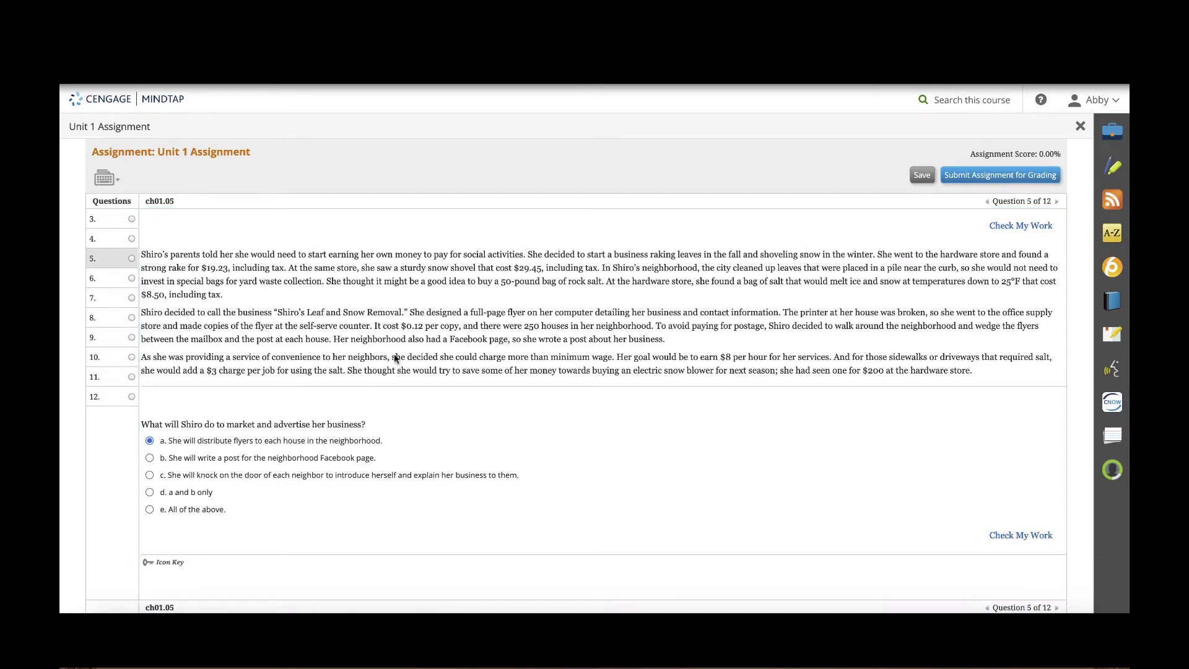
pyautogui.click(1036, 536)
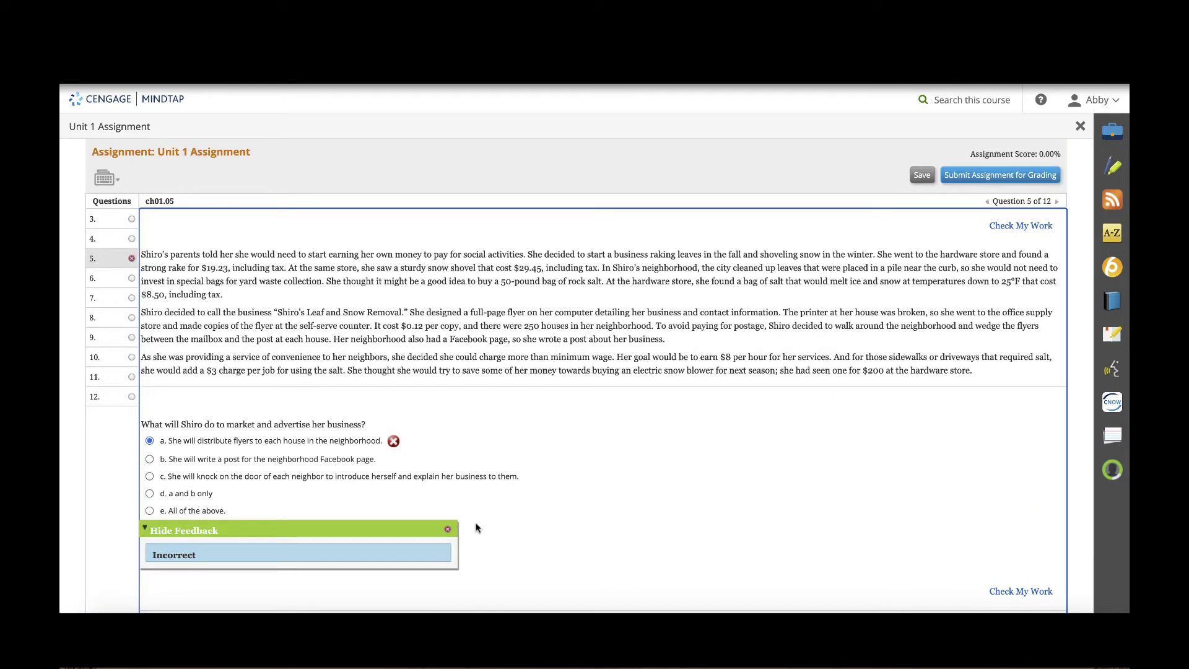
pyautogui.scroll(-2, 301, 451)
pyautogui.click(394, 336)
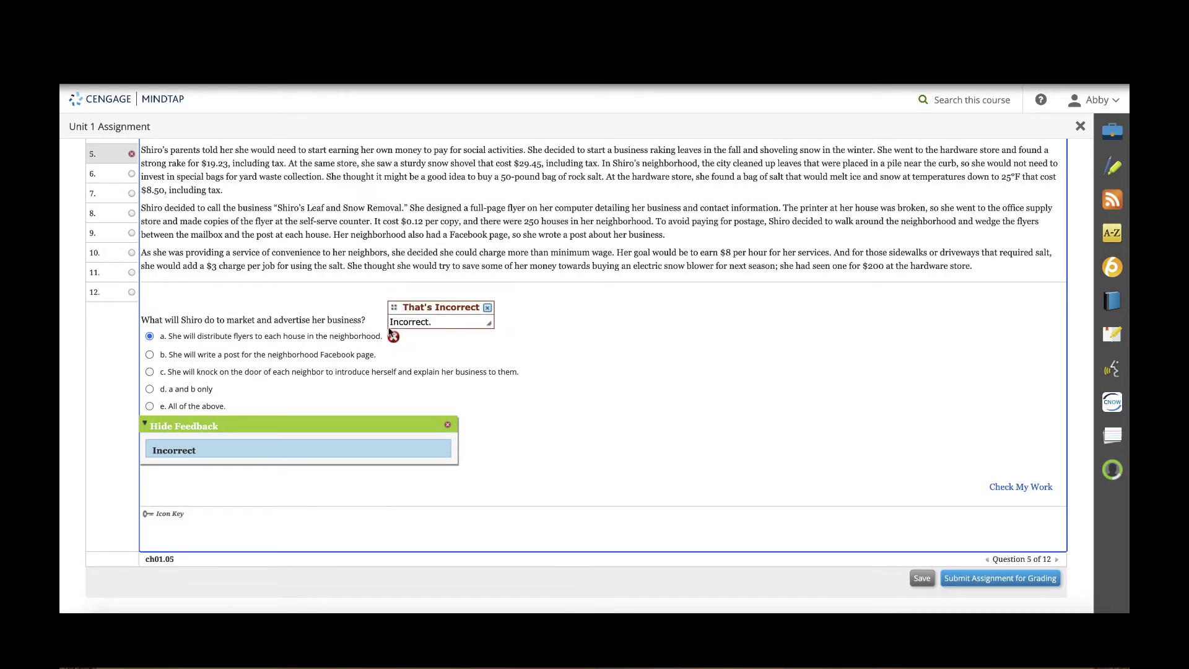
pyautogui.click(394, 337)
pyautogui.scroll(3, 731, 341)
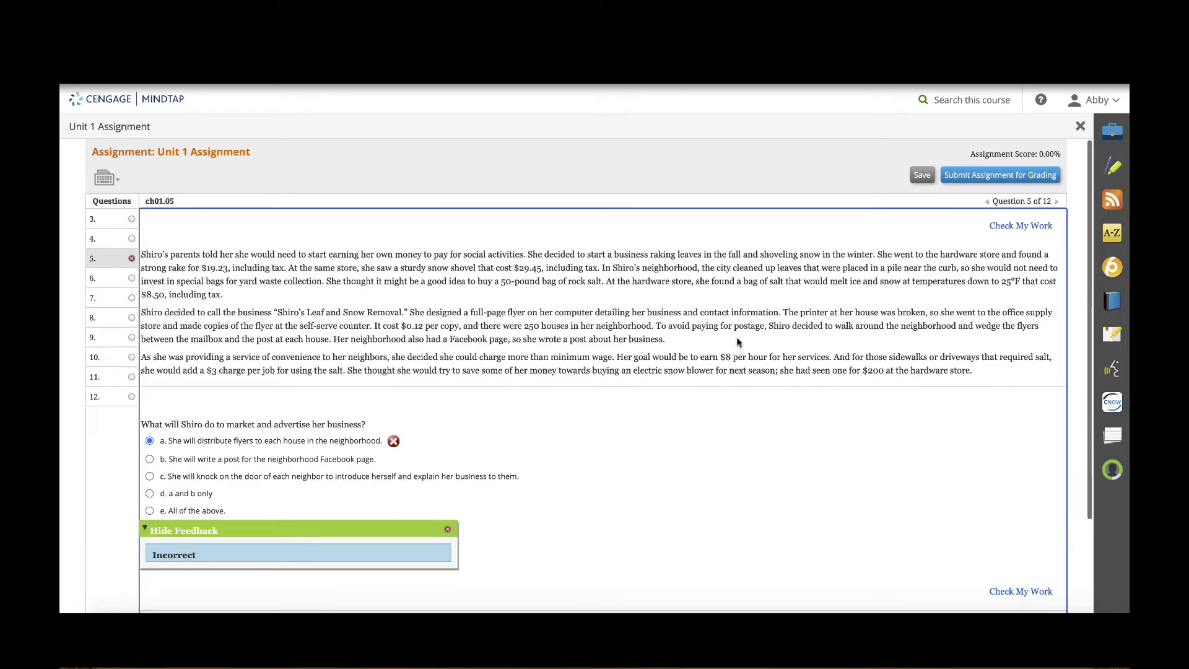
pyautogui.scroll(1, 117, 249)
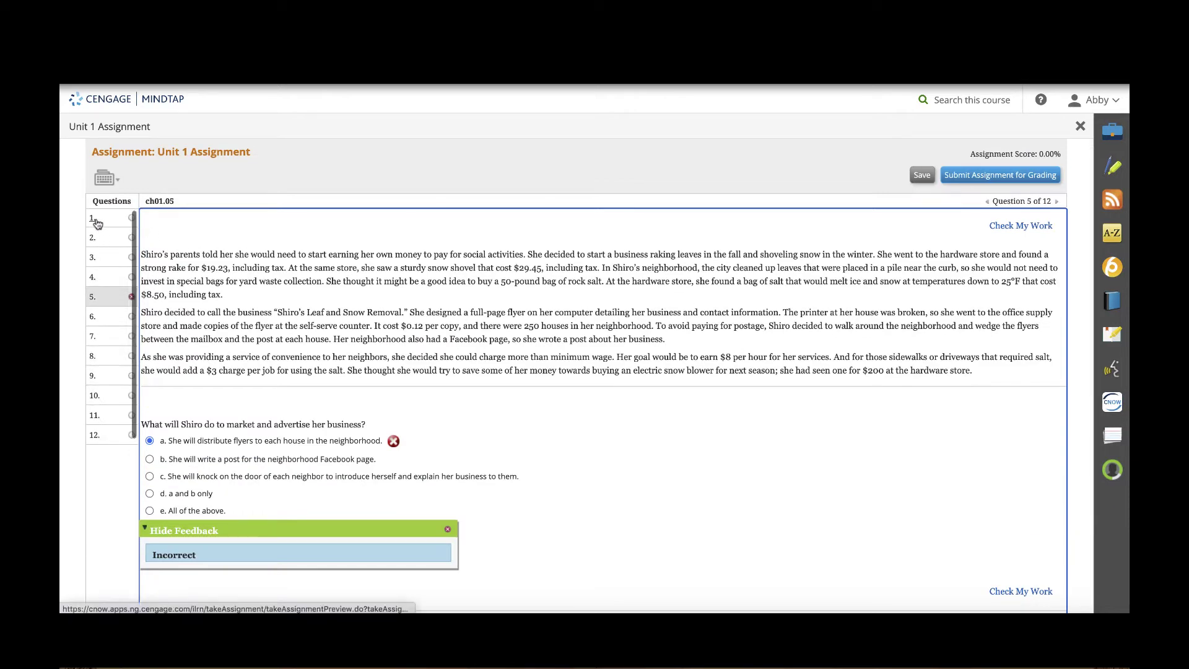
# Step: Check the unanswered question 1, then submit the assignment for grading despite unanswered questions
pyautogui.click(93, 218)
pyautogui.scroll(-1, 336, 403)
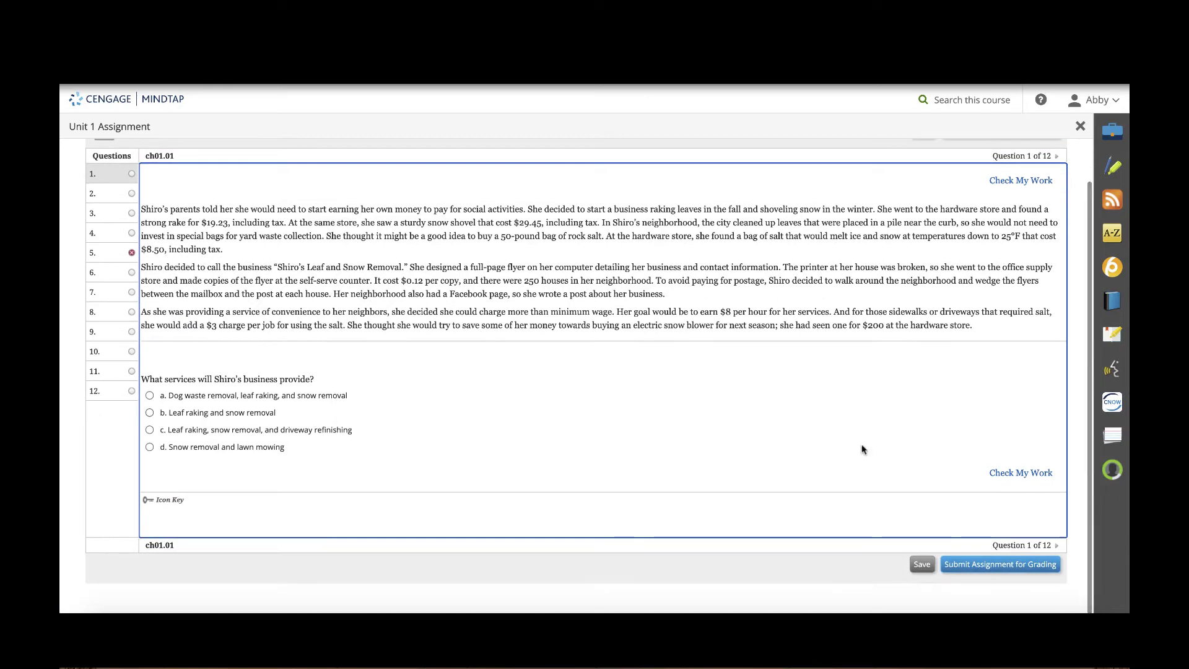
pyautogui.click(1019, 473)
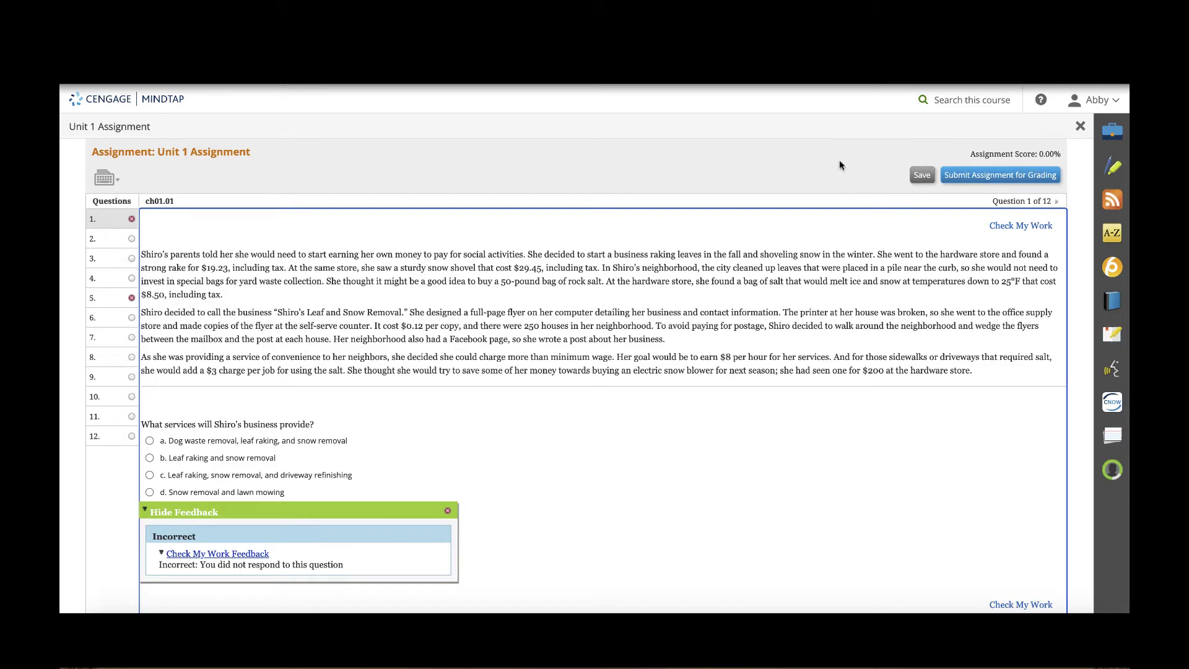
pyautogui.click(1002, 175)
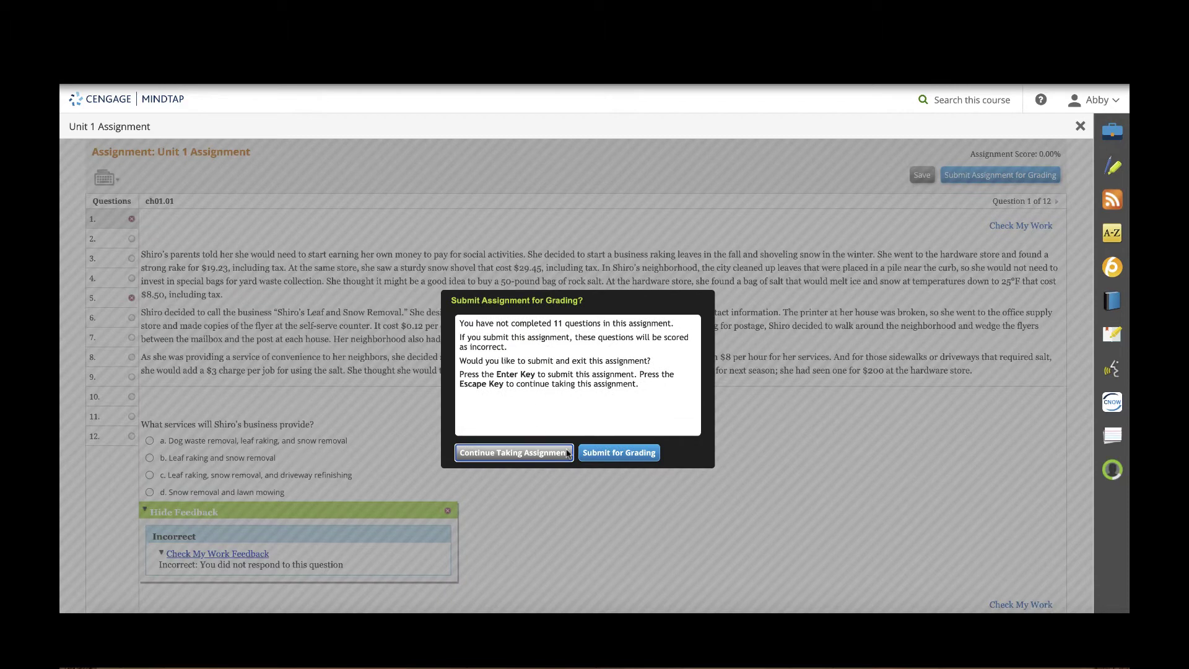
pyautogui.click(615, 452)
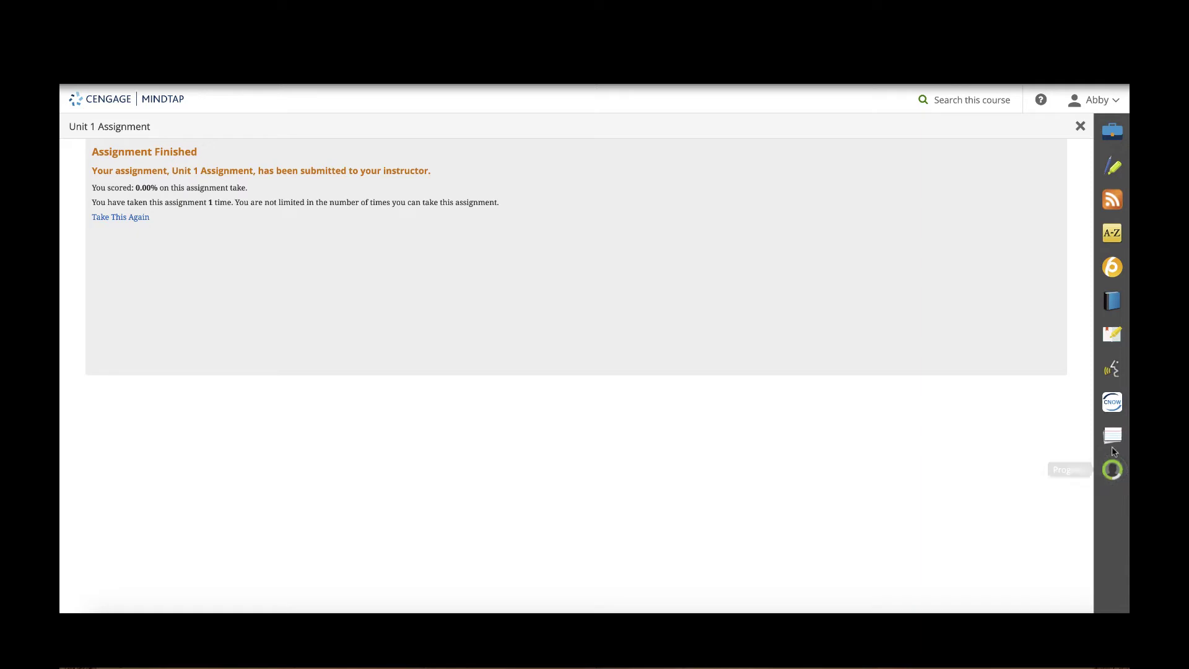
# Step: Open the Unit 1 Worksheet PDF and page through all three of its pages
pyautogui.click(1078, 126)
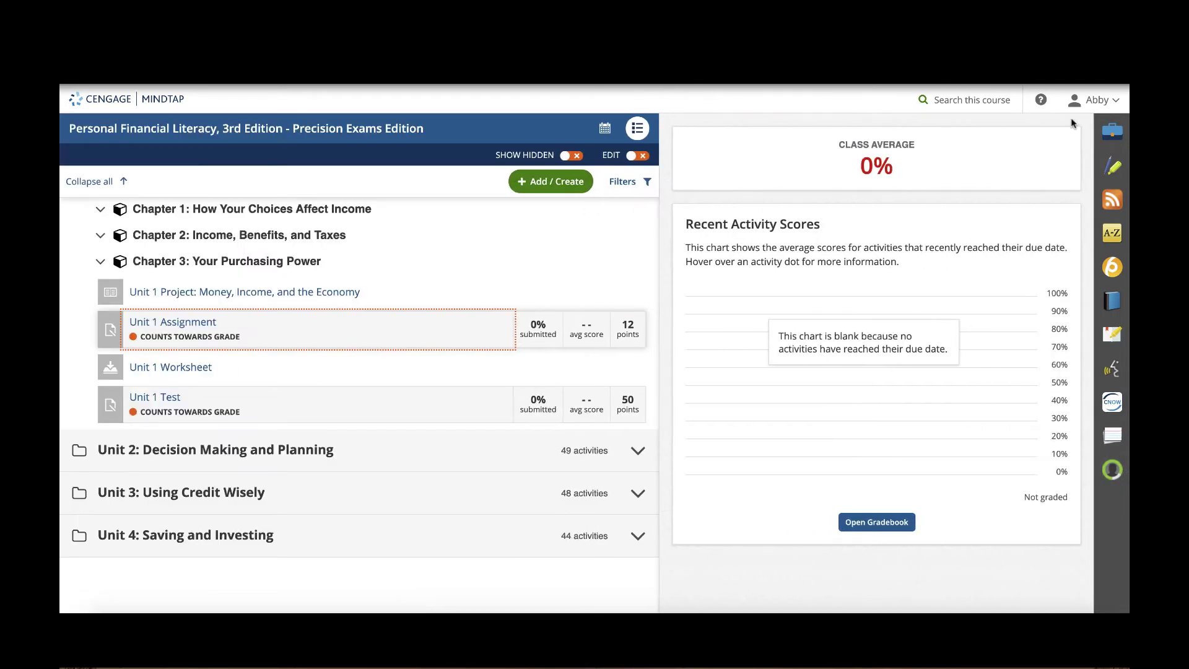
pyautogui.click(183, 369)
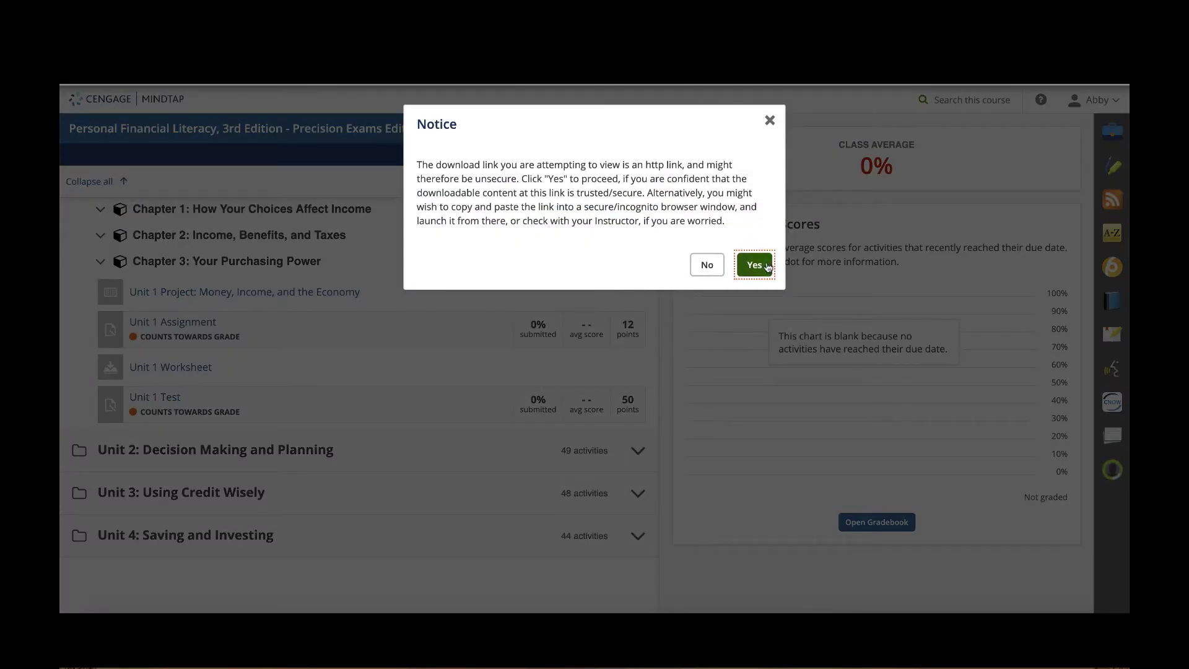
pyautogui.click(754, 266)
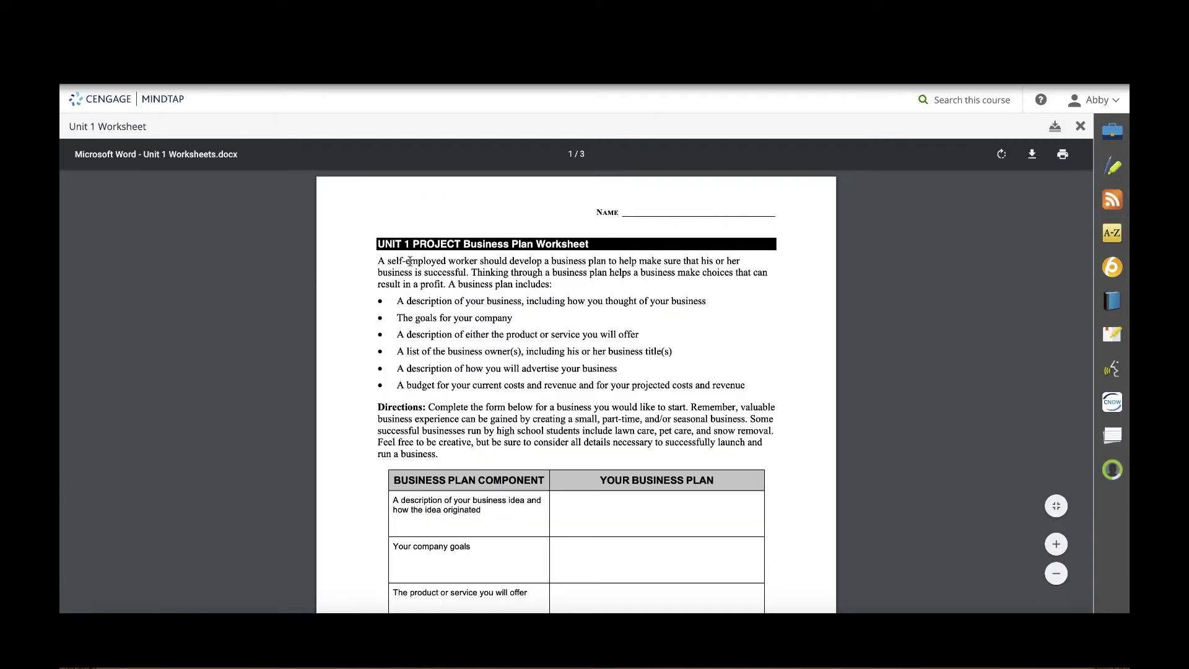
pyautogui.scroll(-2, 496, 347)
pyautogui.scroll(2, 556, 385)
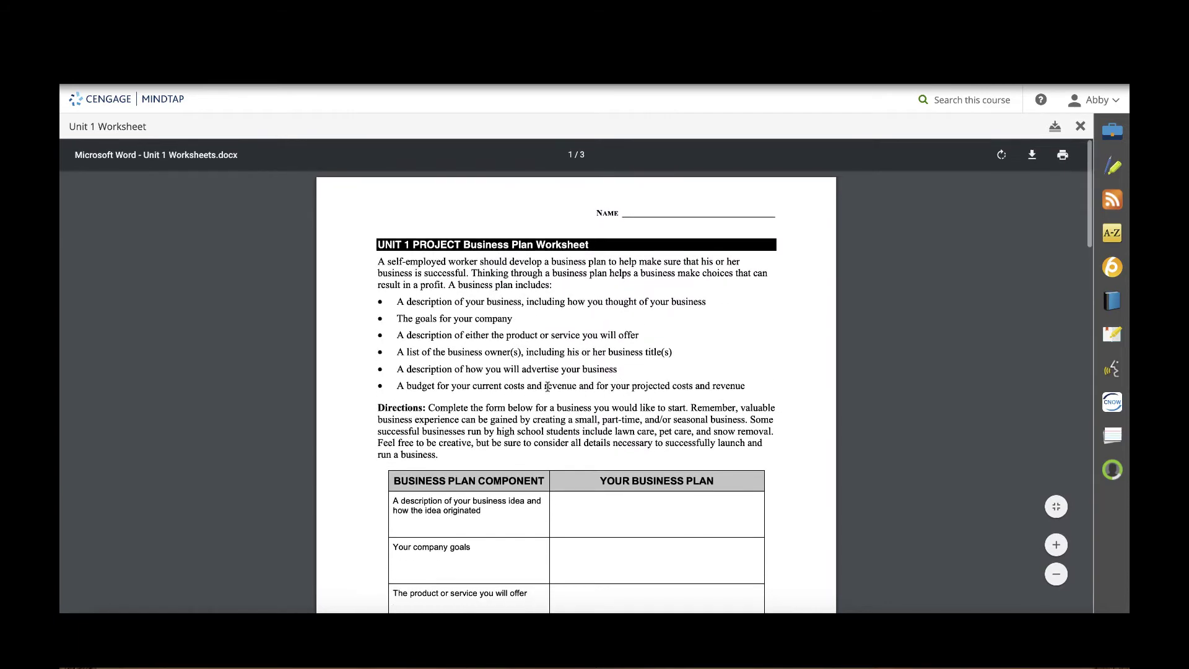
pyautogui.scroll(-1, 532, 365)
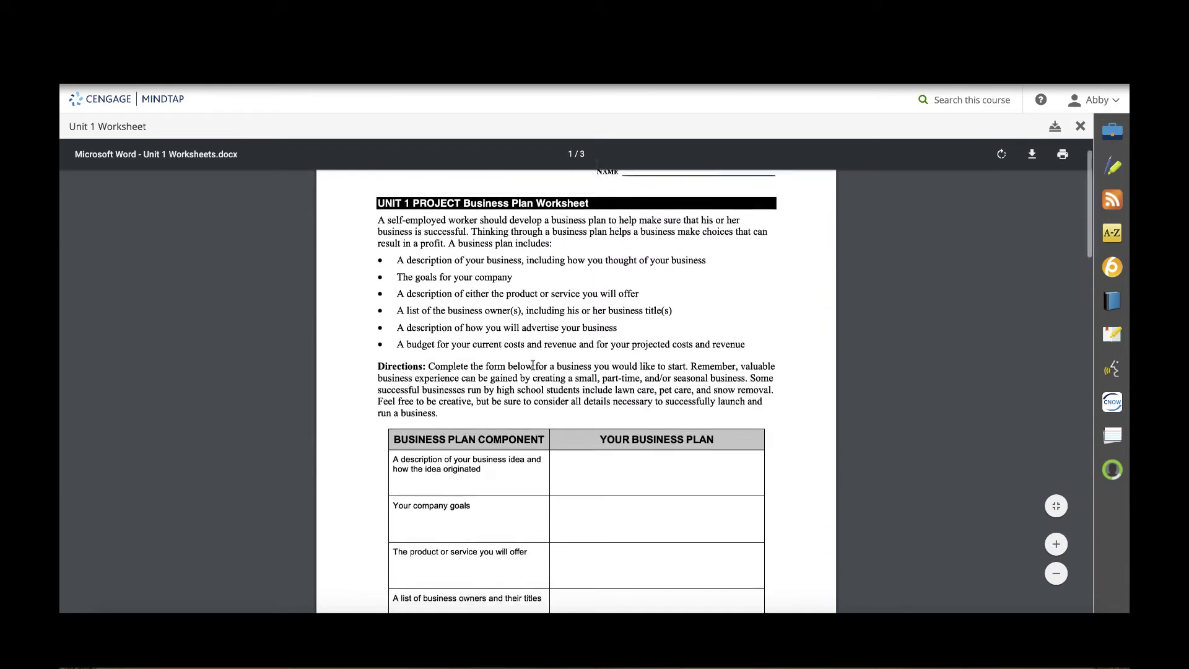
pyautogui.scroll(1, 530, 322)
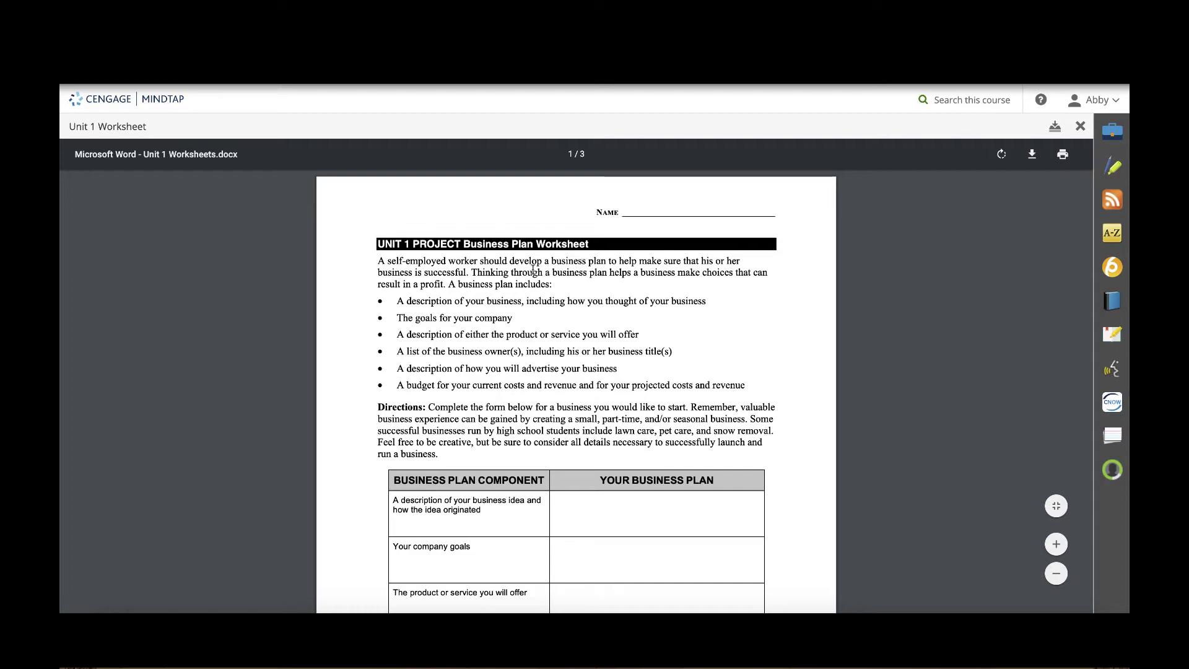
pyautogui.scroll(-10, 607, 293)
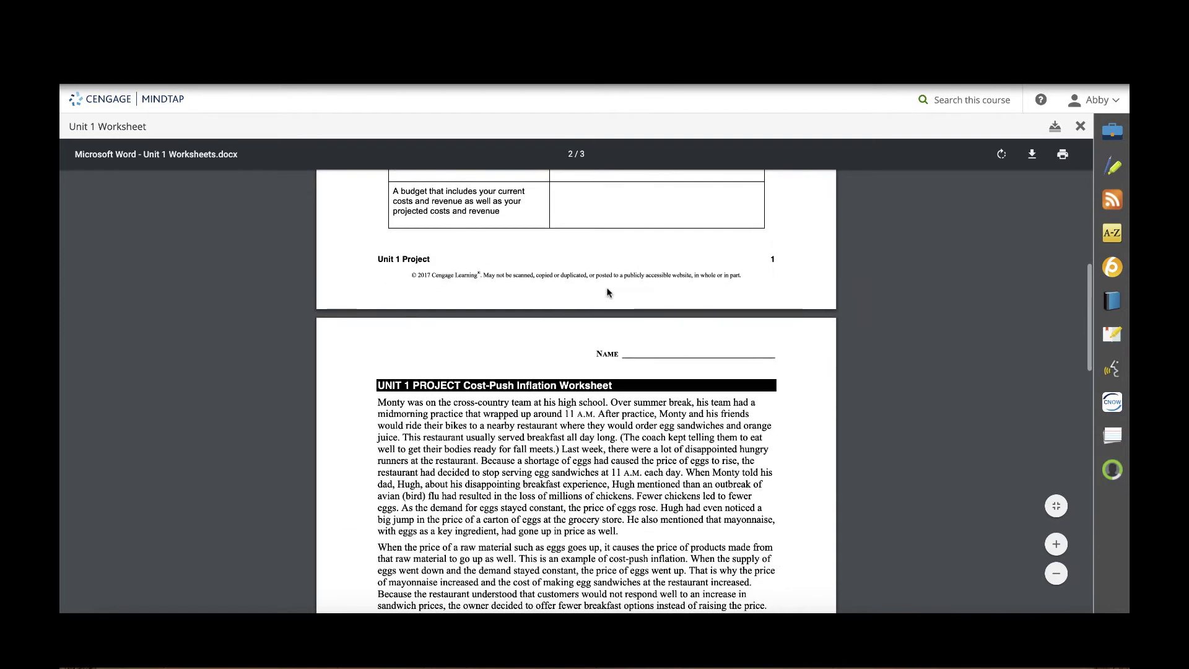
pyautogui.scroll(-2, 607, 292)
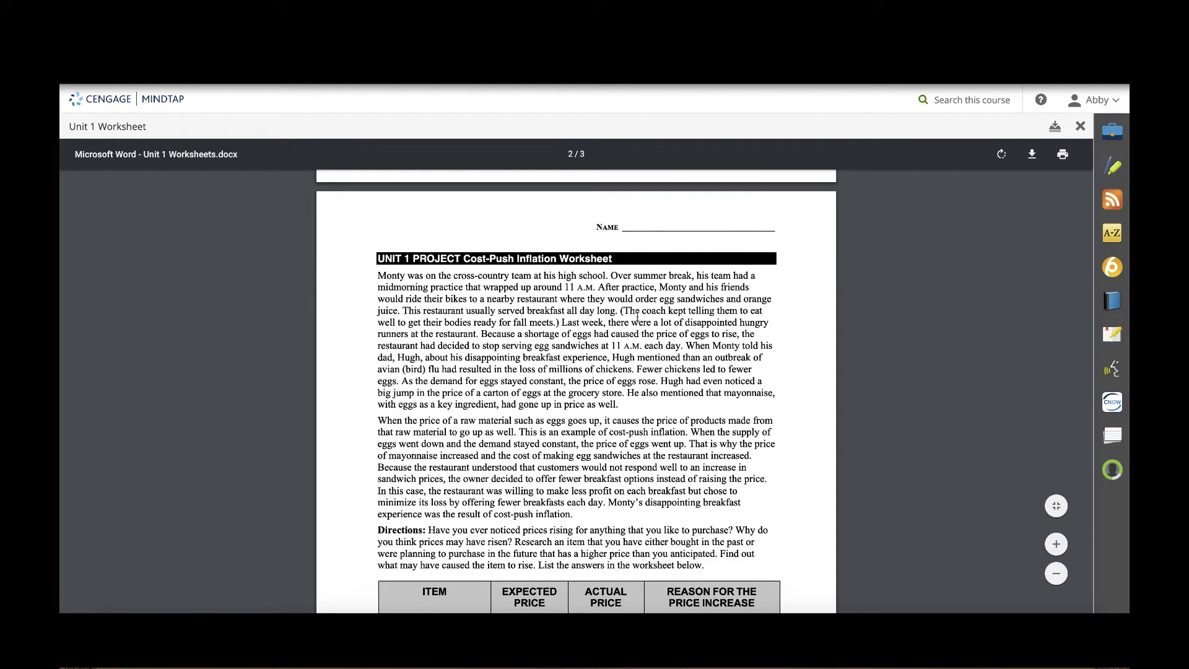
pyautogui.scroll(-10, 654, 328)
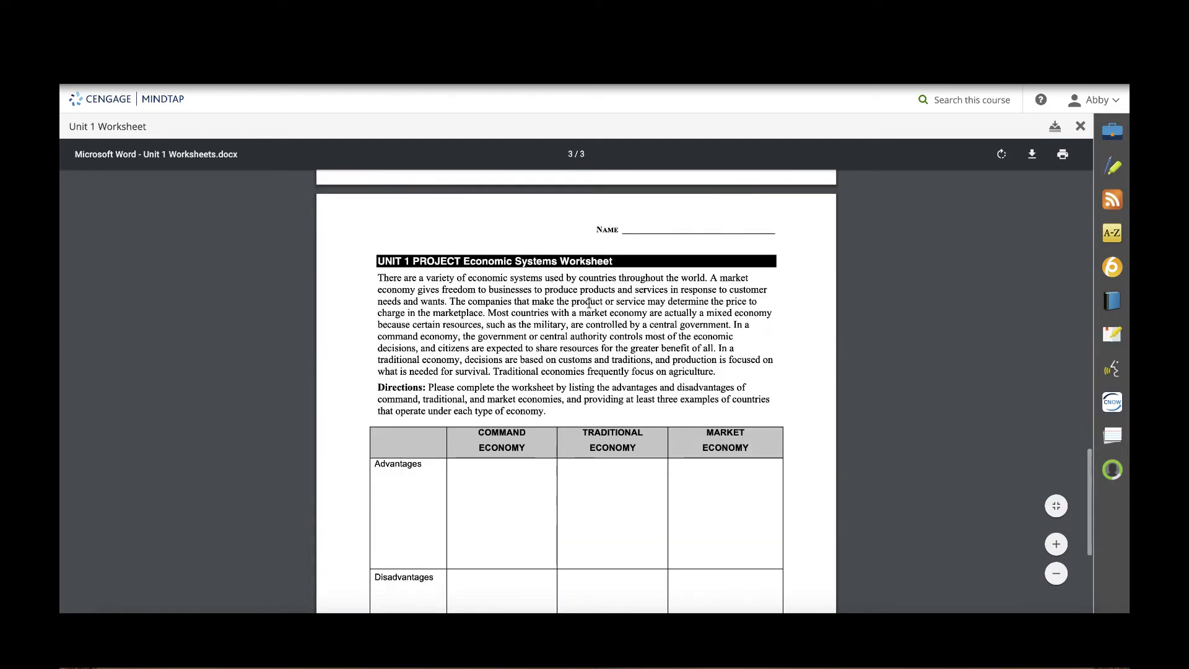
pyautogui.scroll(-2, 626, 300)
pyautogui.scroll(-2, 626, 300)
# Step: Close the worksheet and expand Chapter 1 in the course outline
pyautogui.click(1080, 126)
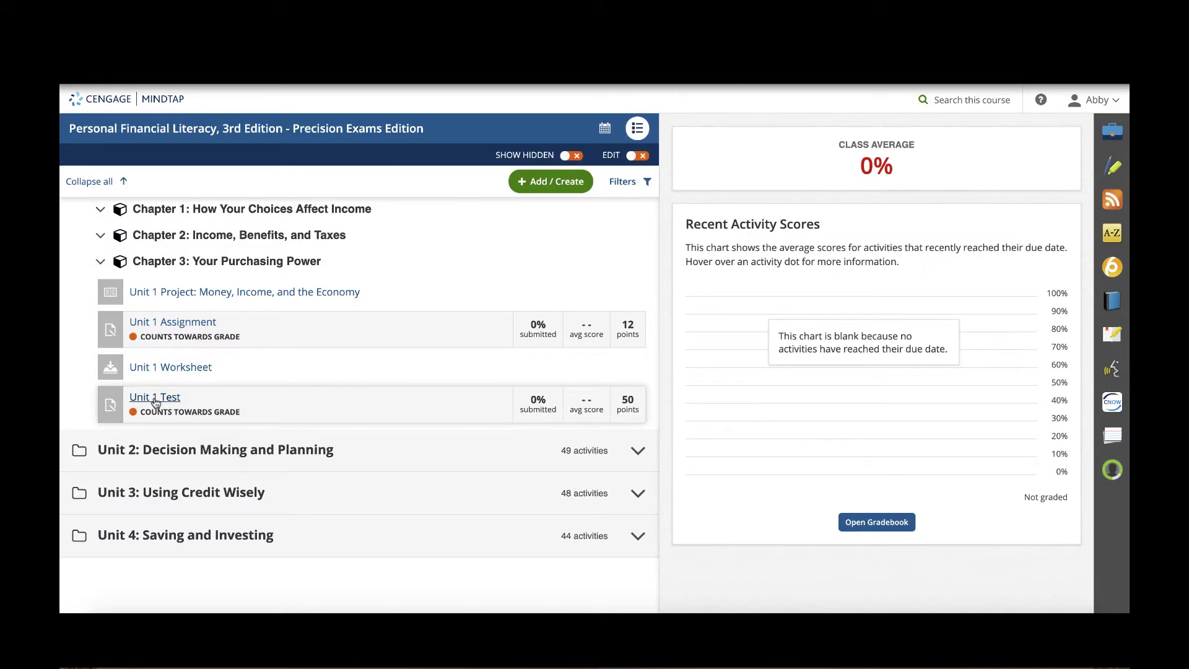
pyautogui.scroll(1, 229, 409)
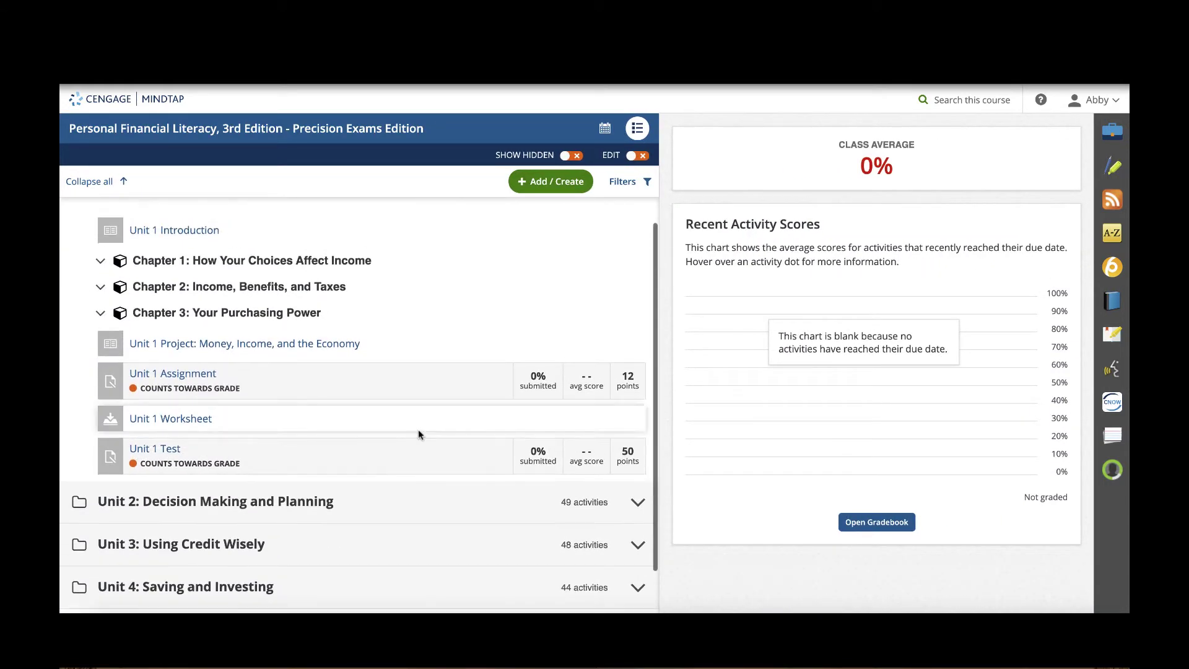
pyautogui.scroll(1, 419, 430)
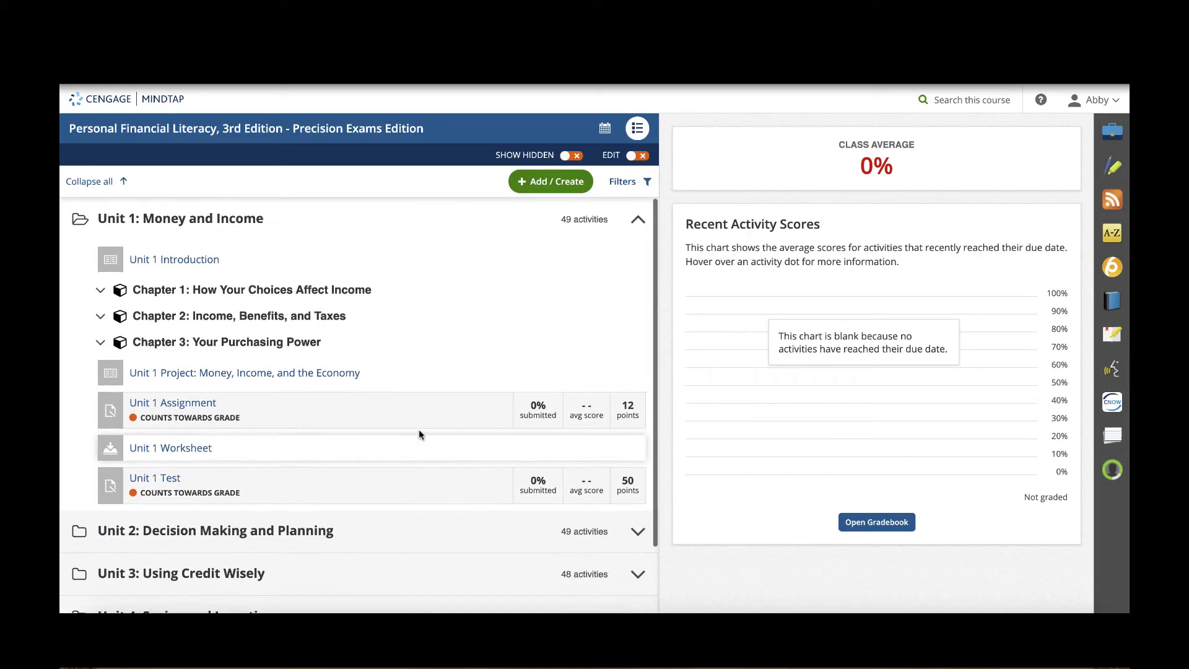
pyautogui.click(101, 292)
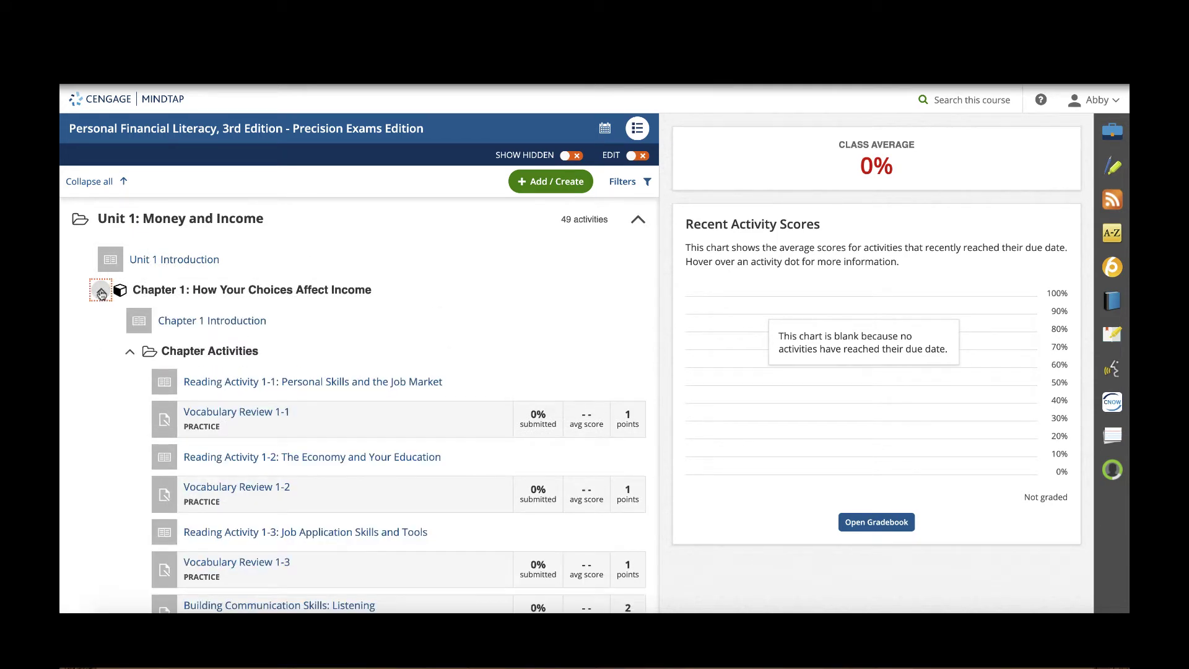
# Step: Preview the Chapter 1 Introduction reading, then collapse and re-expand the Chapter Activities folder
pyautogui.click(226, 321)
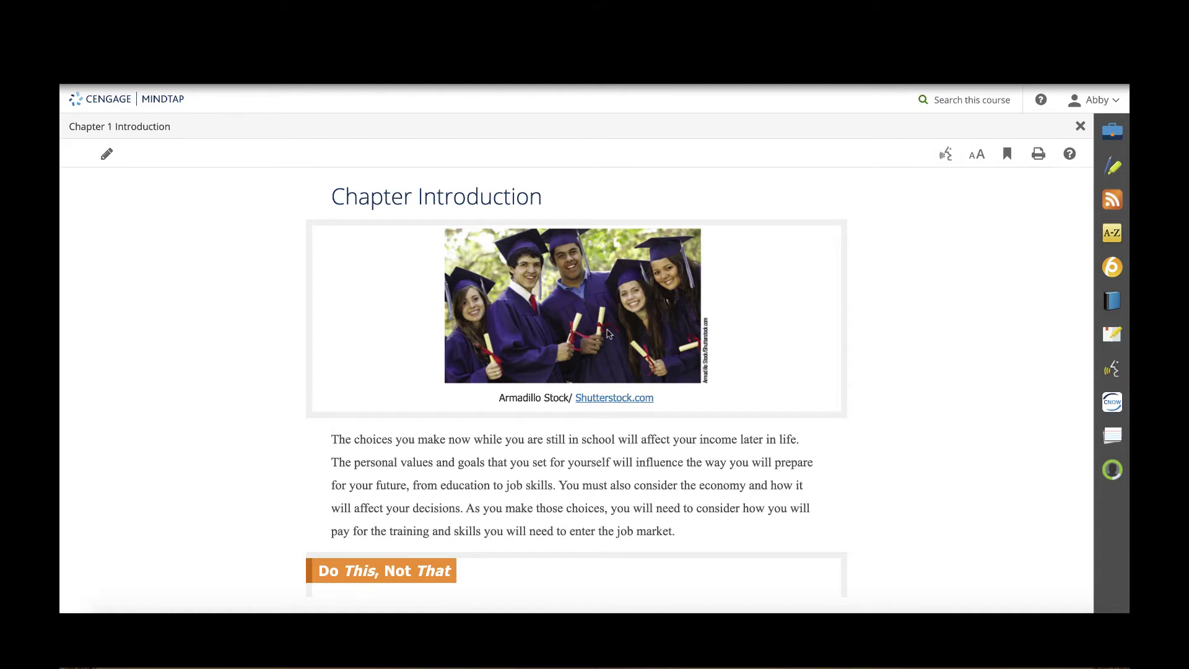
pyautogui.scroll(-4, 550, 348)
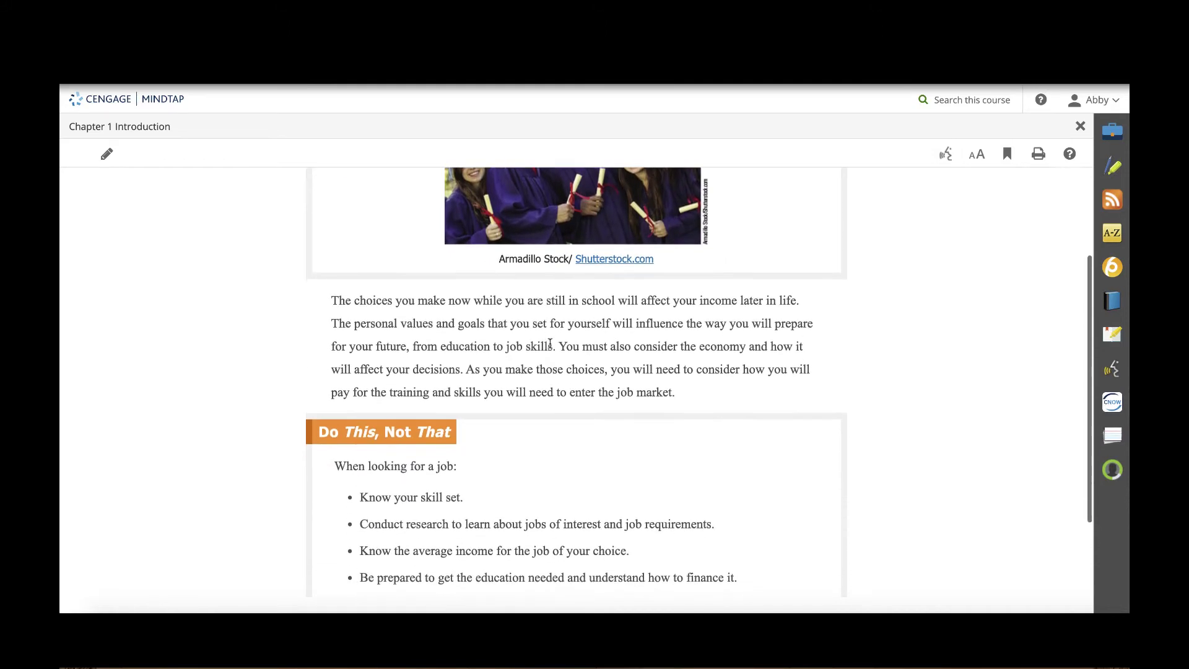
pyautogui.scroll(4, 549, 342)
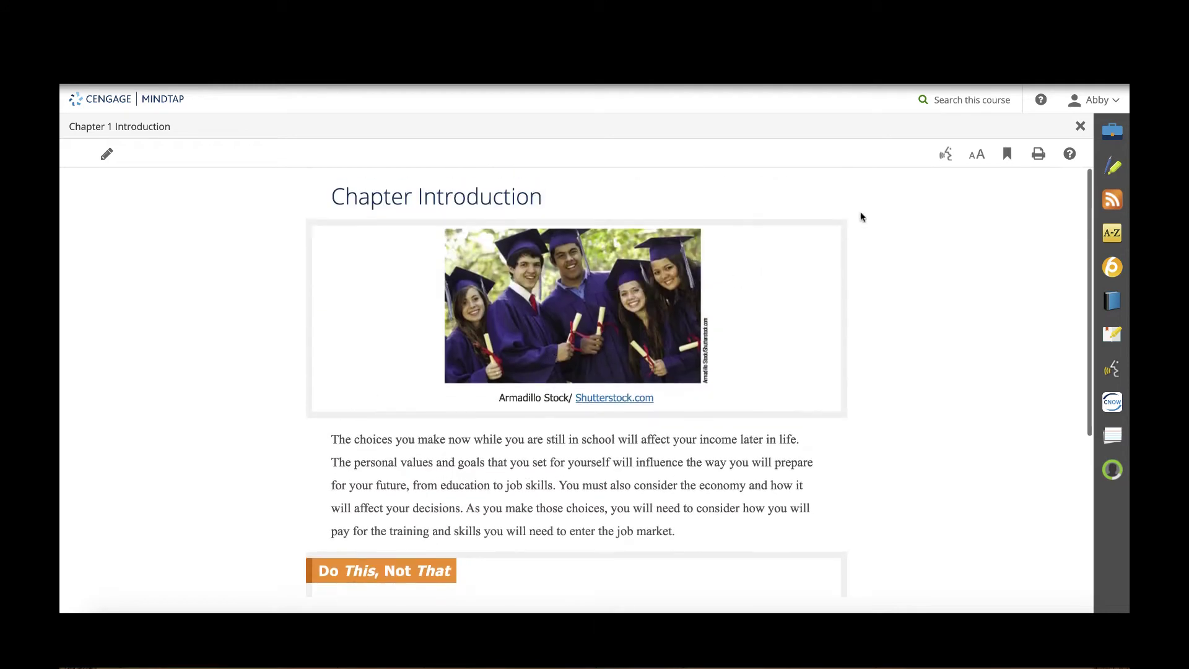
pyautogui.click(1079, 126)
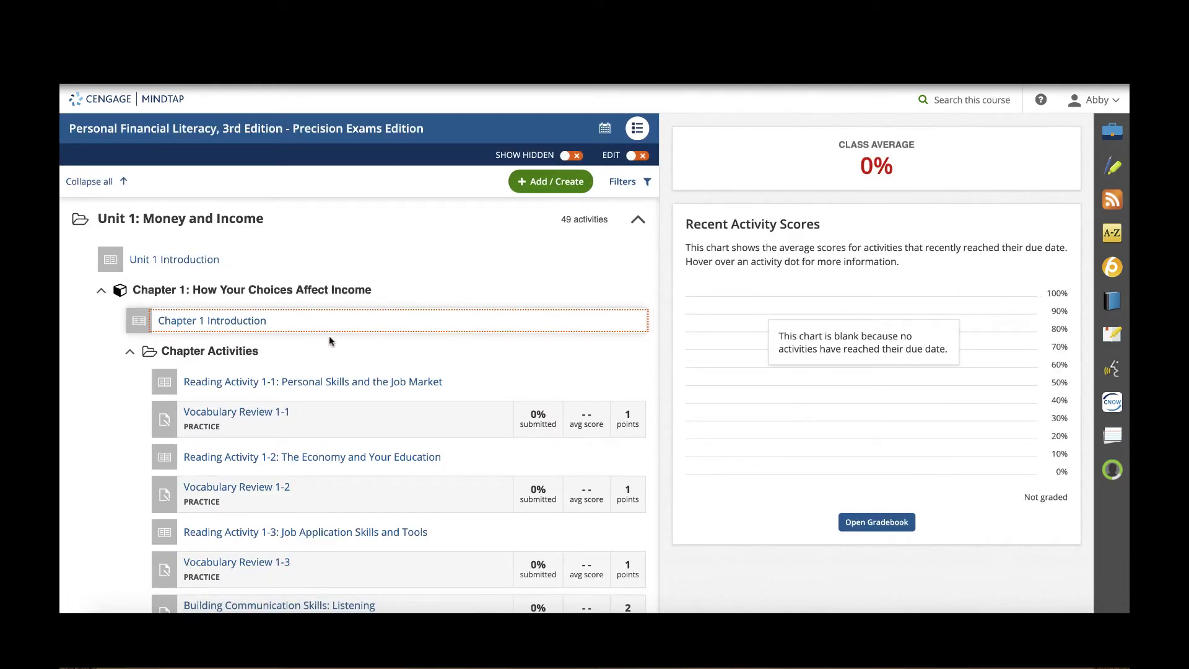
pyautogui.click(130, 352)
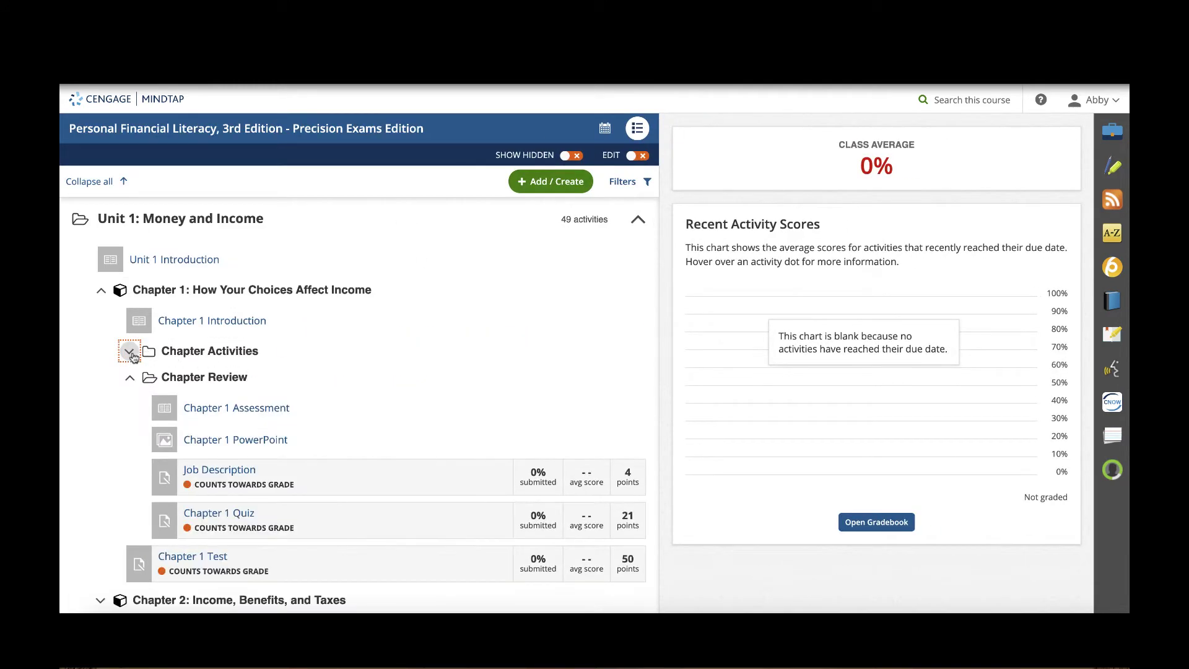
pyautogui.click(130, 353)
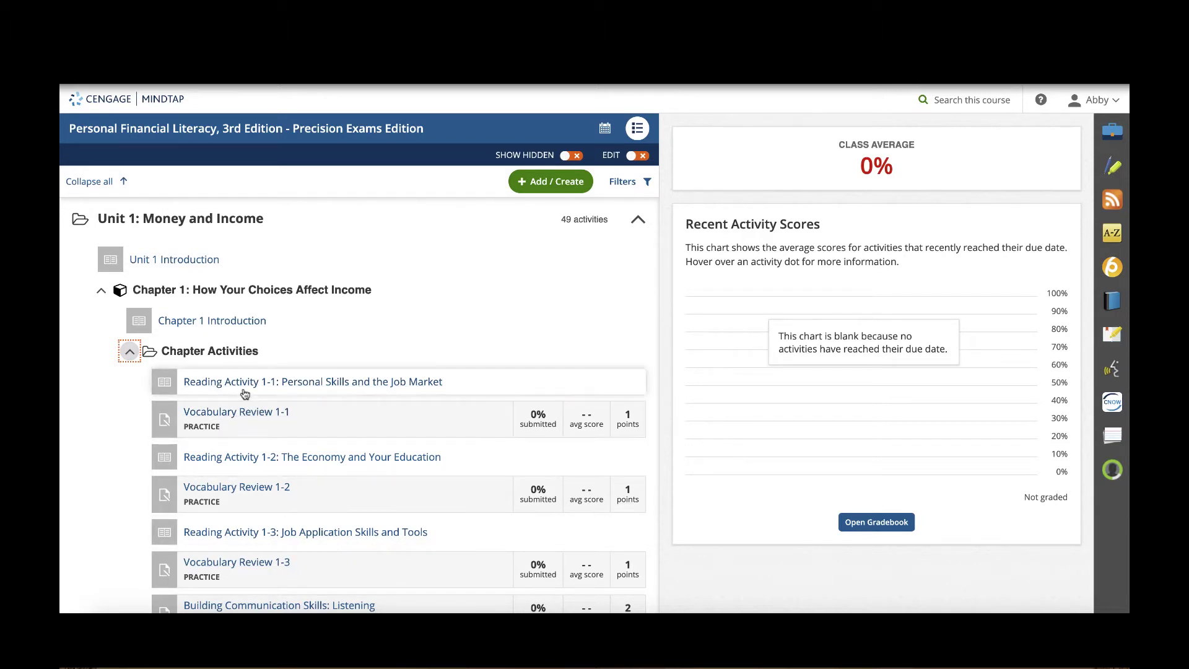
# Step: Open Reading Activity 1-1 at section 1.1, Personal Skills and the Job Market
pyautogui.click(262, 382)
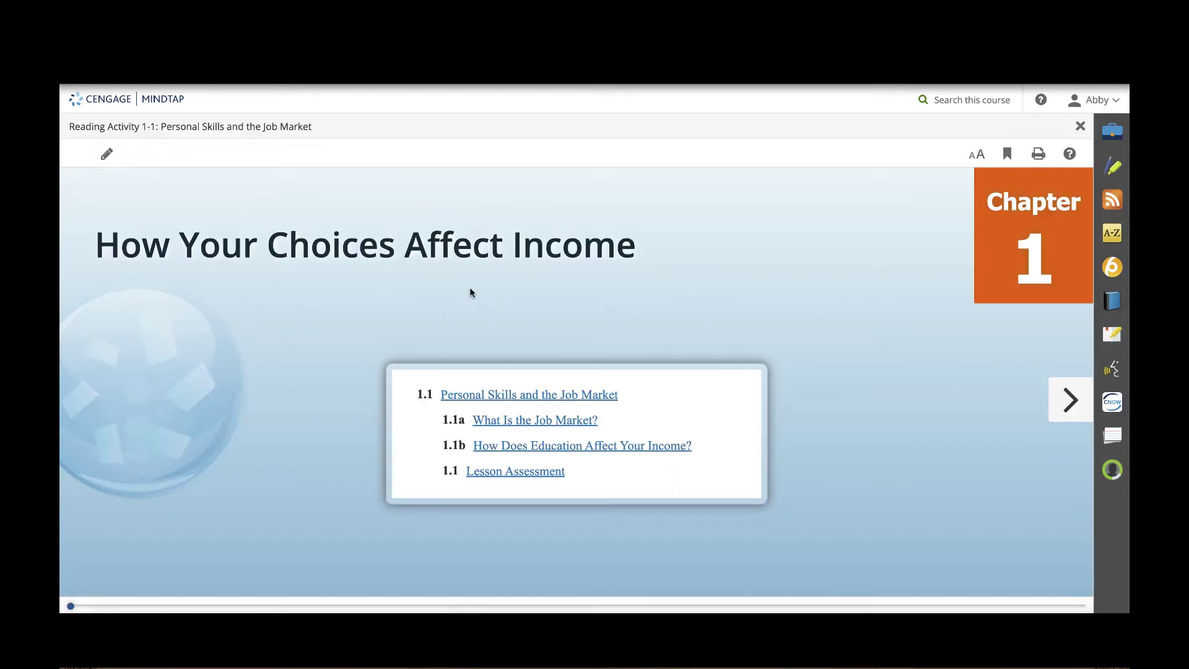
pyautogui.click(531, 395)
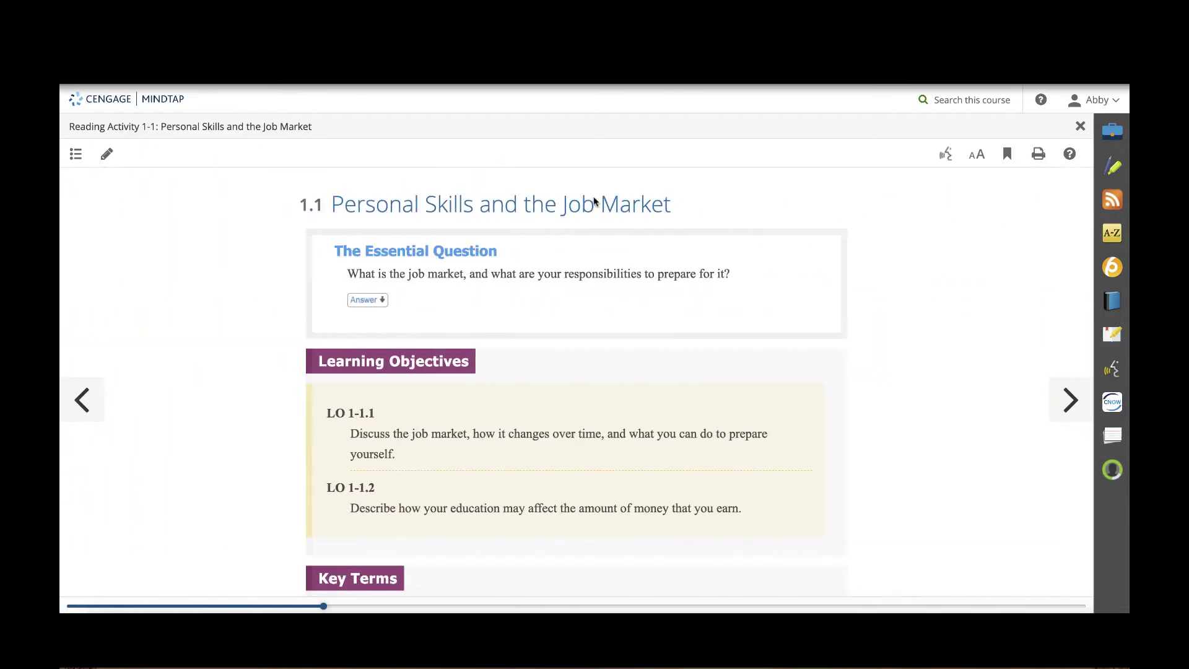
pyautogui.scroll(-1, 457, 299)
pyautogui.scroll(1, 406, 226)
# Step: Reveal the essential question answer and the job market definition, then advance to section 1.1a
pyautogui.click(379, 303)
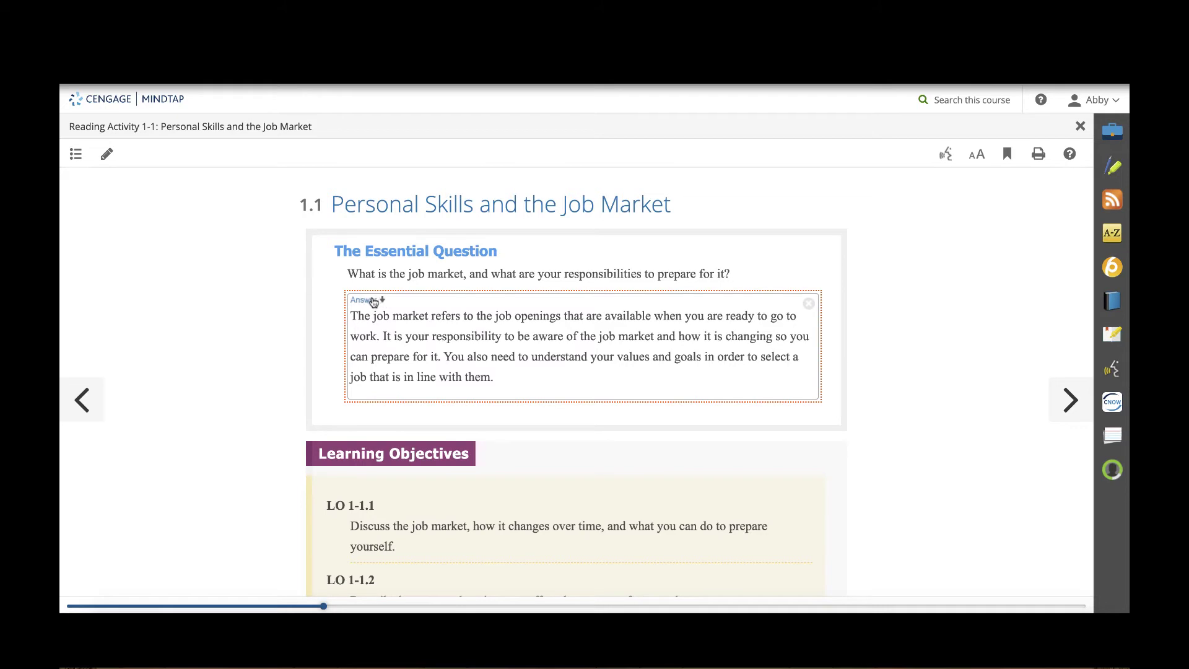
pyautogui.click(808, 304)
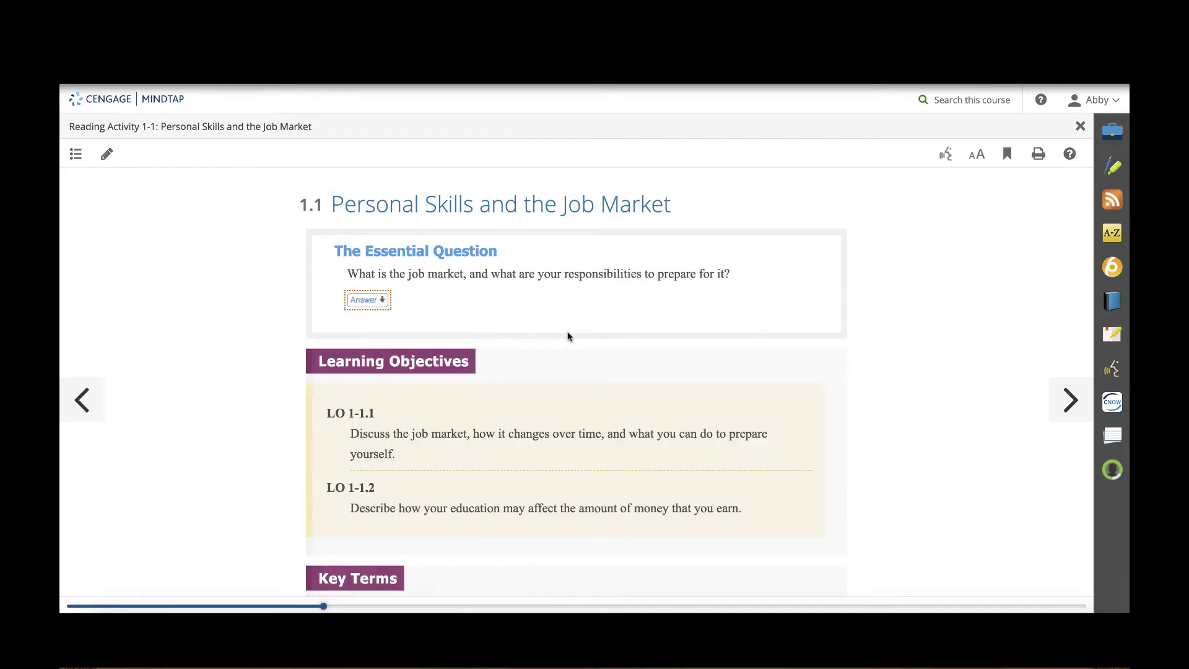
pyautogui.scroll(-5, 568, 336)
pyautogui.click(401, 282)
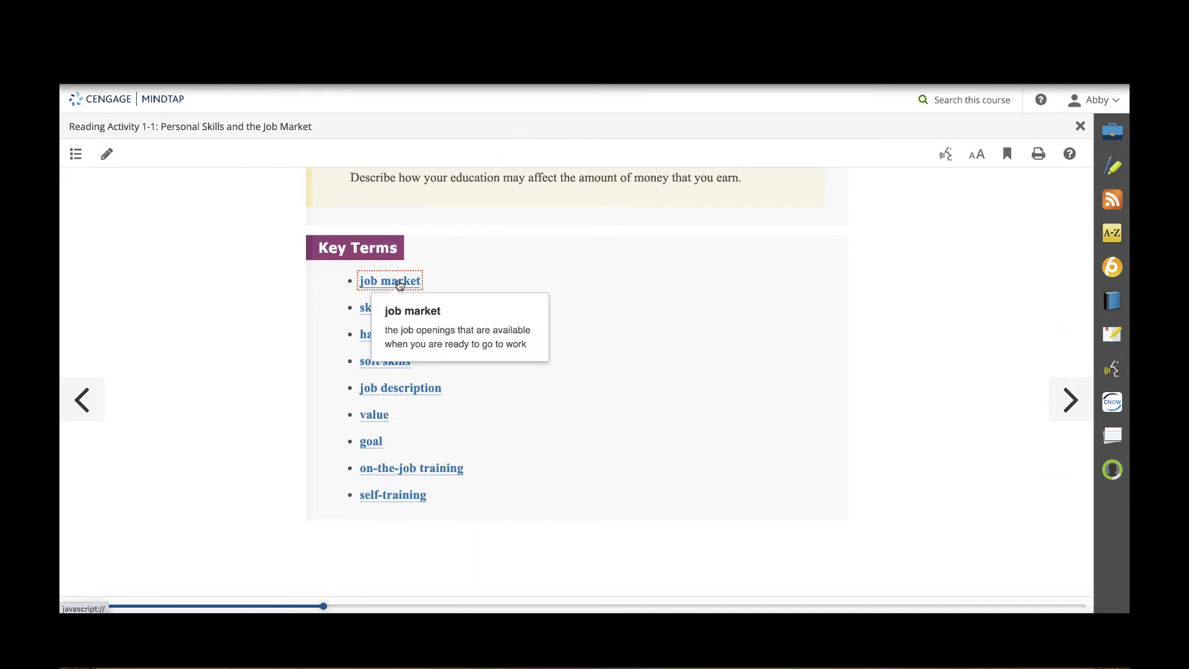
pyautogui.click(605, 344)
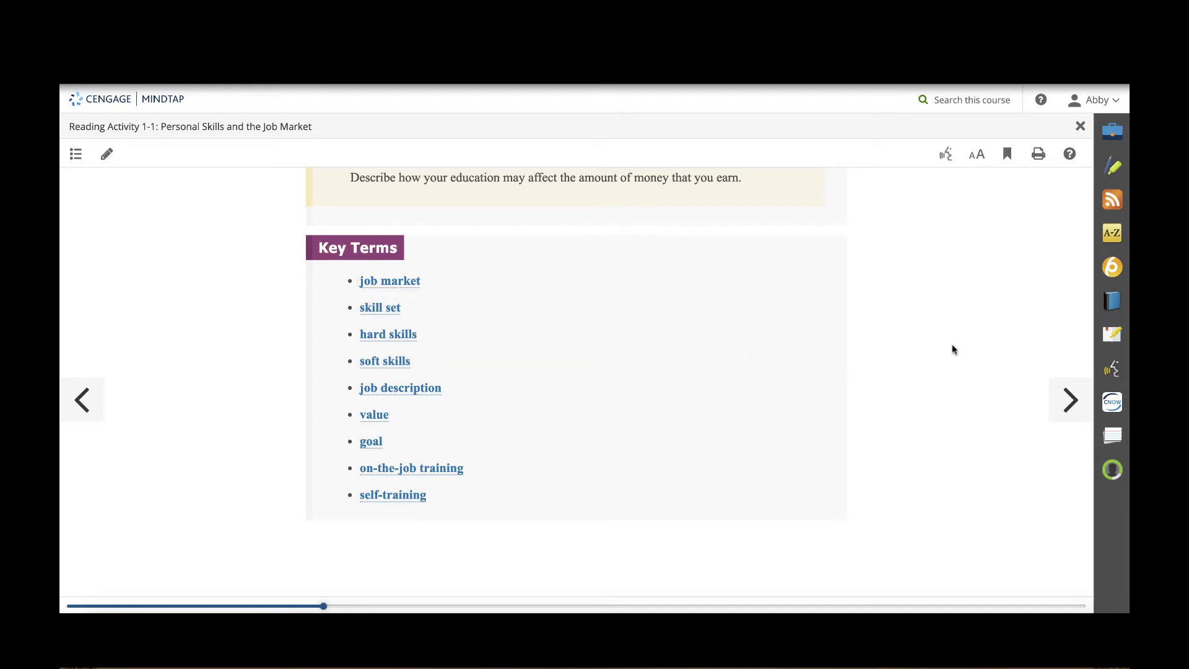
pyautogui.click(1071, 400)
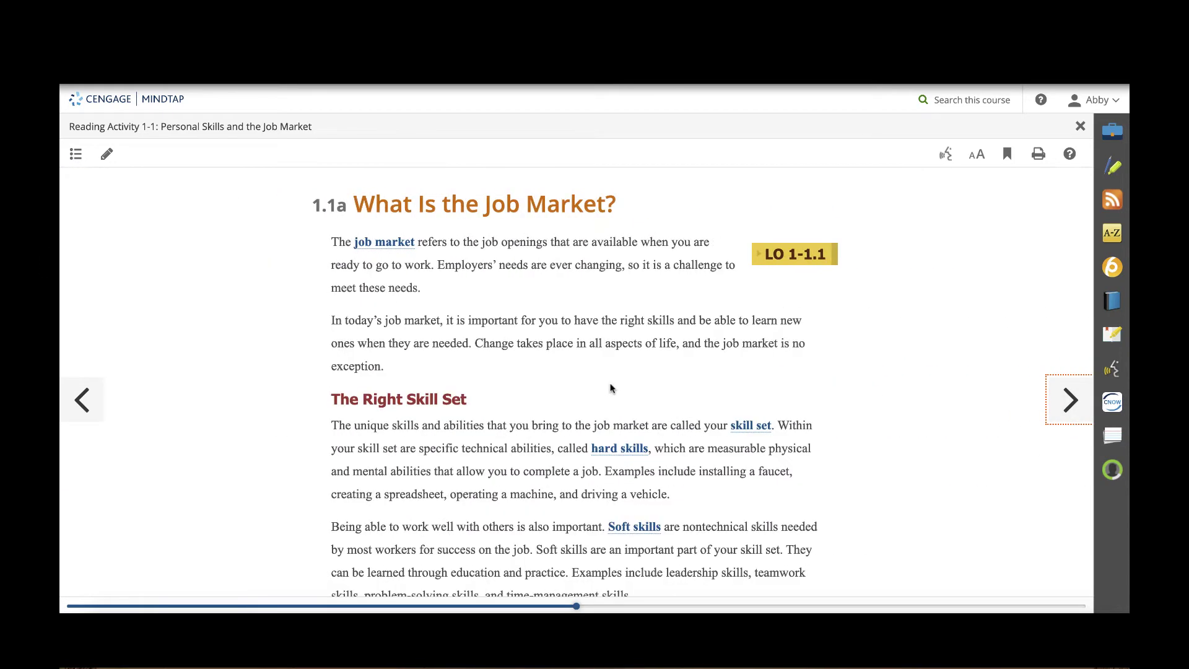
# Step: Open the 31-card Chapter 1 flashcard deck and flip a card to see its definition
pyautogui.click(1115, 439)
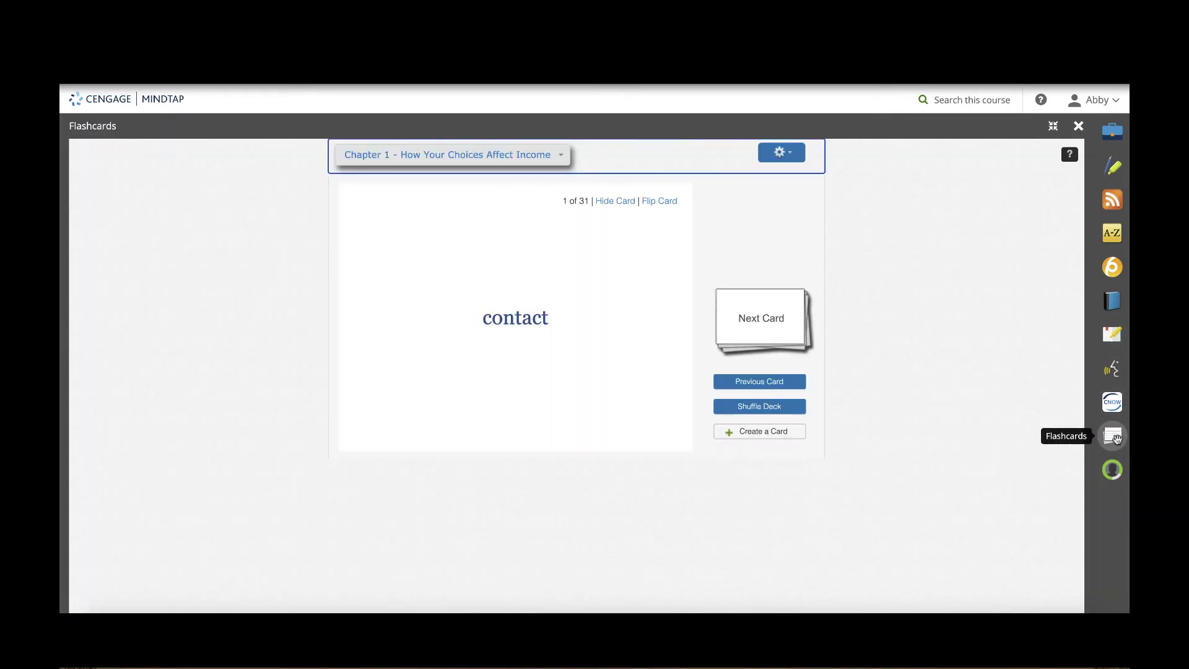
pyautogui.click(540, 319)
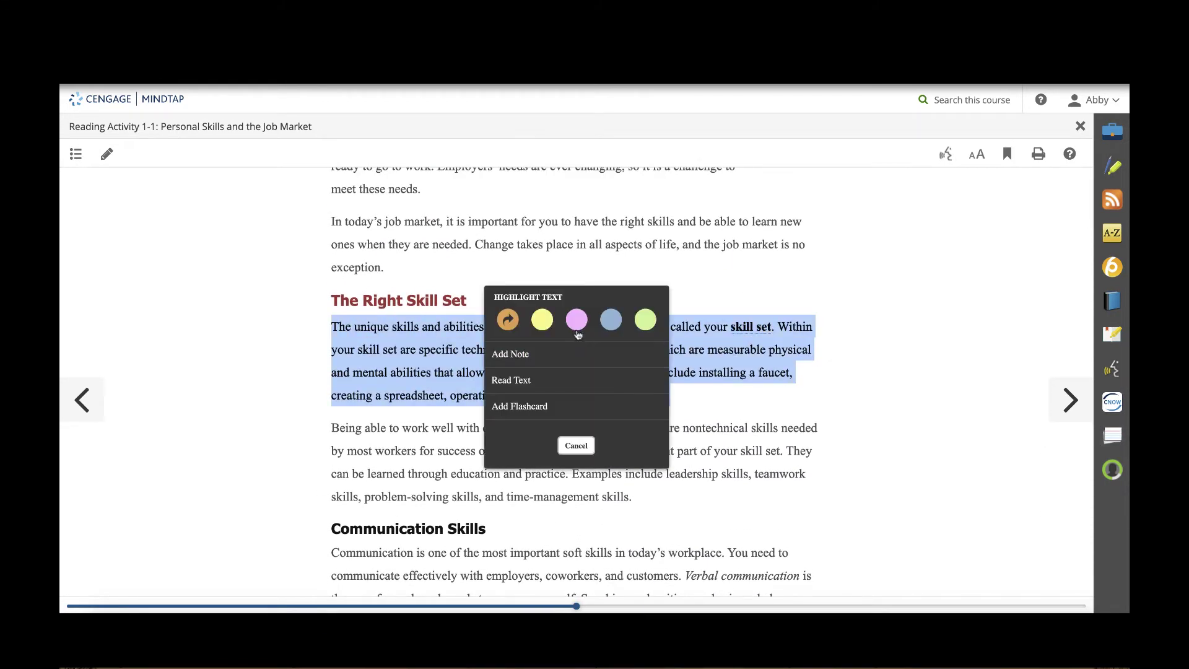
# Step: Highlight the selected Right Skill Set paragraph in blue
pyautogui.click(612, 320)
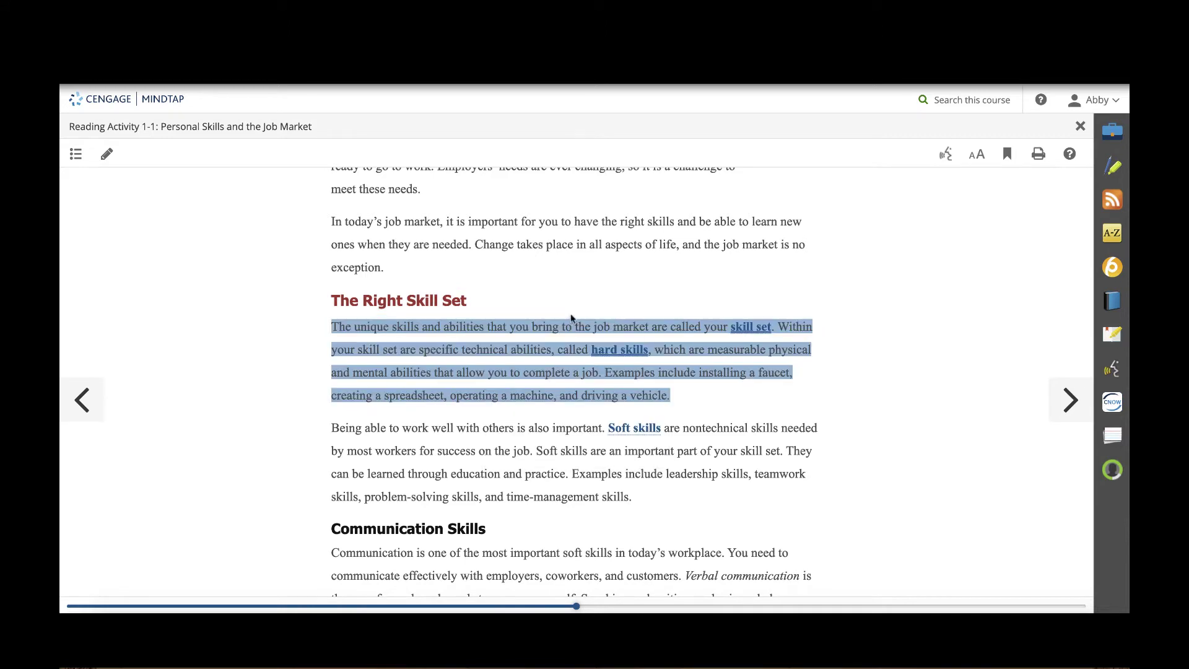
pyautogui.click(392, 329)
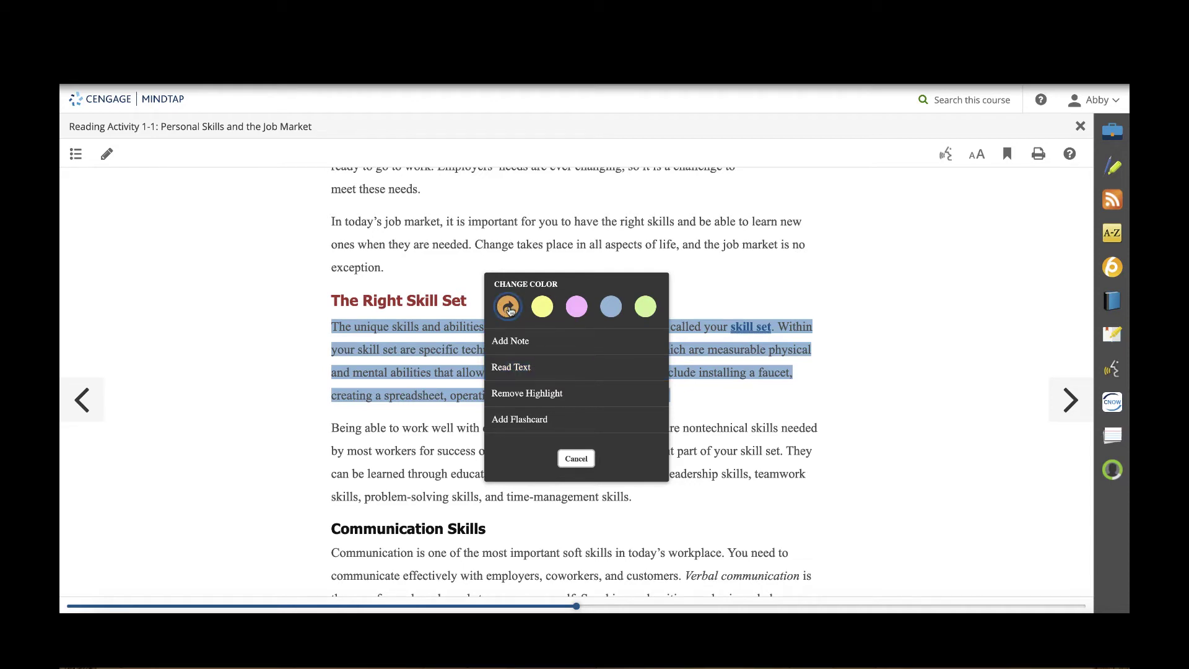
pyautogui.click(457, 450)
# Step: Highlight the paragraph beginning 'Being able to work well with others' in orange
pyautogui.moveTo(335, 427); pyautogui.dragTo(641, 496)
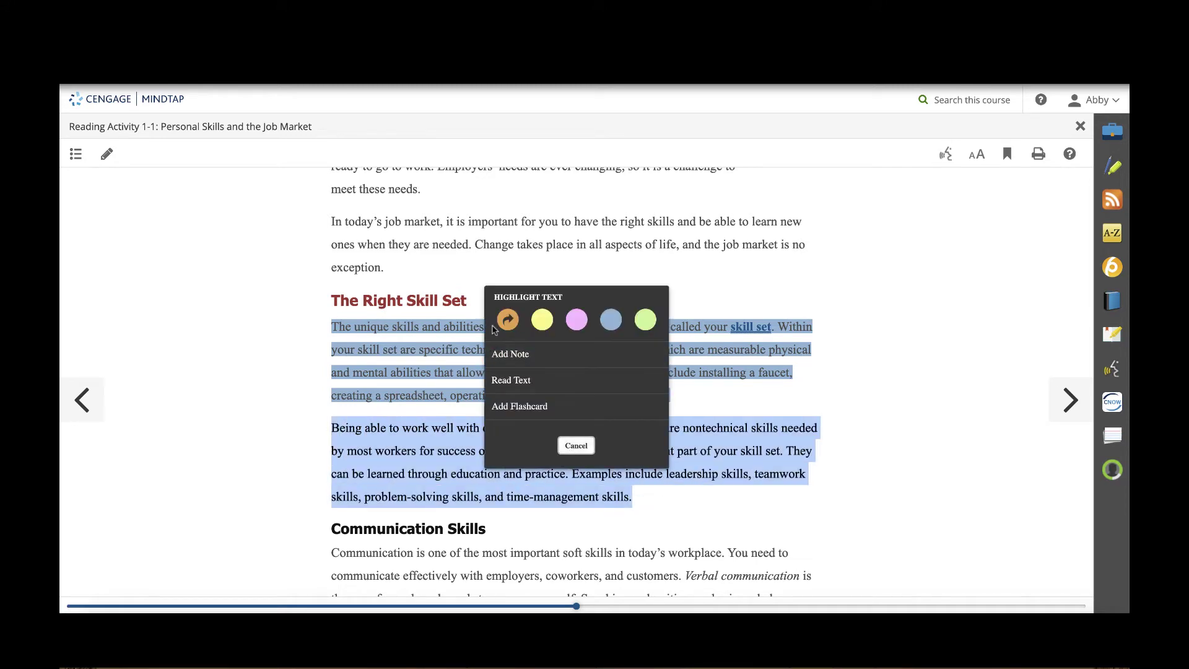
pyautogui.click(508, 320)
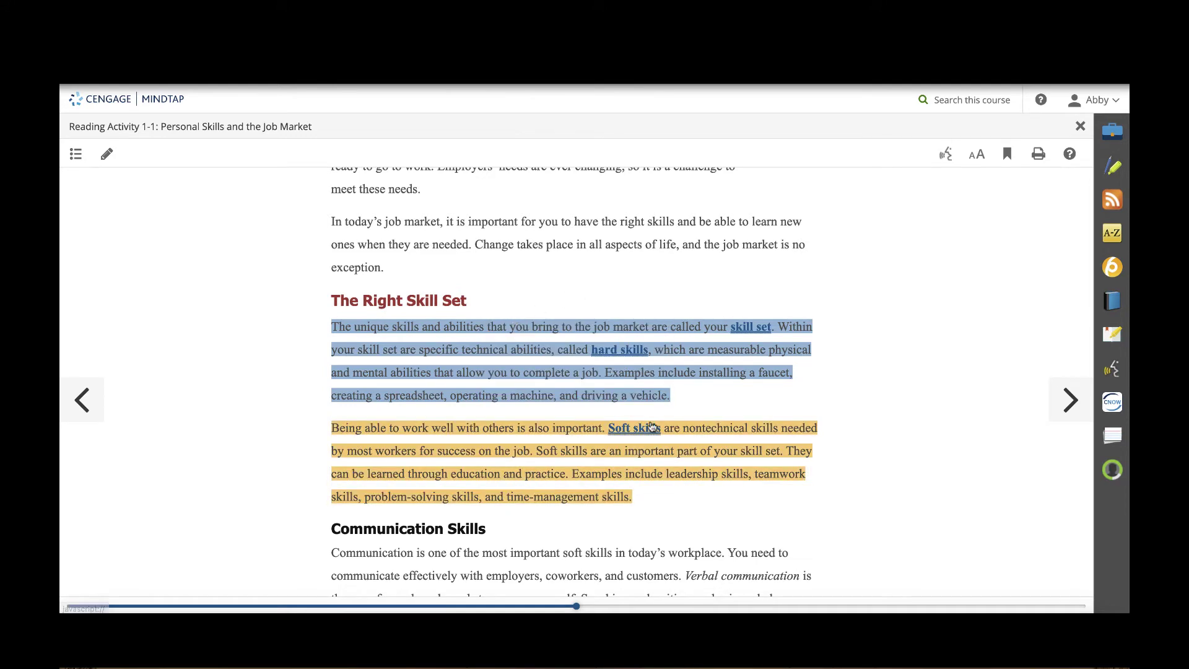
pyautogui.scroll(-4, 725, 480)
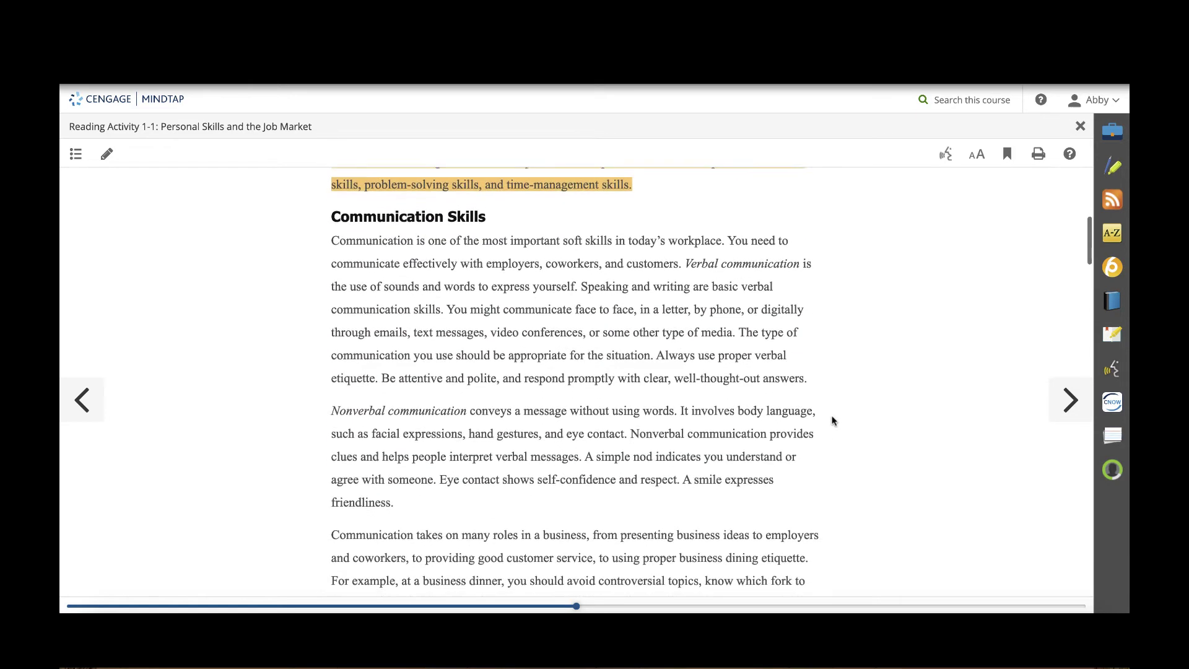
pyautogui.scroll(4, 815, 403)
pyautogui.scroll(-8, 707, 455)
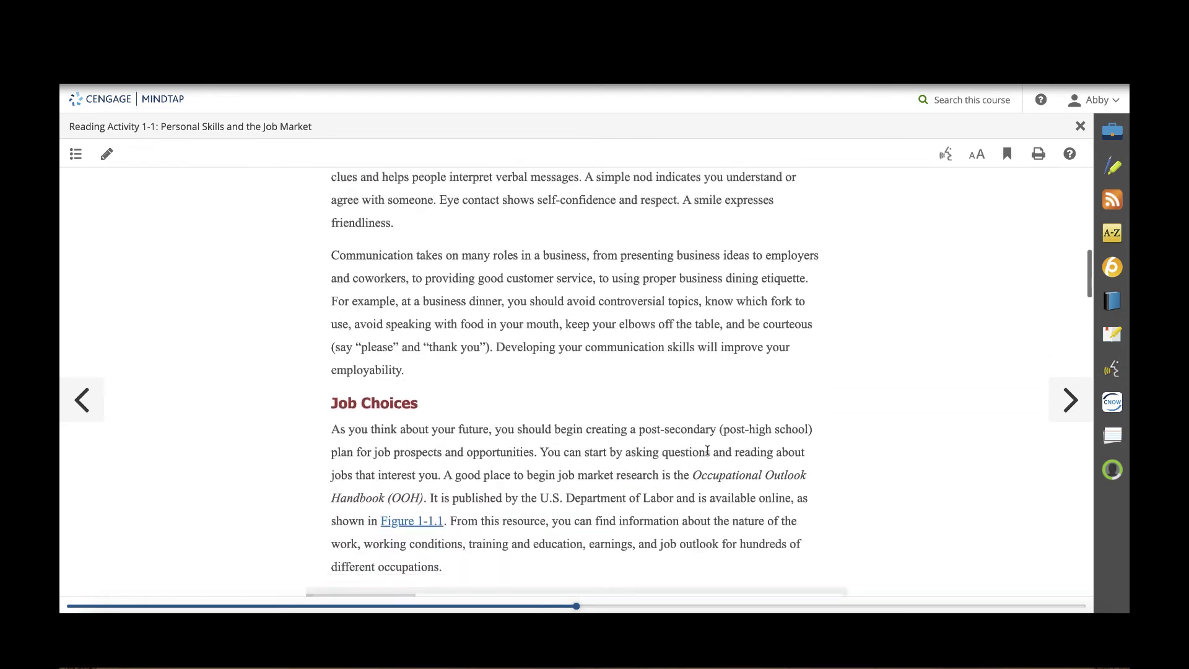
pyautogui.scroll(8, 422, 279)
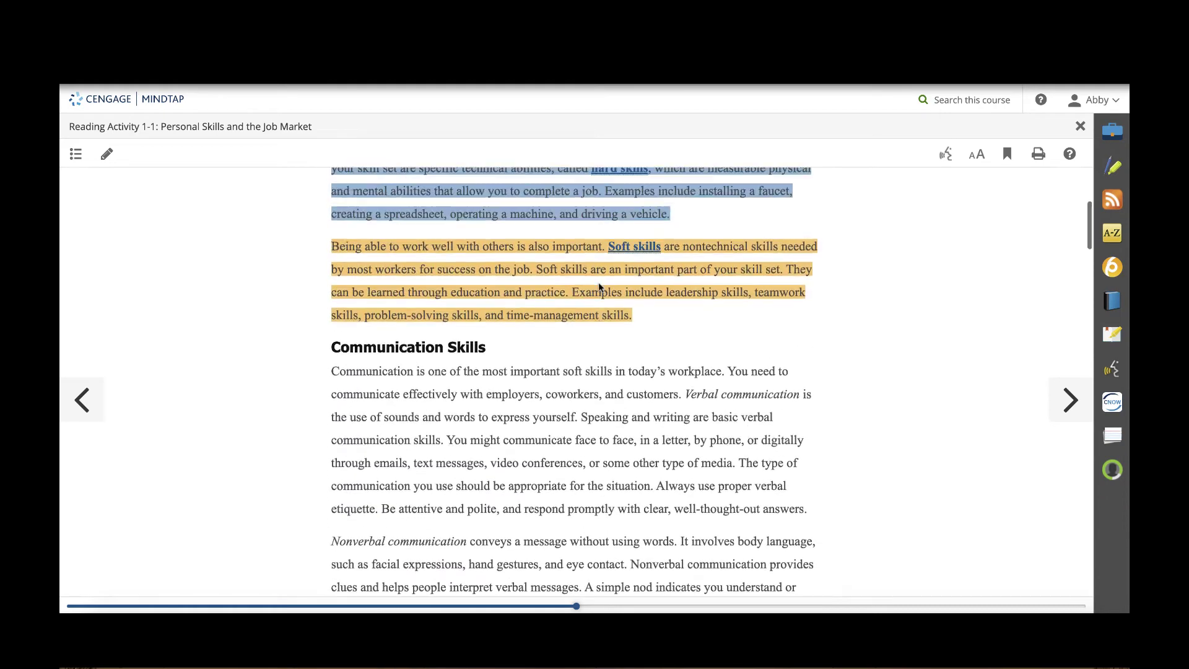
# Step: Add a shared note 'This is important!' to the highlighted passage
pyautogui.click(509, 331)
pyautogui.click(561, 352)
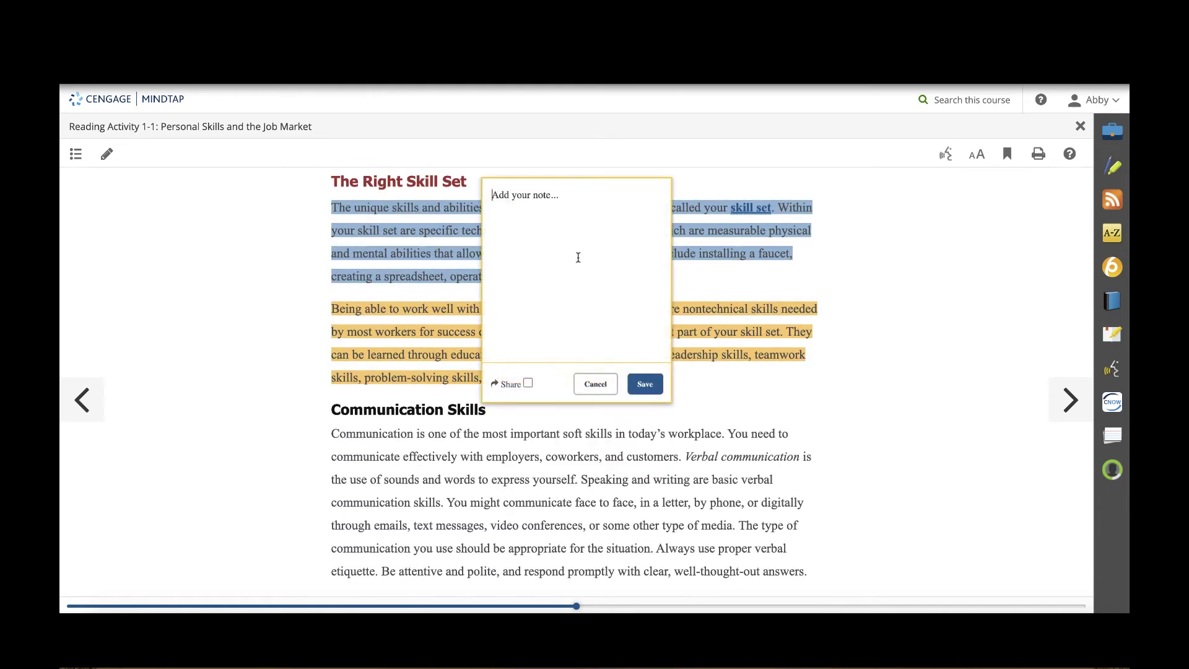
pyautogui.write('This is important!')
pyautogui.click(528, 383)
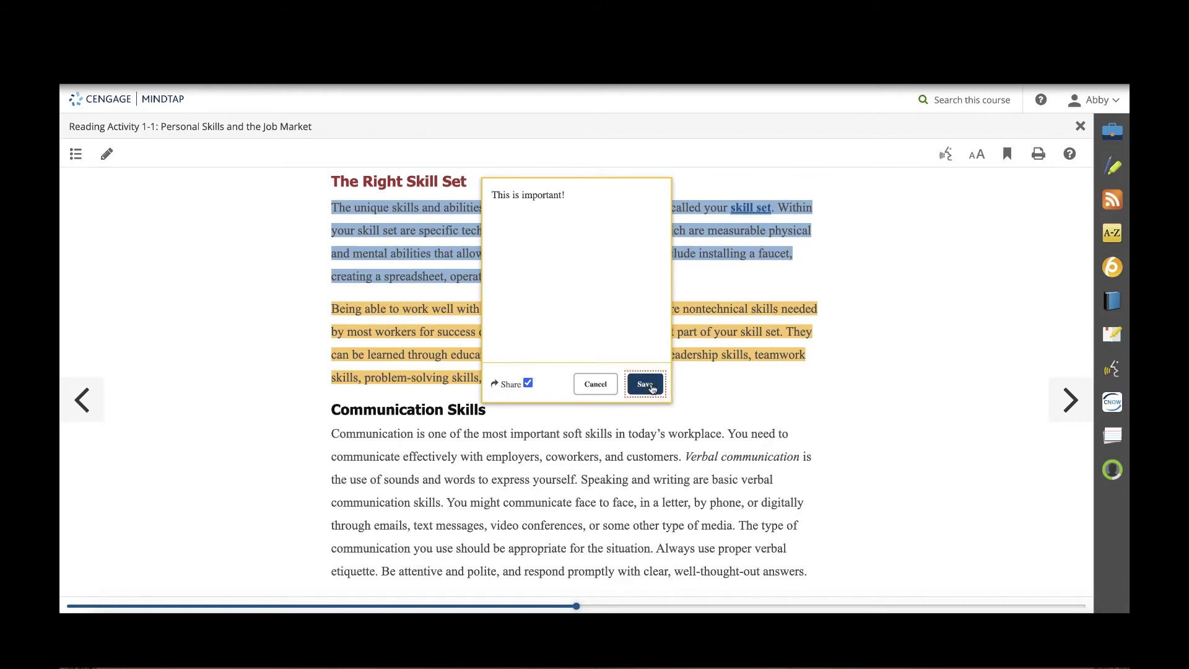
pyautogui.click(653, 387)
# Step: View the new note on The Right Skill Set, then scroll down to section 1.1b
pyautogui.scroll(2, 287, 272)
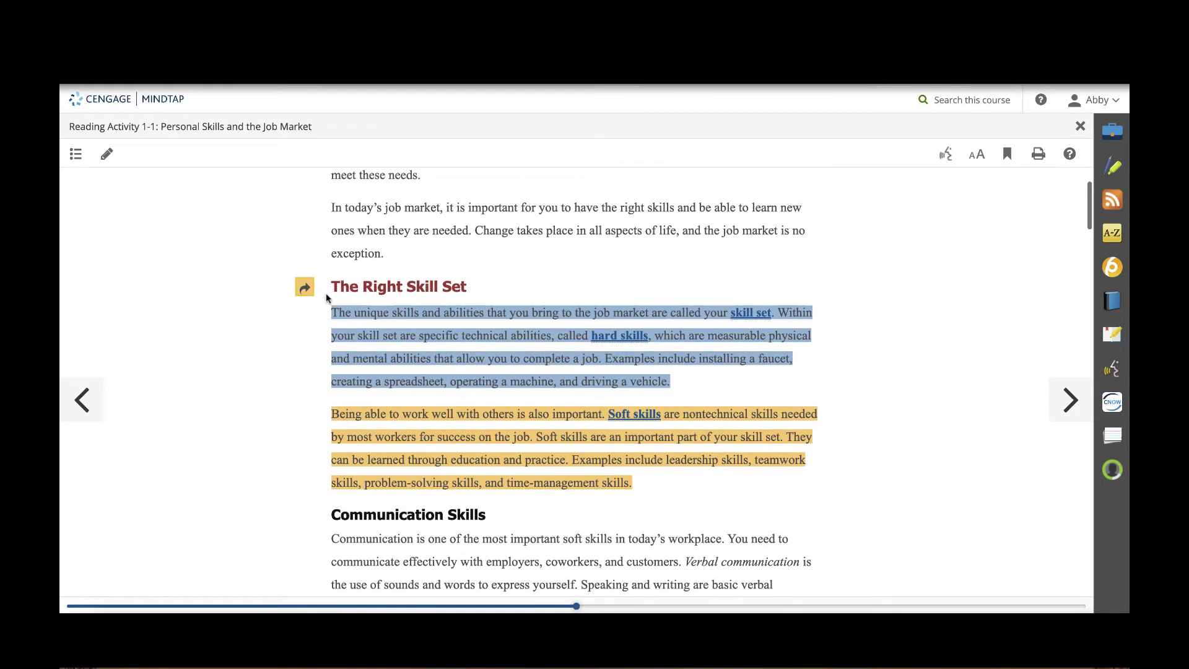
pyautogui.click(304, 288)
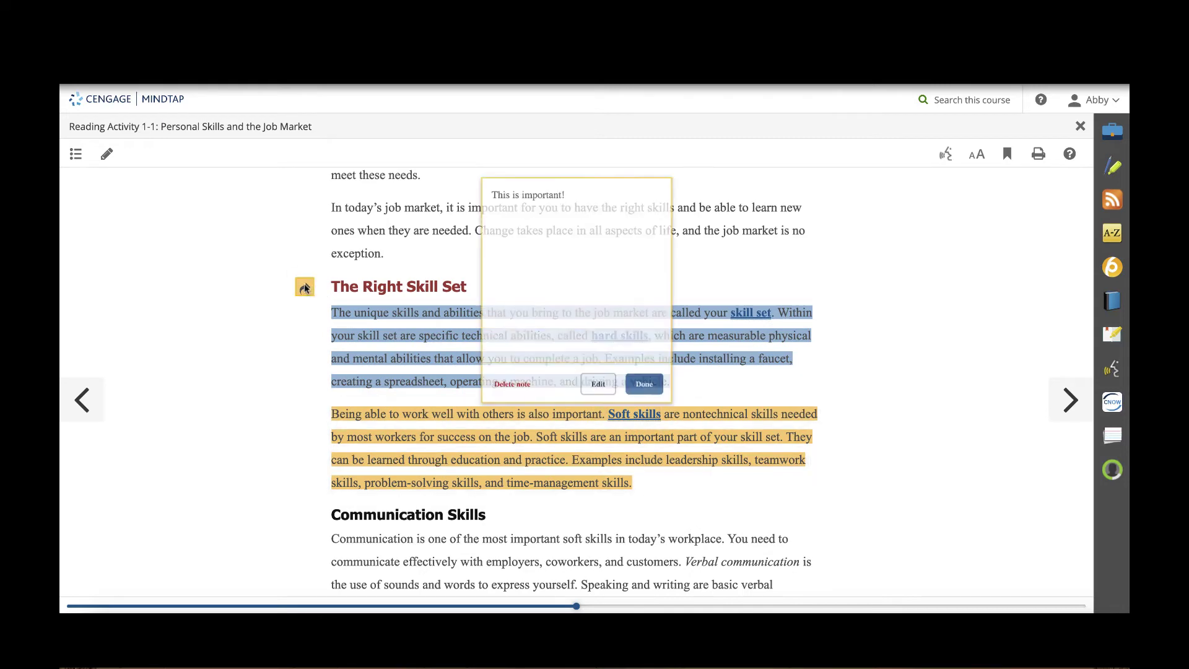
pyautogui.click(641, 384)
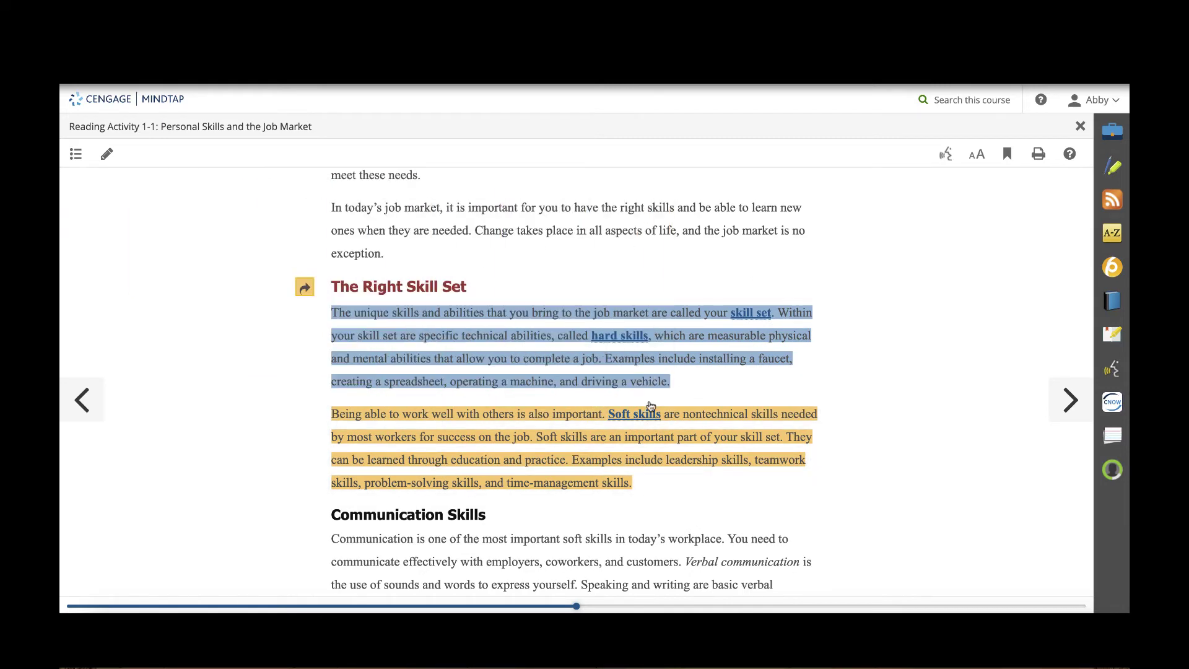
pyautogui.scroll(-10, 659, 421)
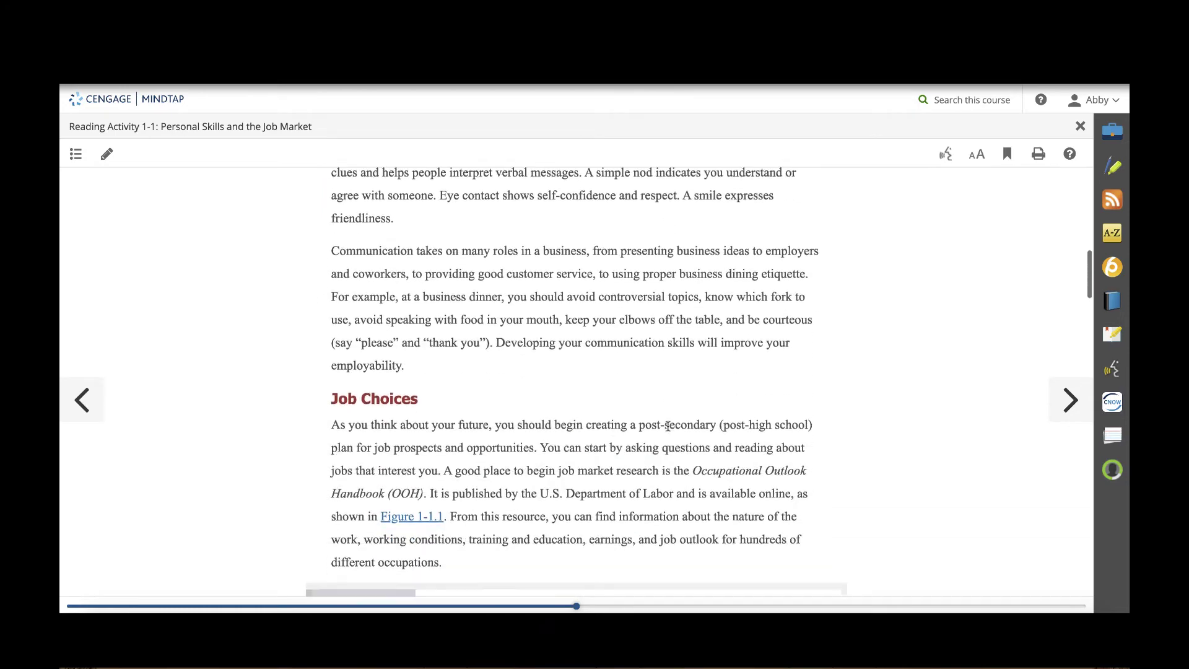
pyautogui.scroll(-11, 667, 425)
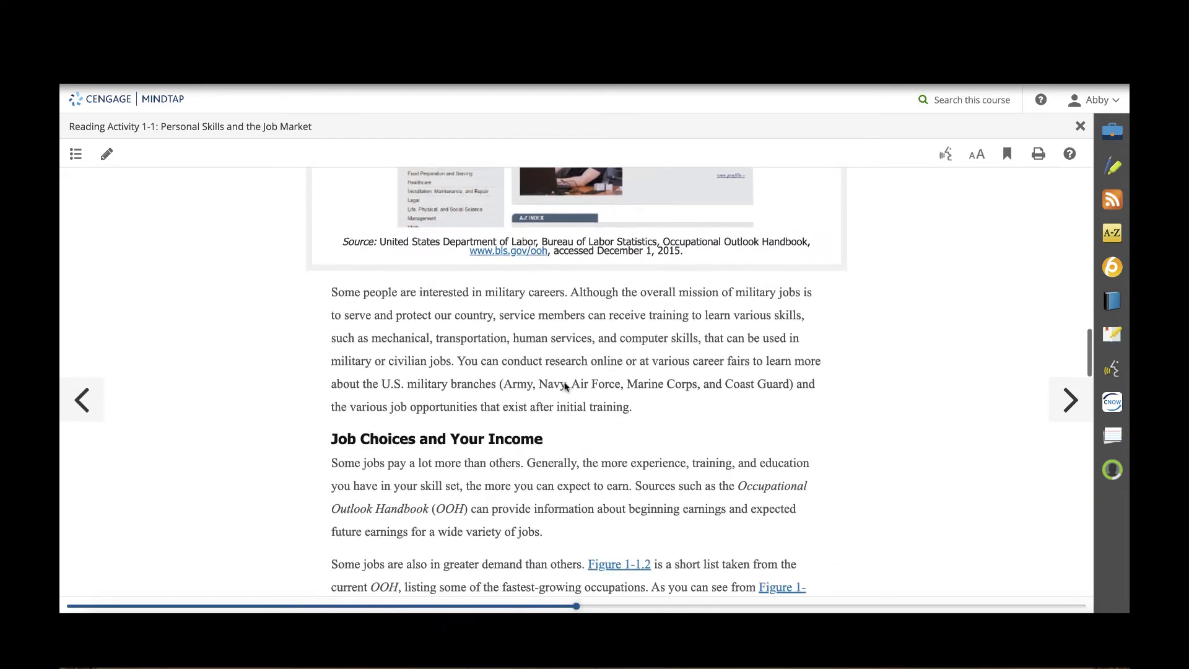
pyautogui.scroll(-2, 567, 387)
# Step: Move to section 1.1b, 'How Does Education Affect Your Income?', and set the largest text size
pyautogui.click(1070, 400)
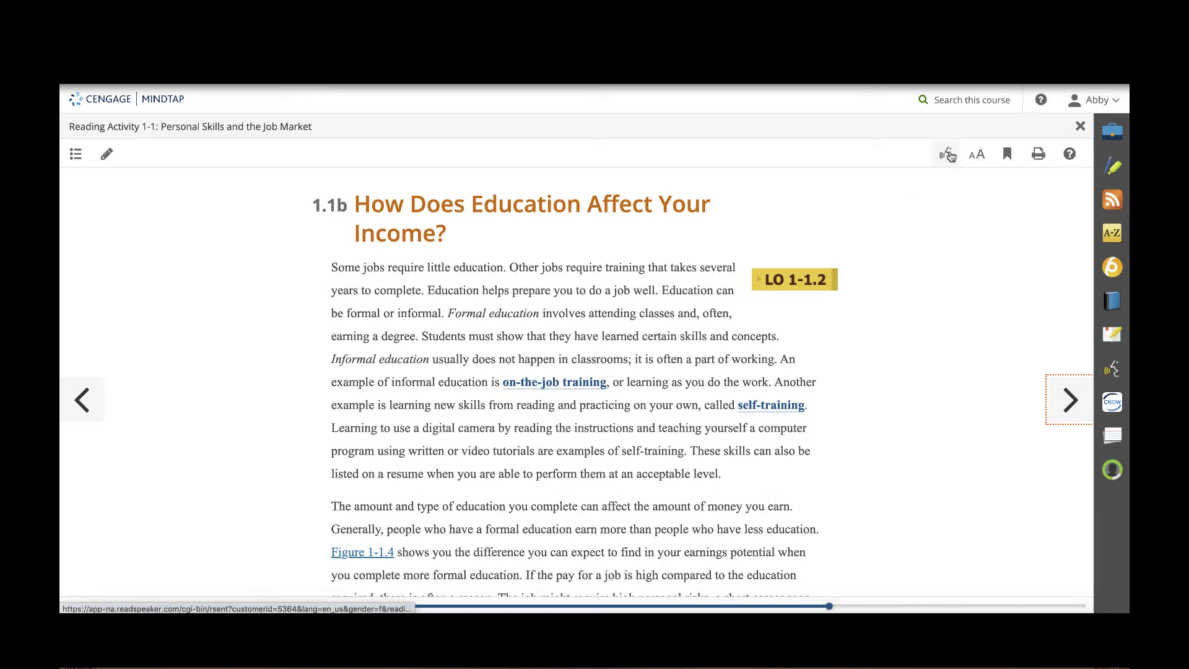
pyautogui.click(977, 155)
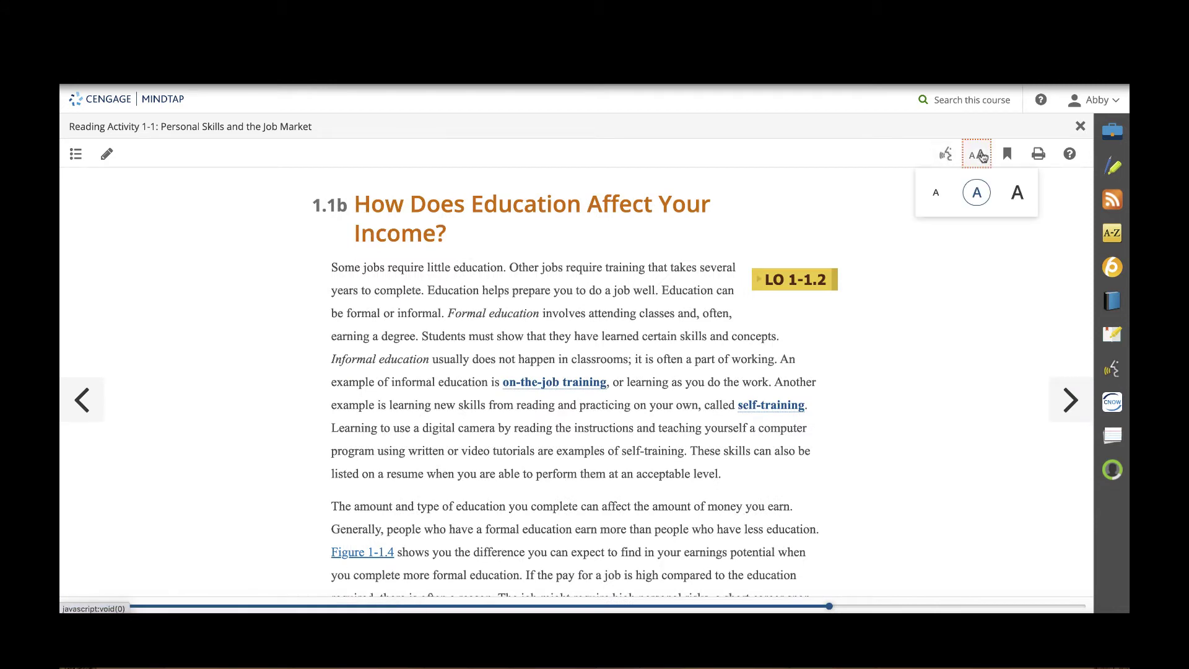
pyautogui.click(1014, 193)
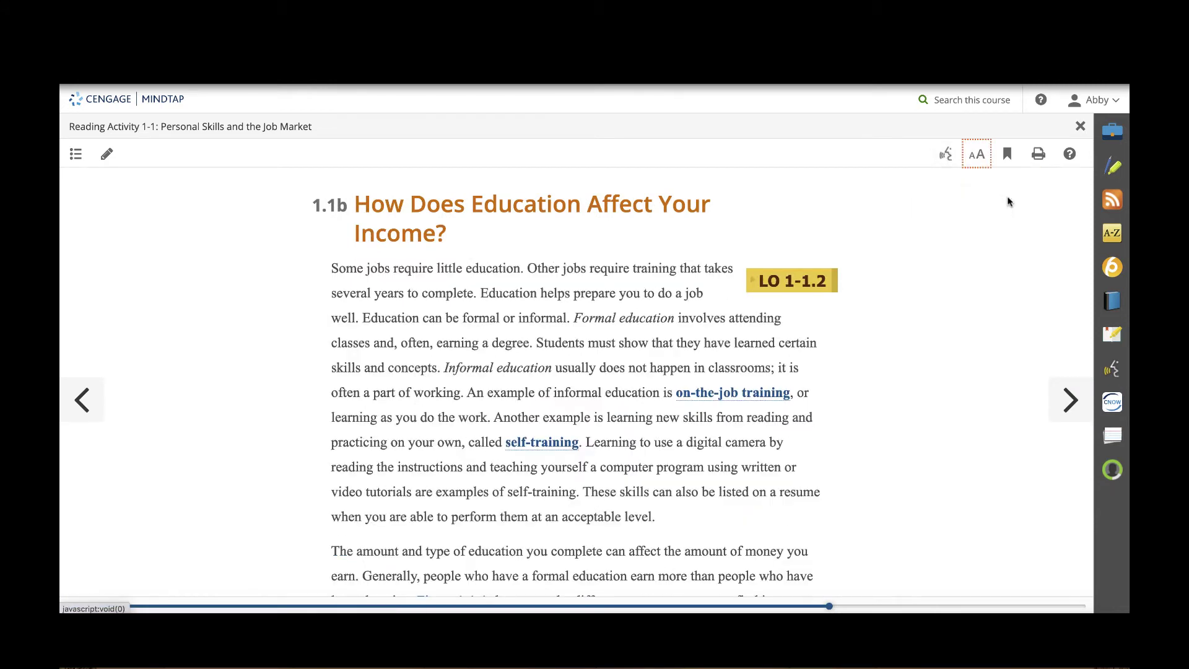
# Step: Turn on reading edit mode and add a WebVideo Search inline activity beside Figure 1-1.4
pyautogui.click(109, 156)
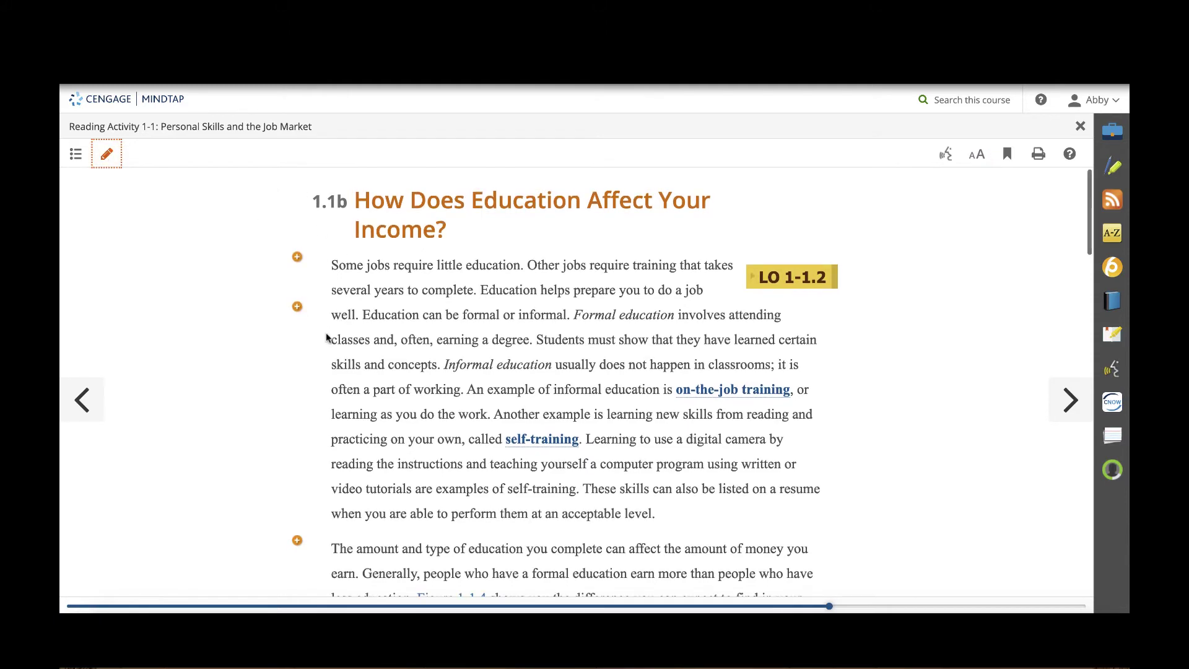
pyautogui.scroll(-3, 330, 356)
pyautogui.scroll(-5, 330, 359)
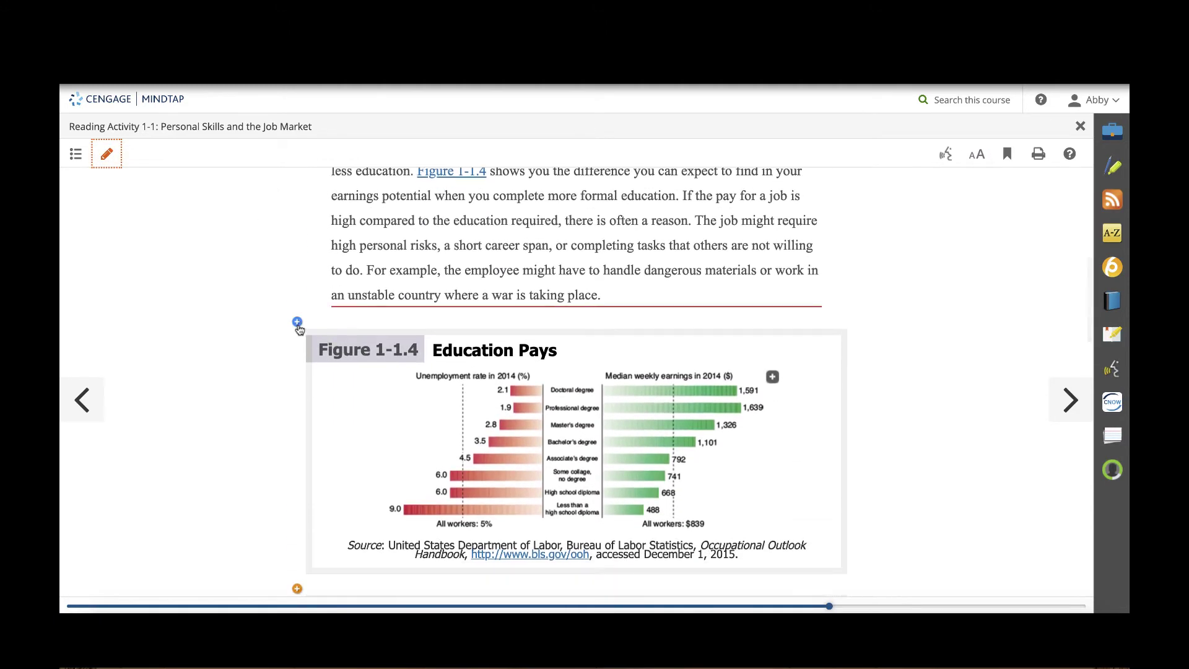
pyautogui.click(297, 322)
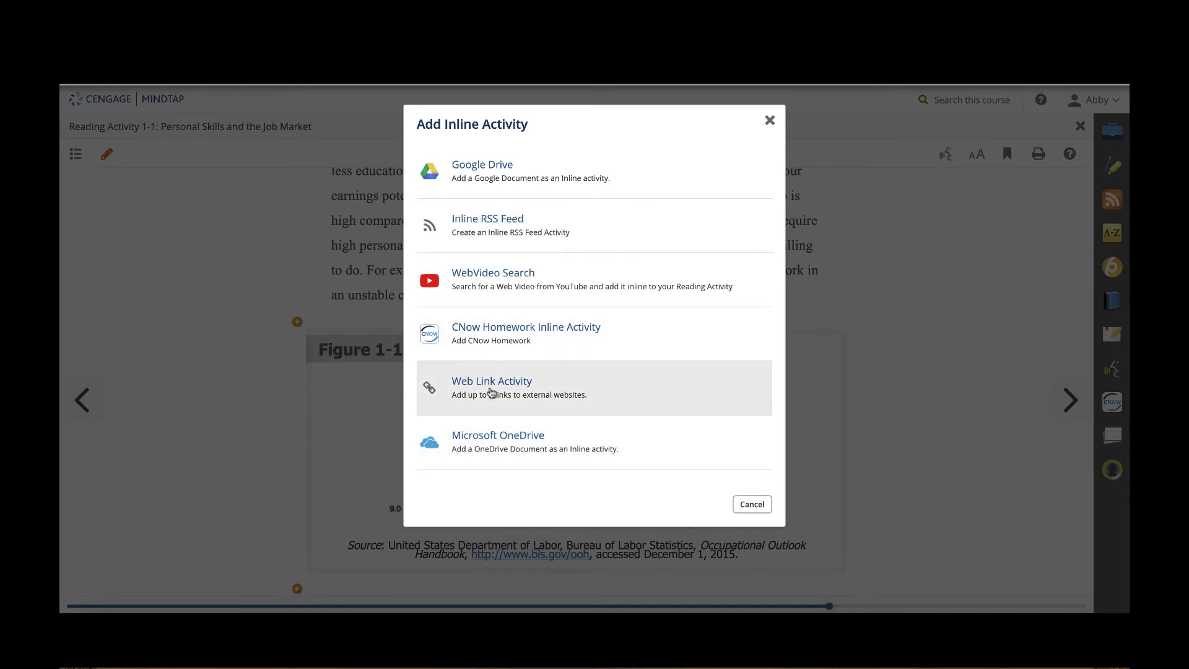
pyautogui.click(512, 287)
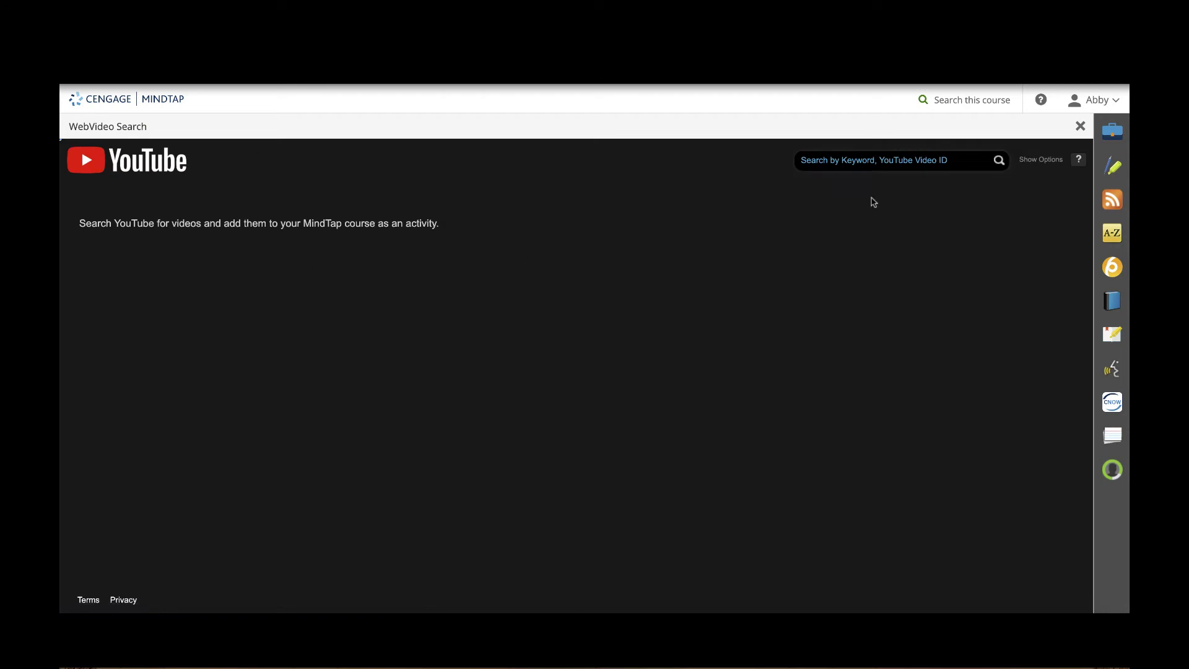
# Step: Search YouTube for 'personal financial literacy' and select the PERSONAL FINANCE 101 video
pyautogui.click(877, 160)
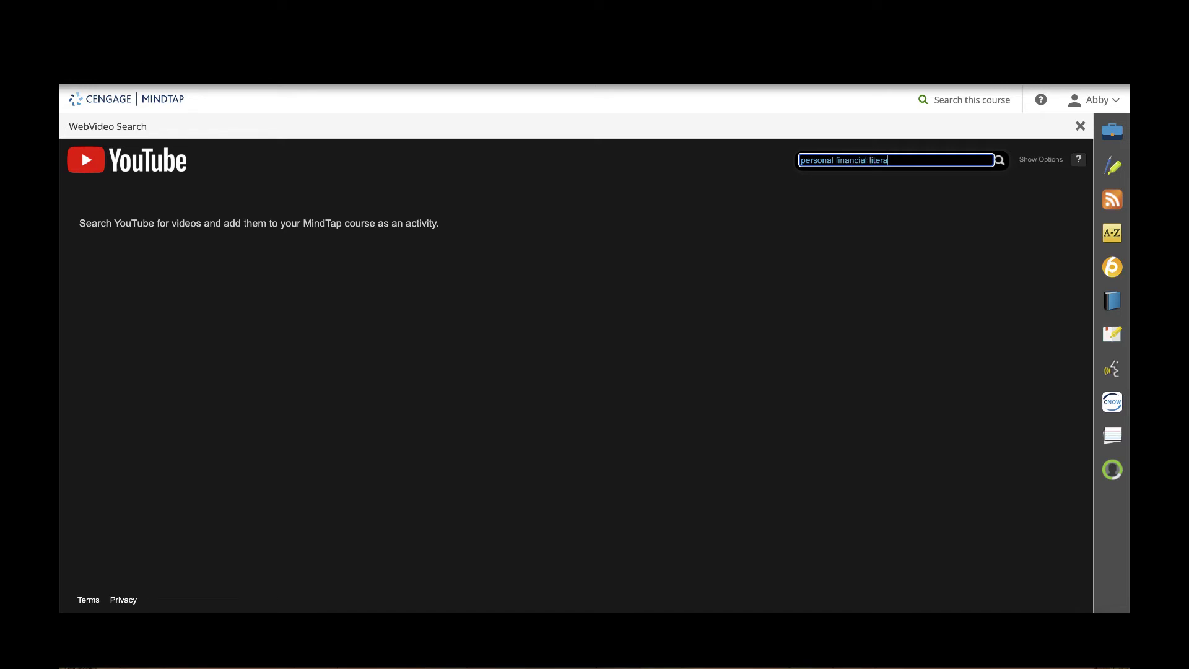
pyautogui.press('Return')
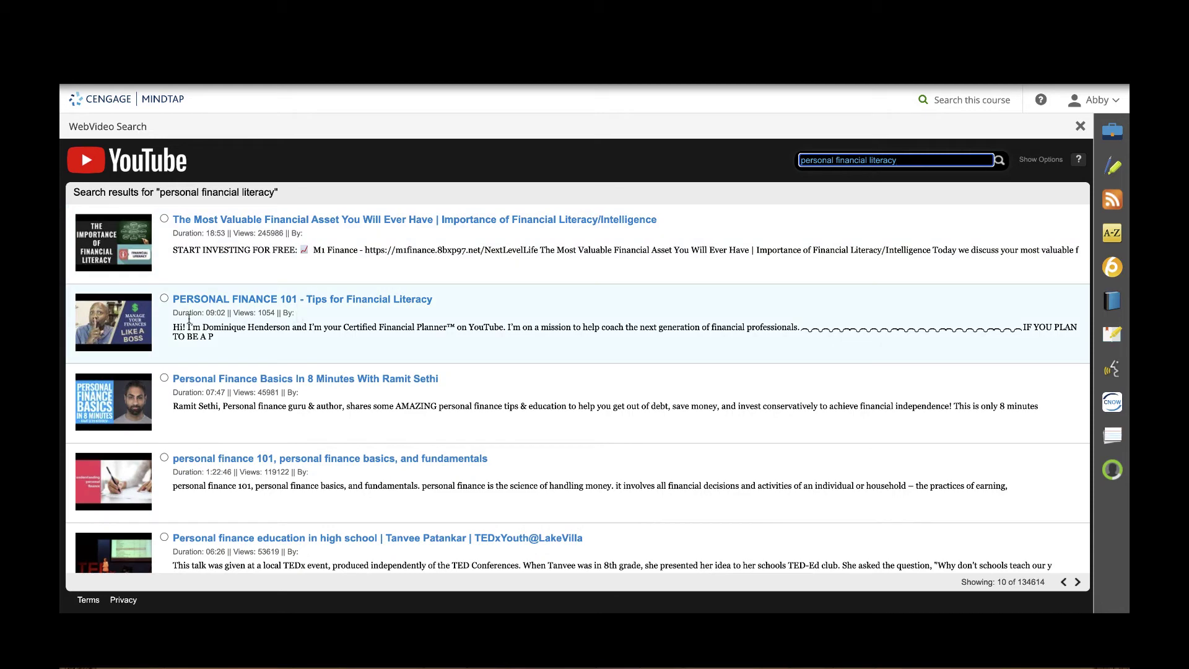
pyautogui.click(164, 299)
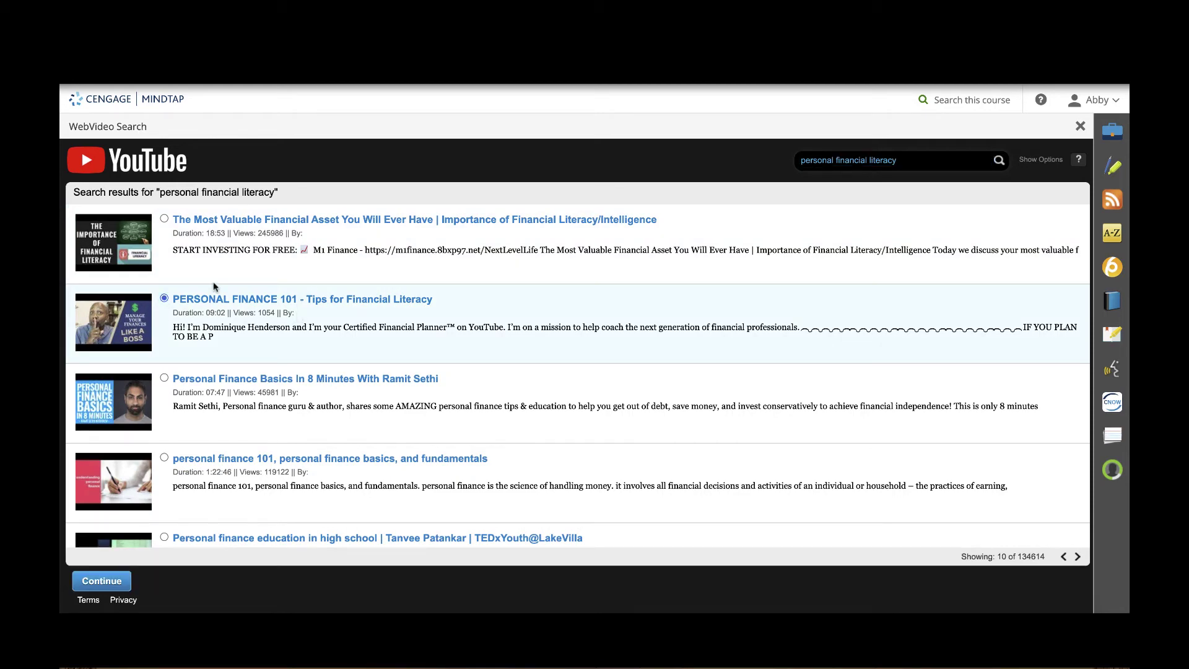
pyautogui.click(83, 582)
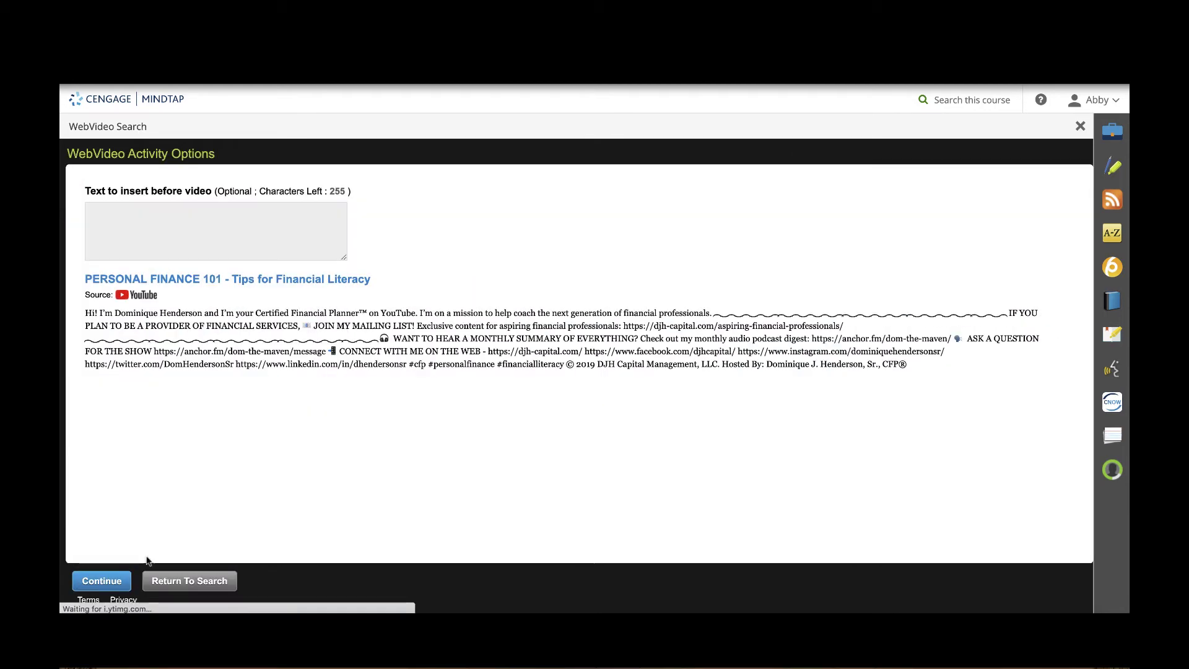
# Step: Skip the optional before/after text and insert the video into the reading
pyautogui.click(199, 223)
pyautogui.scroll(-3, 199, 223)
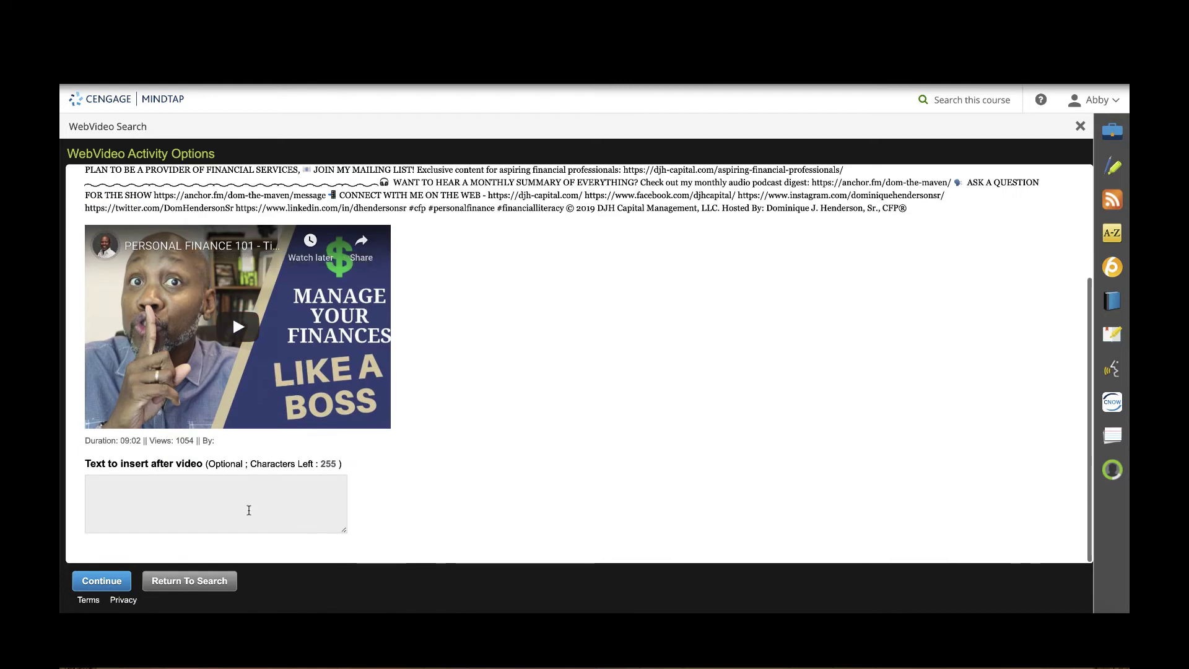
pyautogui.click(248, 509)
pyautogui.scroll(3, 425, 391)
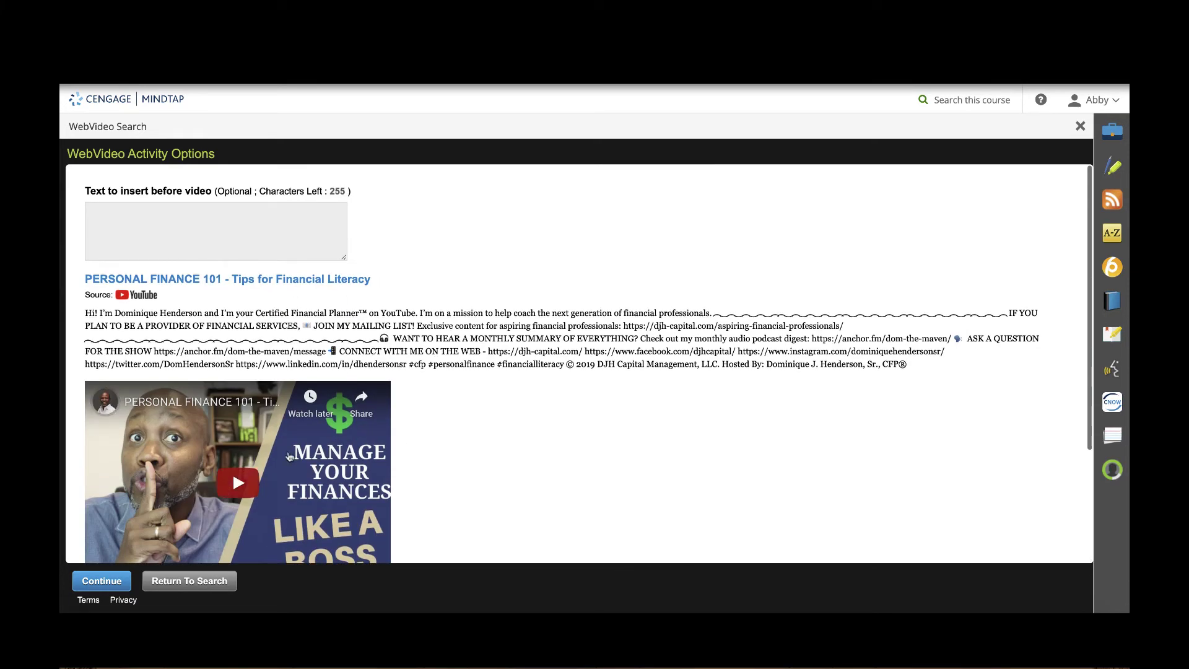
pyautogui.scroll(-3, 325, 474)
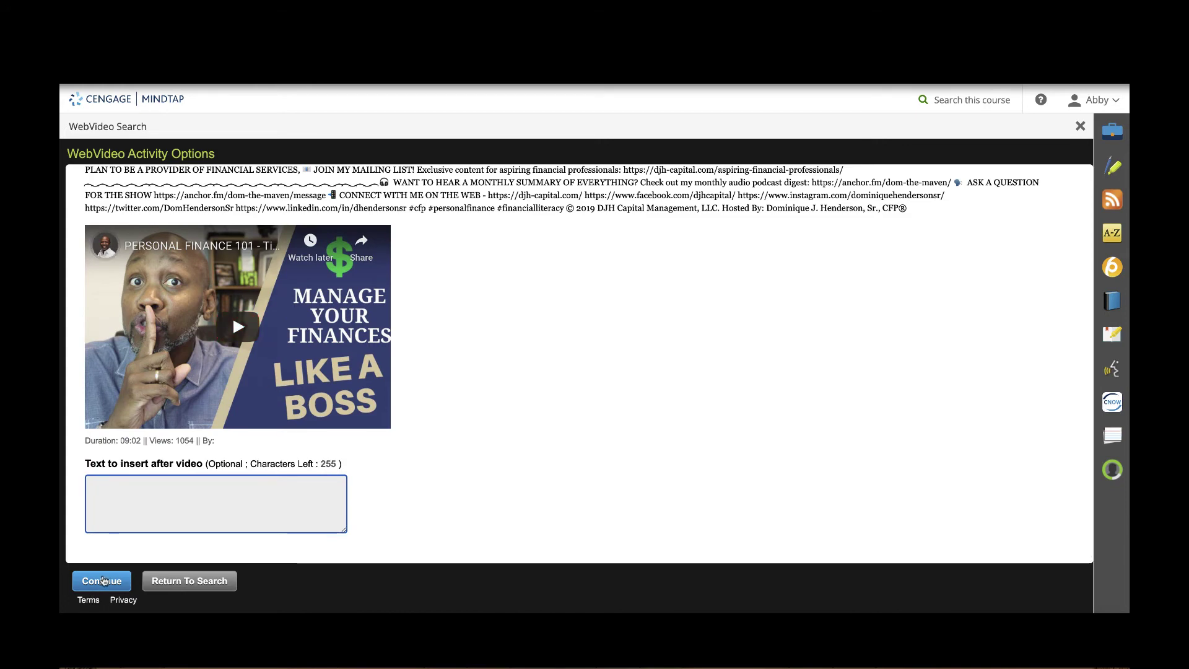
pyautogui.click(102, 580)
# Step: Turn off edit mode and scroll down to view the embedded video above Figure 1-1.4
pyautogui.click(107, 154)
pyautogui.scroll(-10, 725, 429)
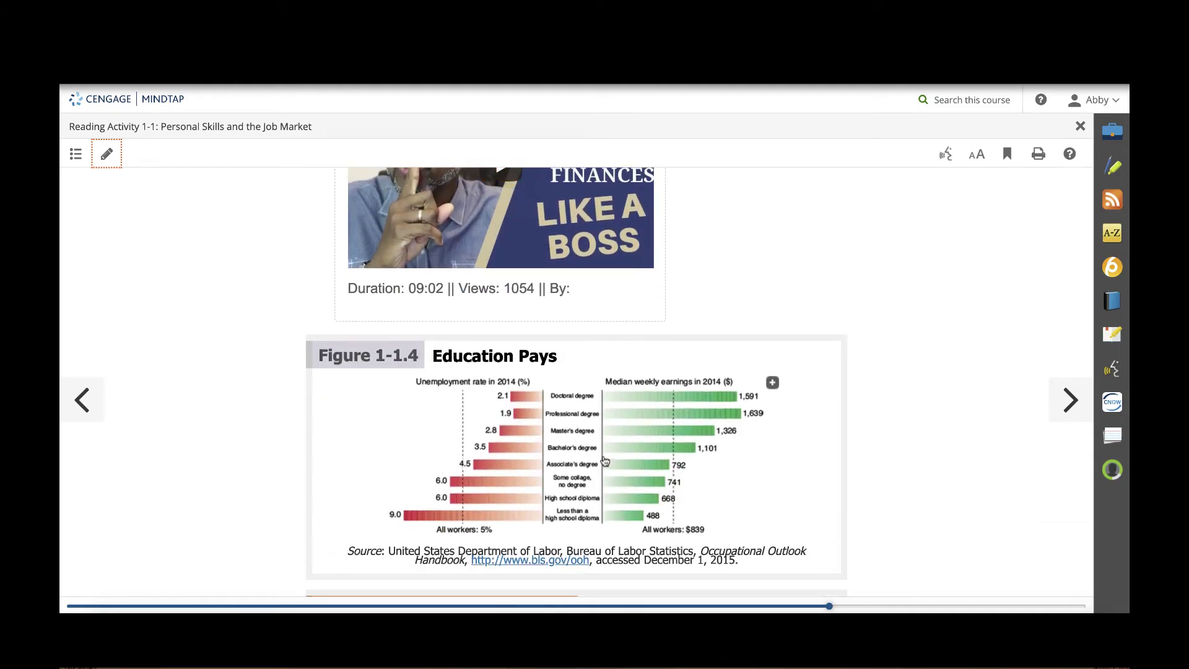
pyautogui.scroll(-15, 521, 309)
pyautogui.scroll(-2, 488, 395)
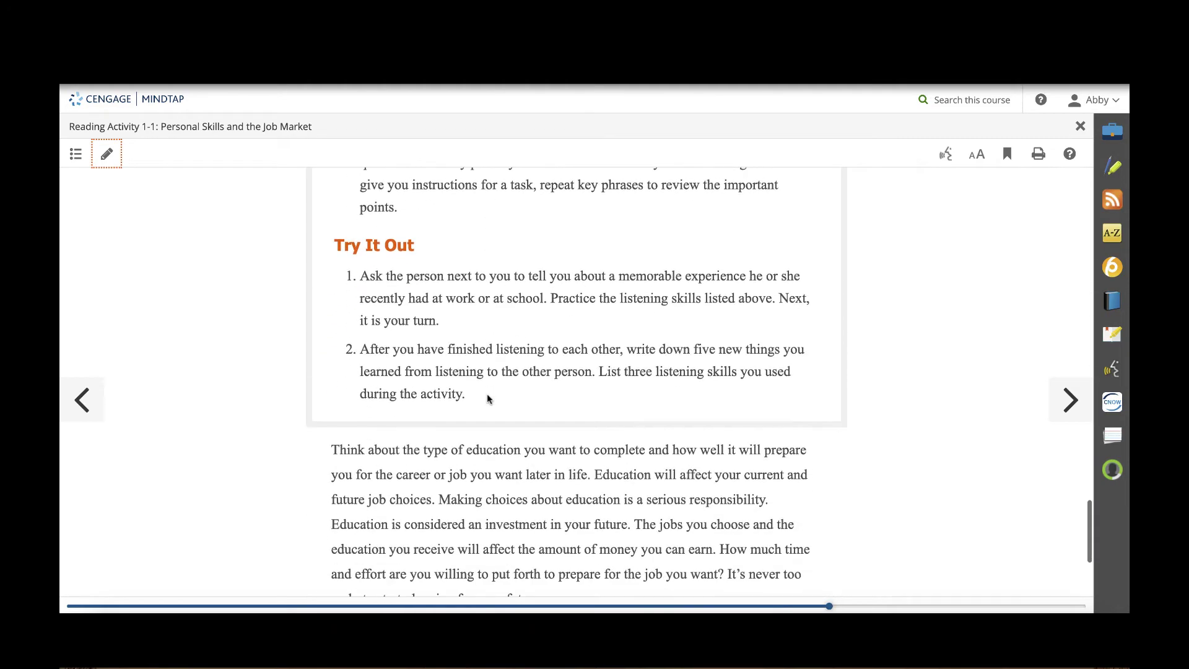
# Step: Close the reading and start the Vocabulary Review 1-1 practice assignment
pyautogui.click(1081, 126)
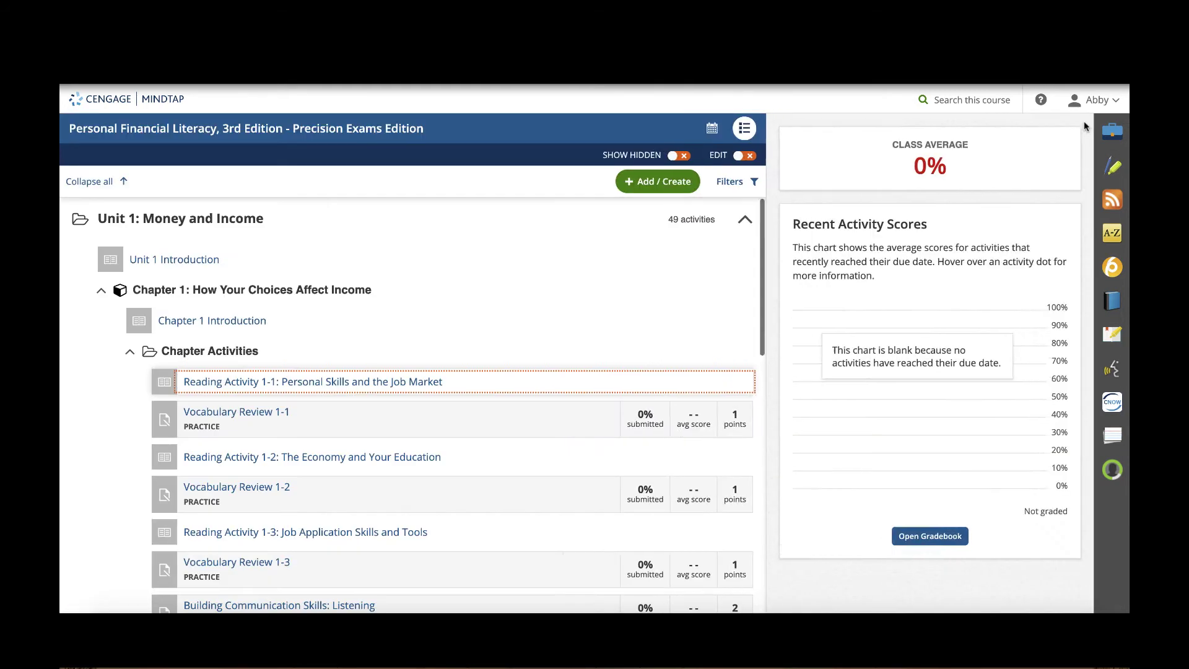
pyautogui.click(223, 415)
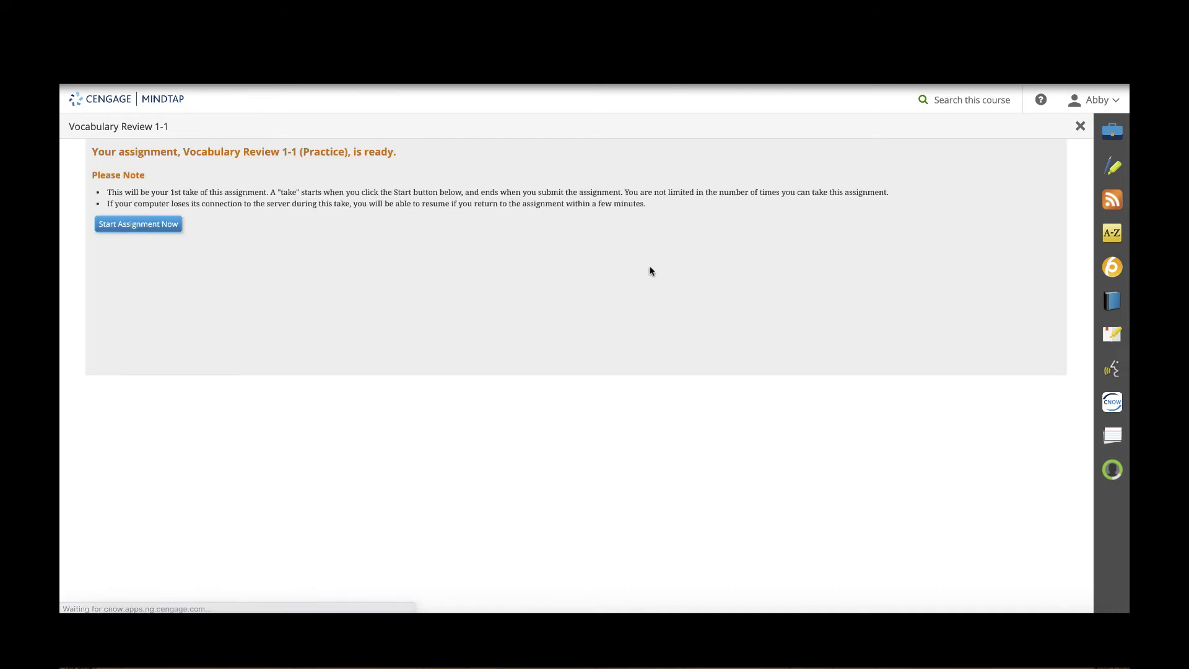
pyautogui.click(134, 225)
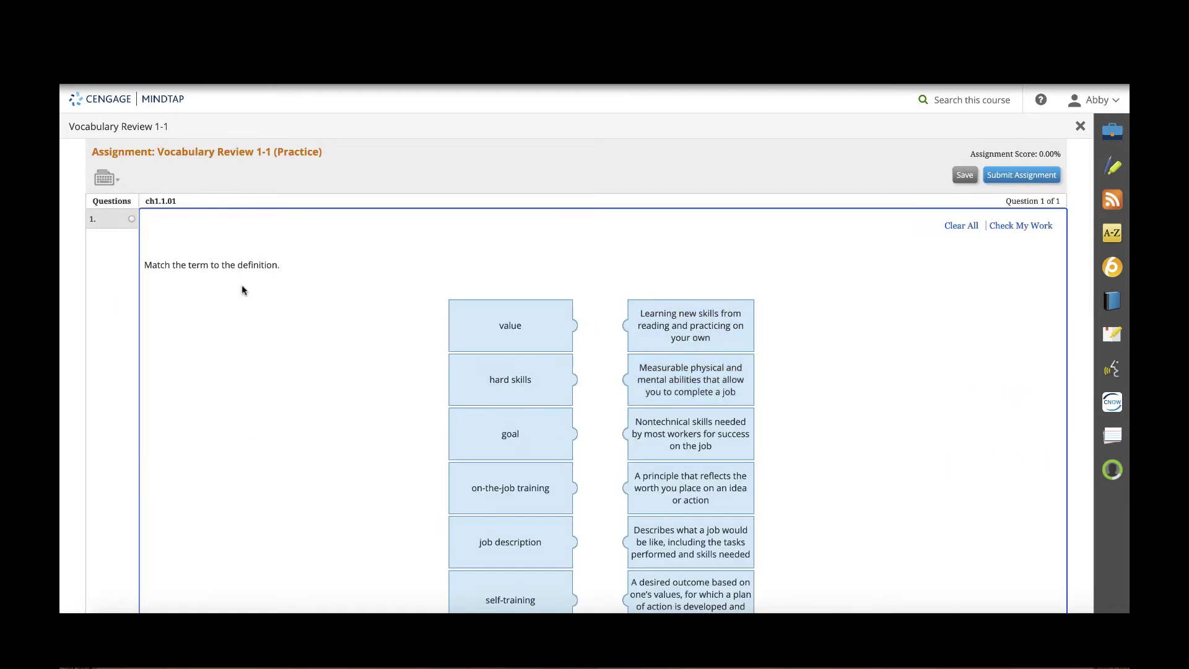
# Step: Match value, hard skills and on-the-job training to definitions, check the work, and close
pyautogui.click(543, 334)
pyautogui.click(669, 387)
pyautogui.click(681, 334)
pyautogui.click(531, 380)
pyautogui.scroll(-1, 585, 440)
pyautogui.click(534, 412)
pyautogui.click(678, 419)
pyautogui.scroll(1, 815, 451)
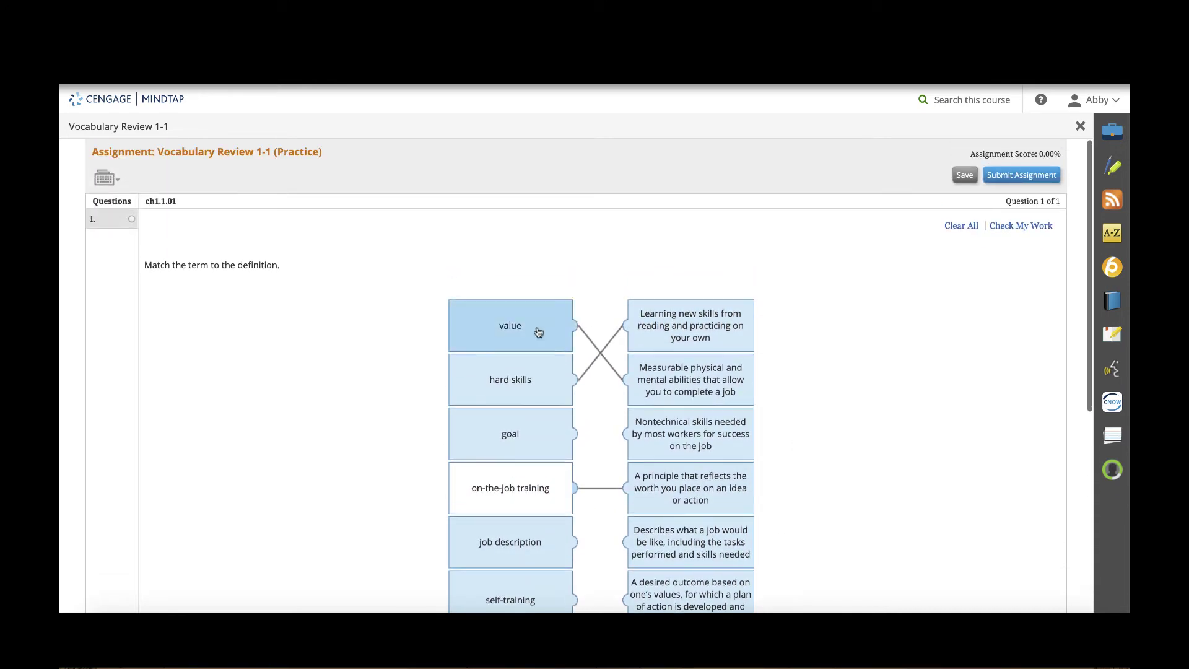
pyautogui.click(1021, 226)
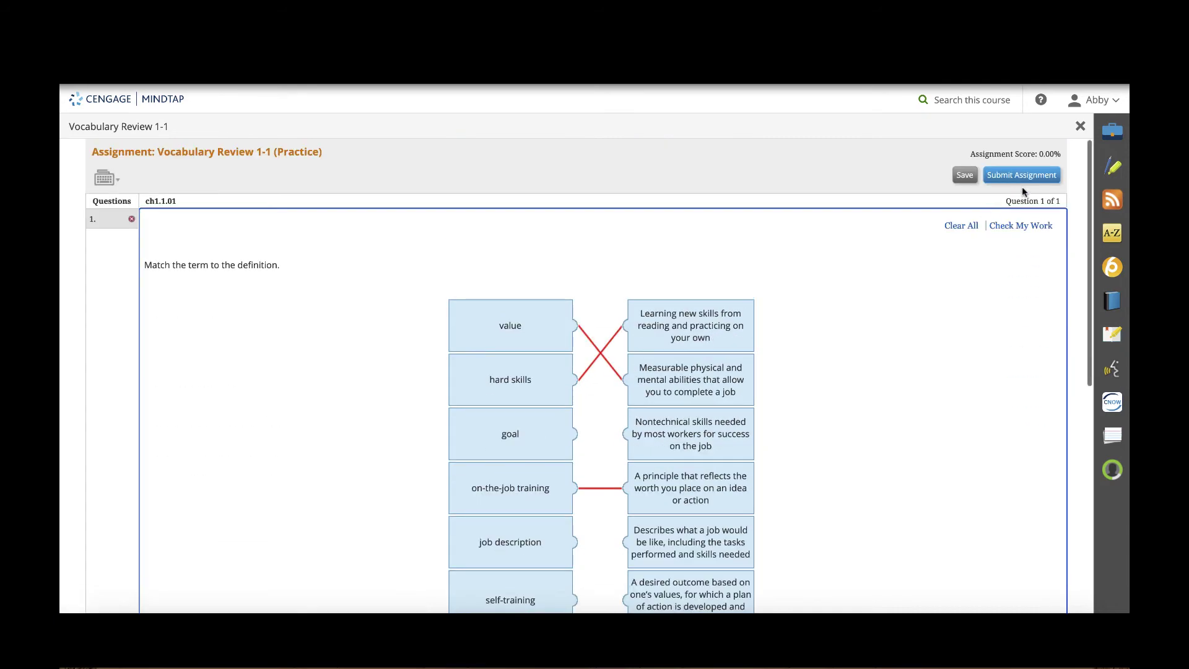
pyautogui.click(1080, 126)
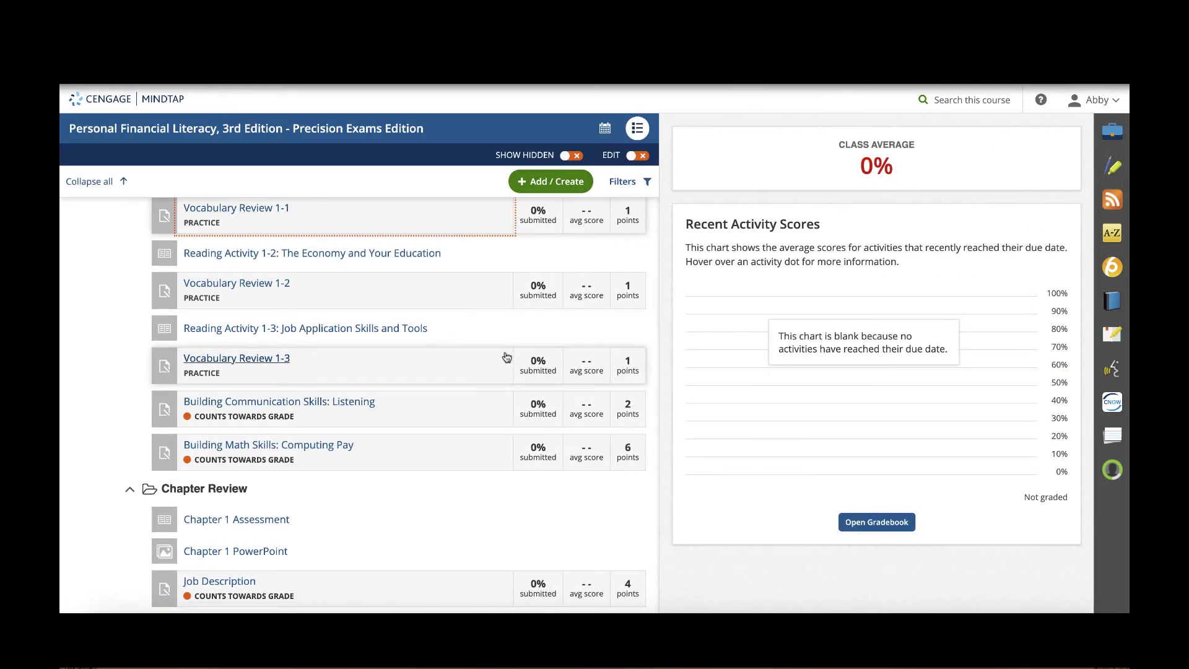
pyautogui.scroll(2, 513, 348)
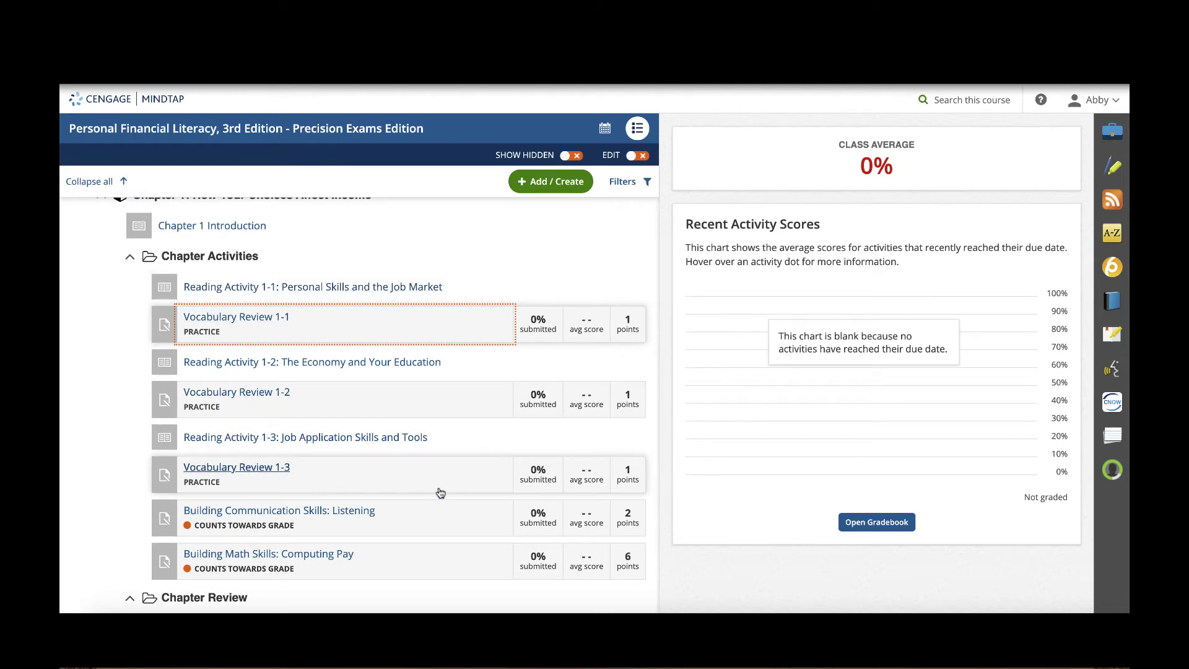
pyautogui.scroll(-2, 441, 493)
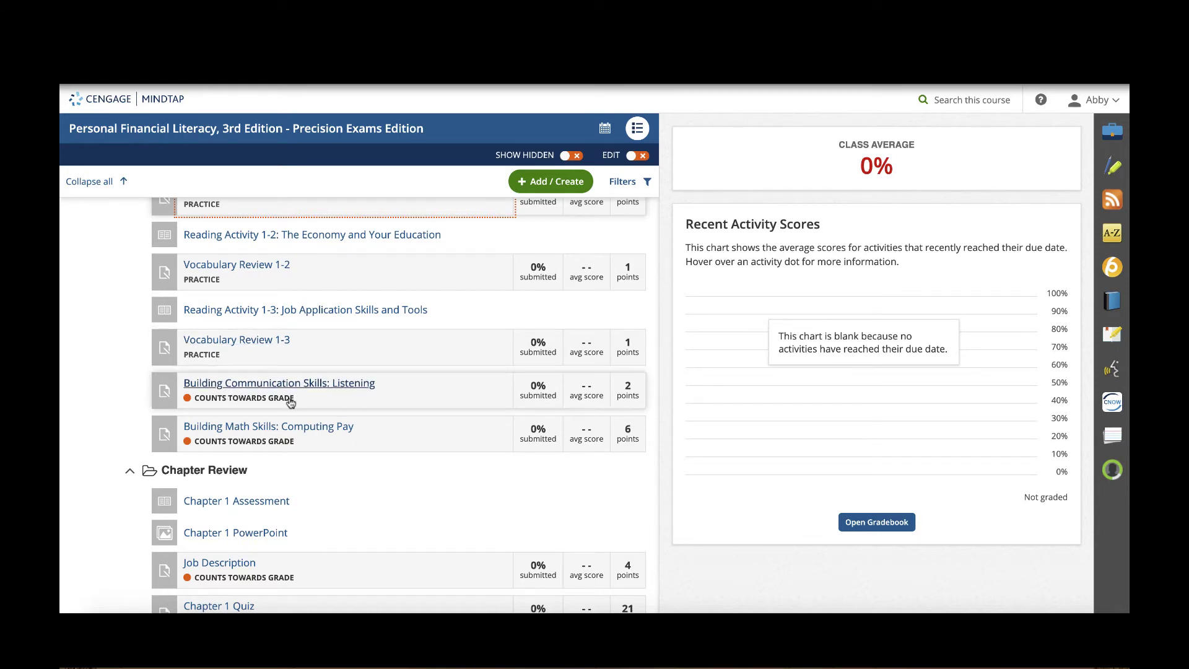
pyautogui.click(304, 384)
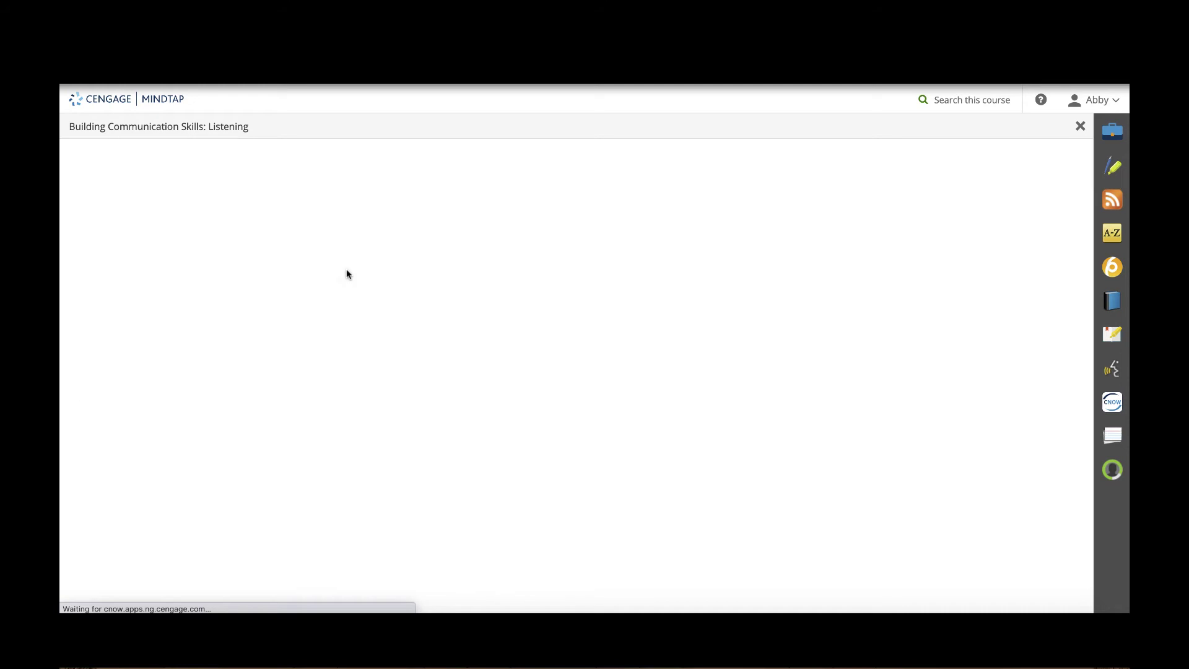
pyautogui.click(137, 224)
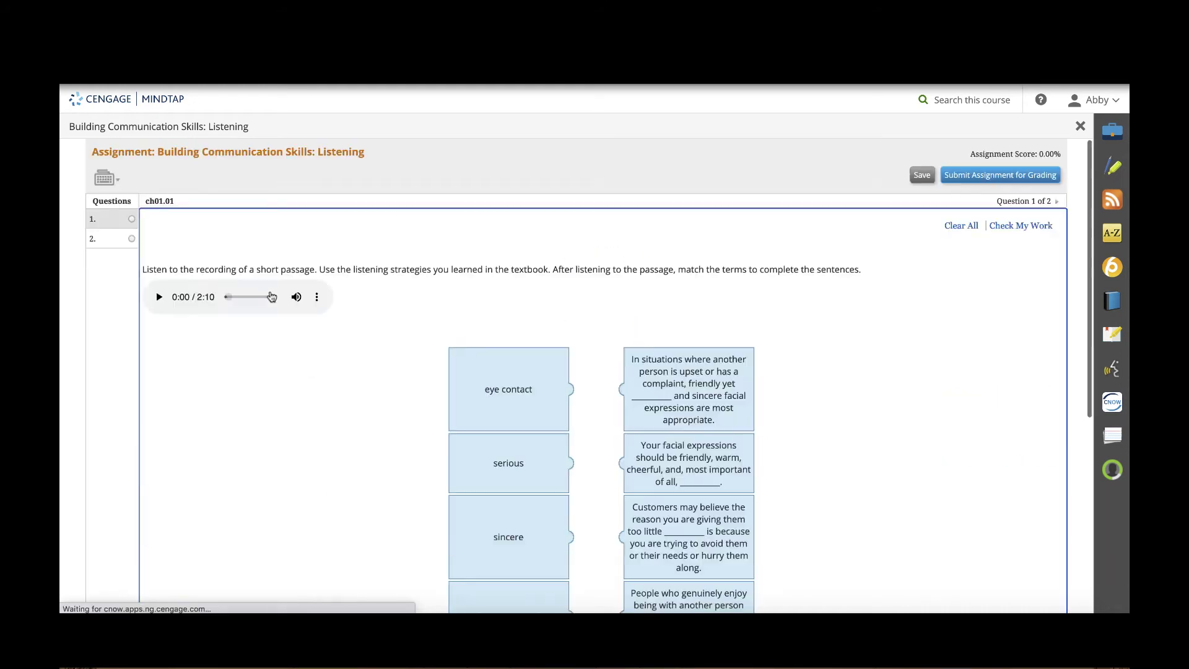
pyautogui.click(159, 299)
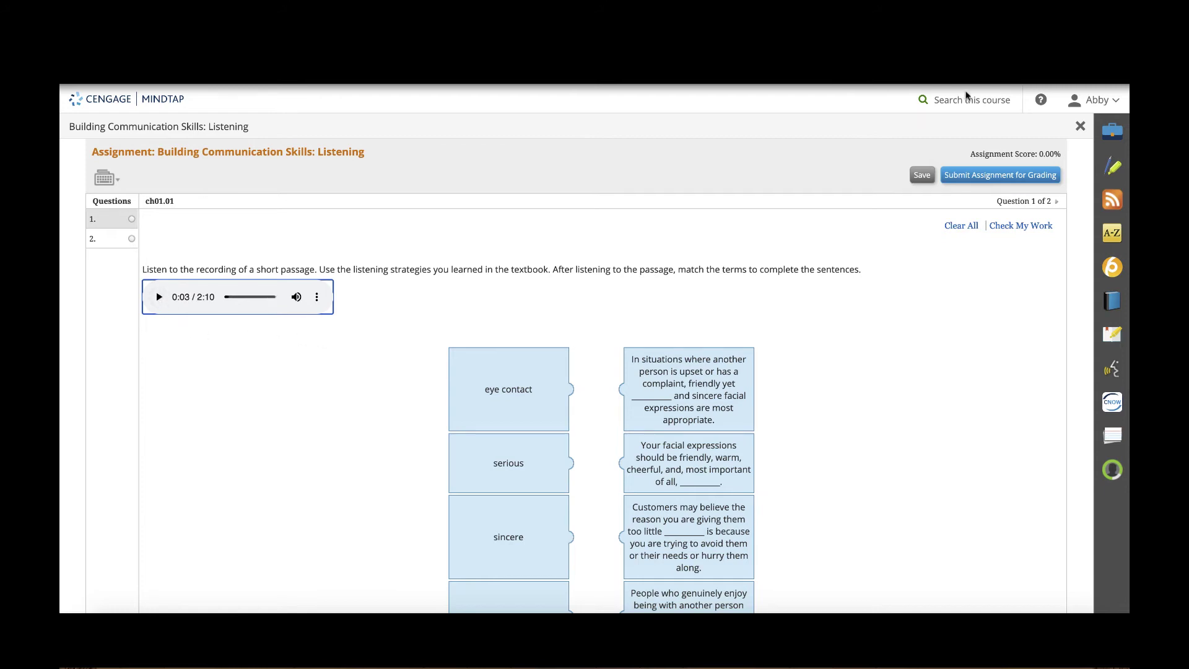
pyautogui.scroll(-3, 529, 403)
pyautogui.click(528, 384)
pyautogui.click(682, 422)
pyautogui.scroll(2, 434, 341)
pyautogui.click(315, 297)
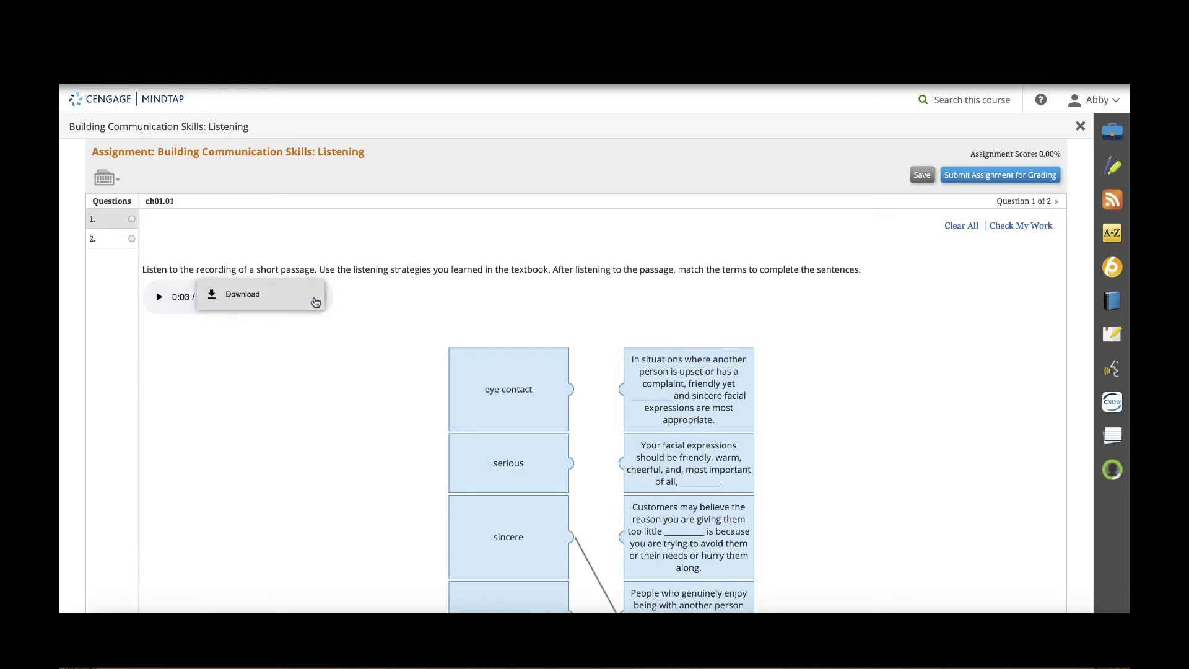
pyautogui.click(393, 308)
pyautogui.scroll(-5, 357, 364)
pyautogui.scroll(5, 358, 365)
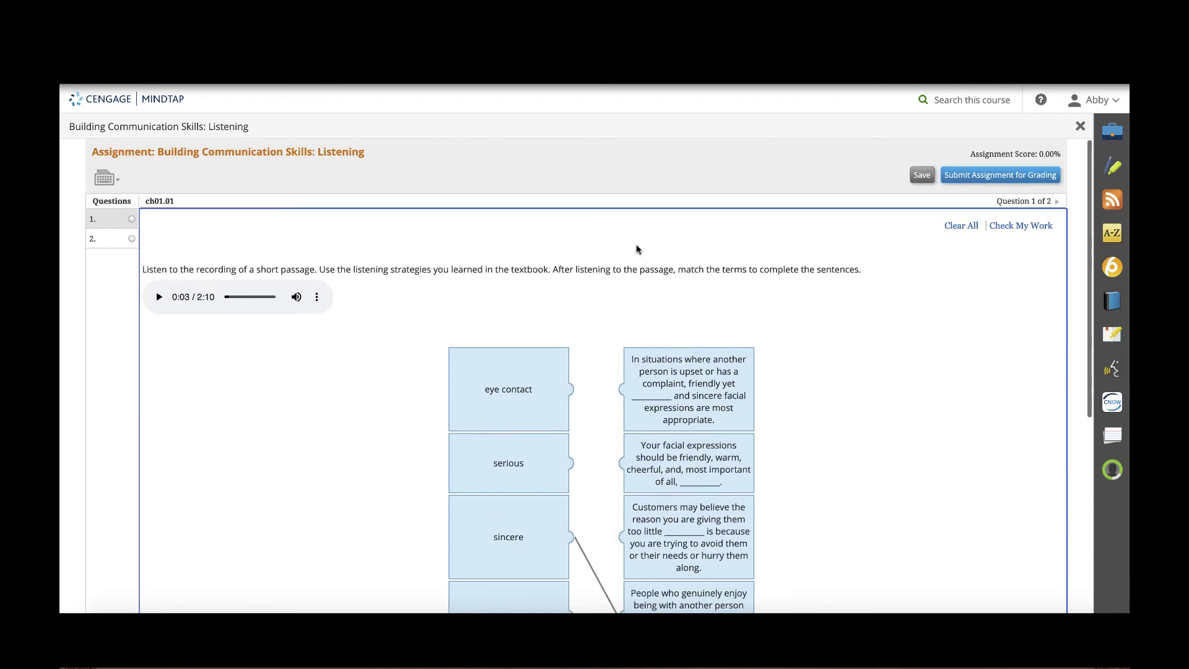
pyautogui.click(1080, 128)
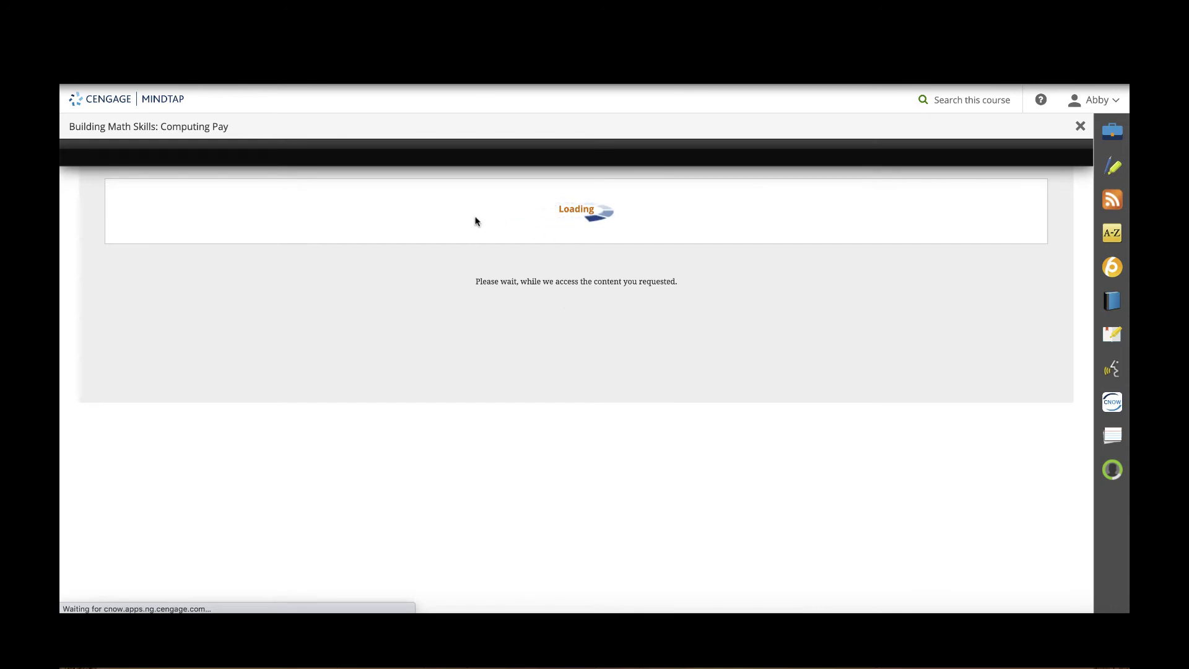
# Step: Start Computing Pay and check question 1, revealing the $8.75 × 32 = $280.00 sample solution
pyautogui.click(142, 230)
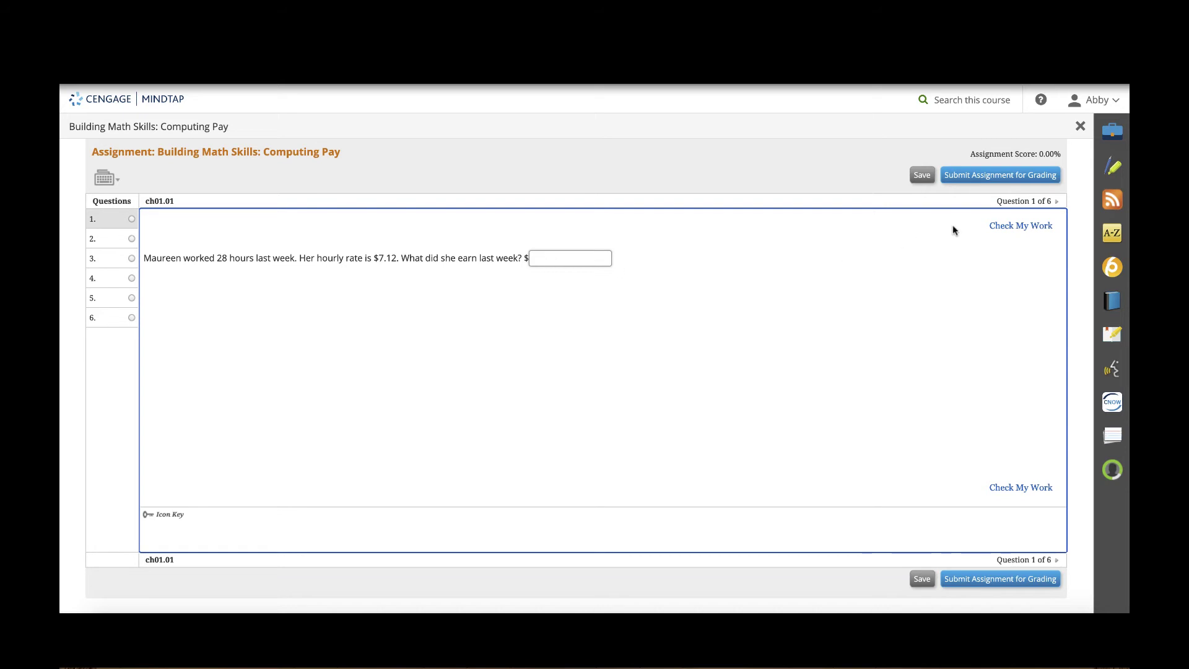
pyautogui.click(1010, 227)
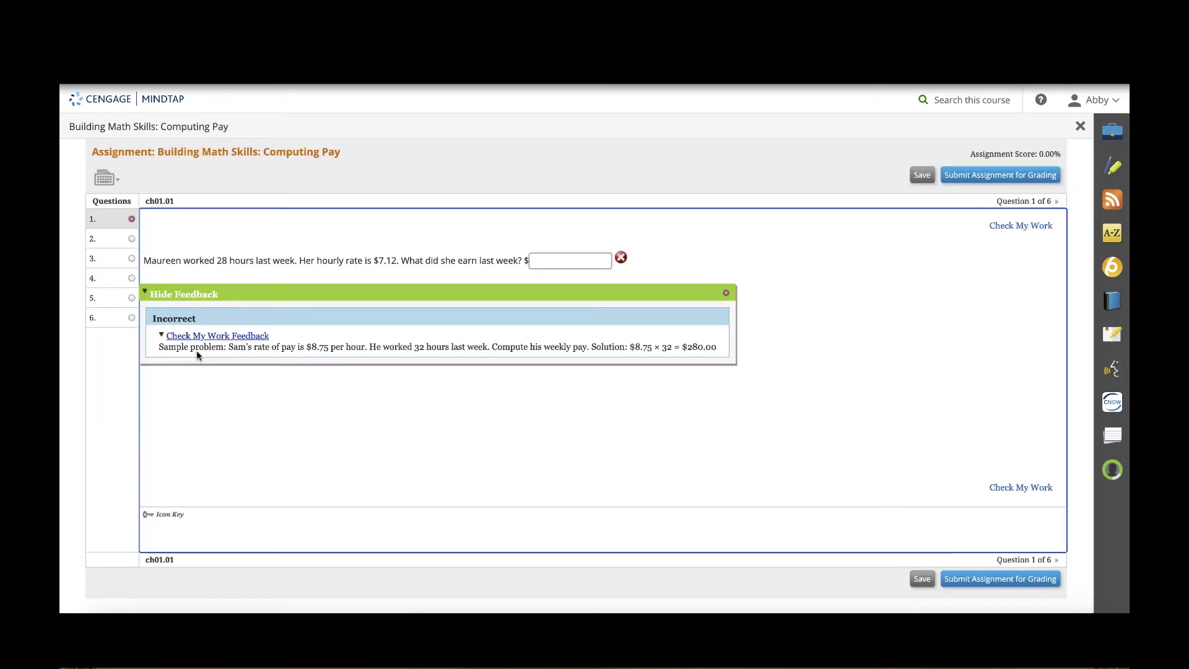
pyautogui.moveTo(159, 347); pyautogui.dragTo(728, 350)
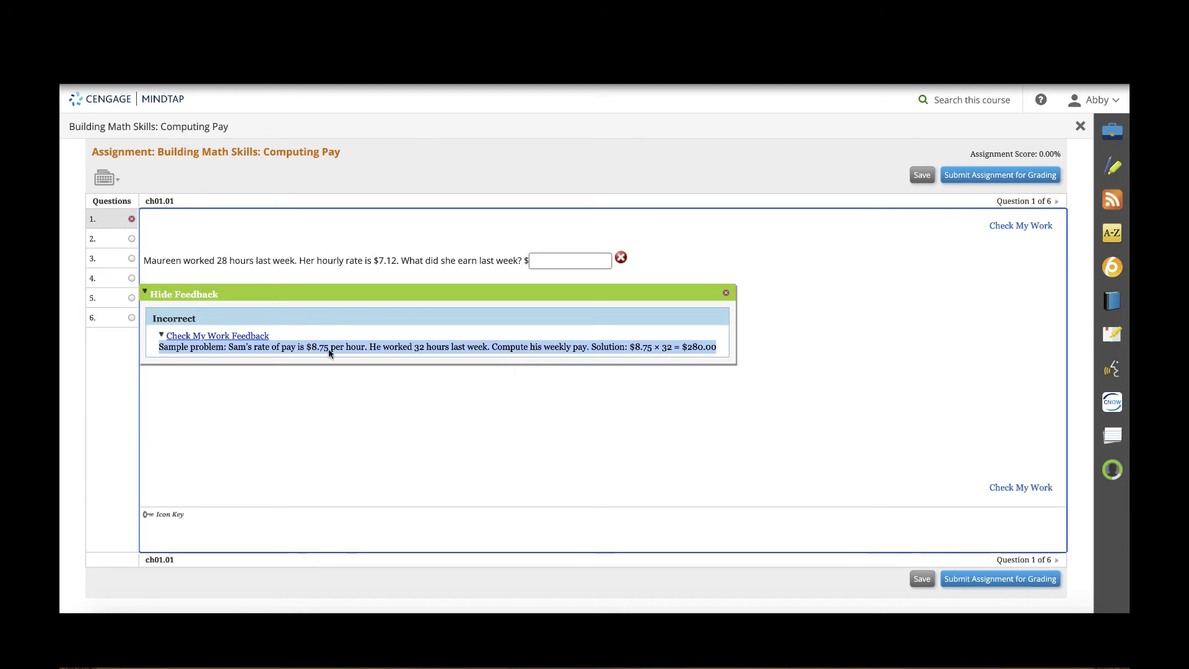
pyautogui.click(815, 376)
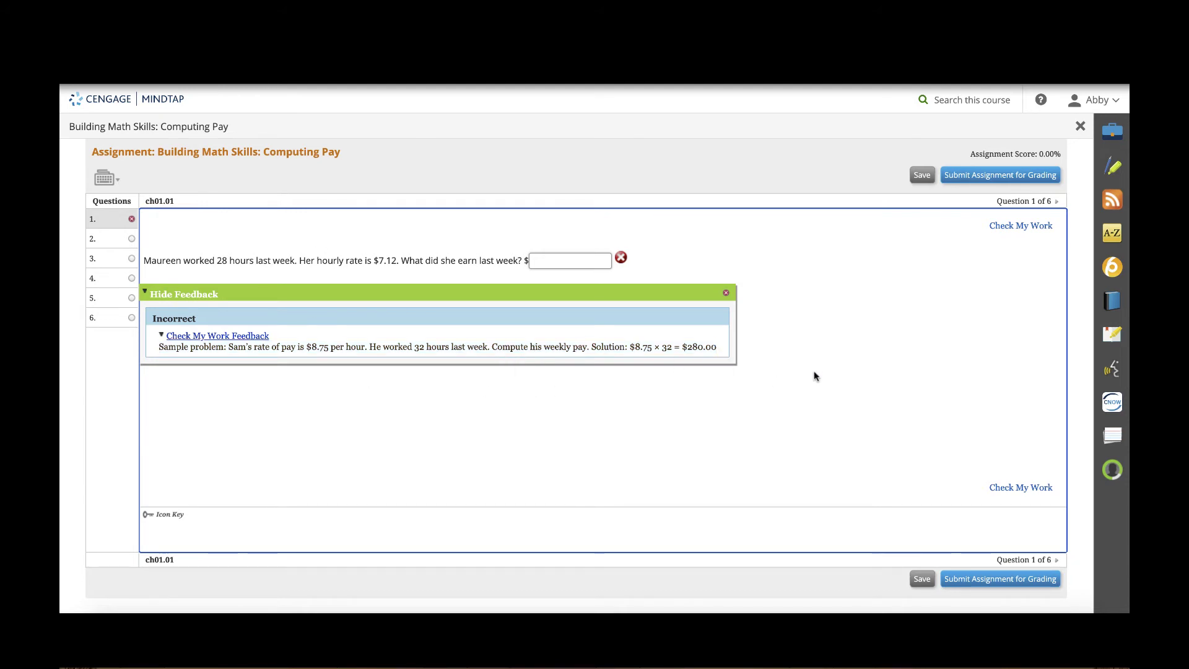
# Step: Close Computing Pay, collapse Chapter Activities, and open the Chapter 1 Assessment reading
pyautogui.click(1080, 126)
pyautogui.scroll(5, 148, 372)
pyautogui.click(129, 351)
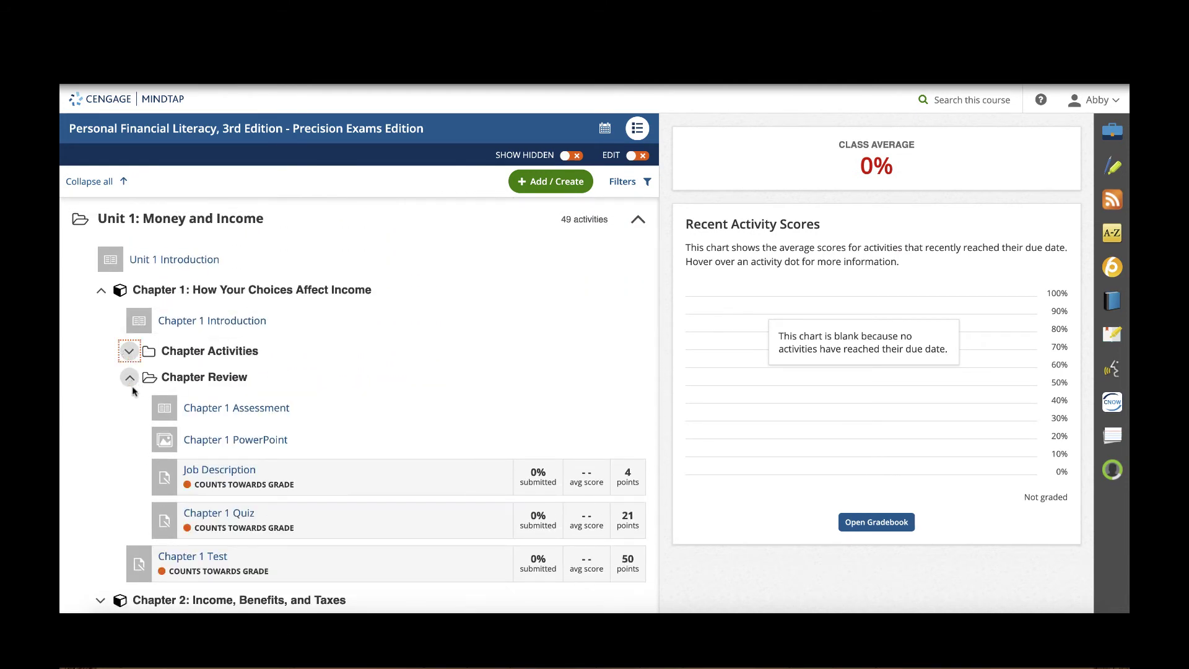
pyautogui.scroll(-1, 266, 424)
pyautogui.click(234, 356)
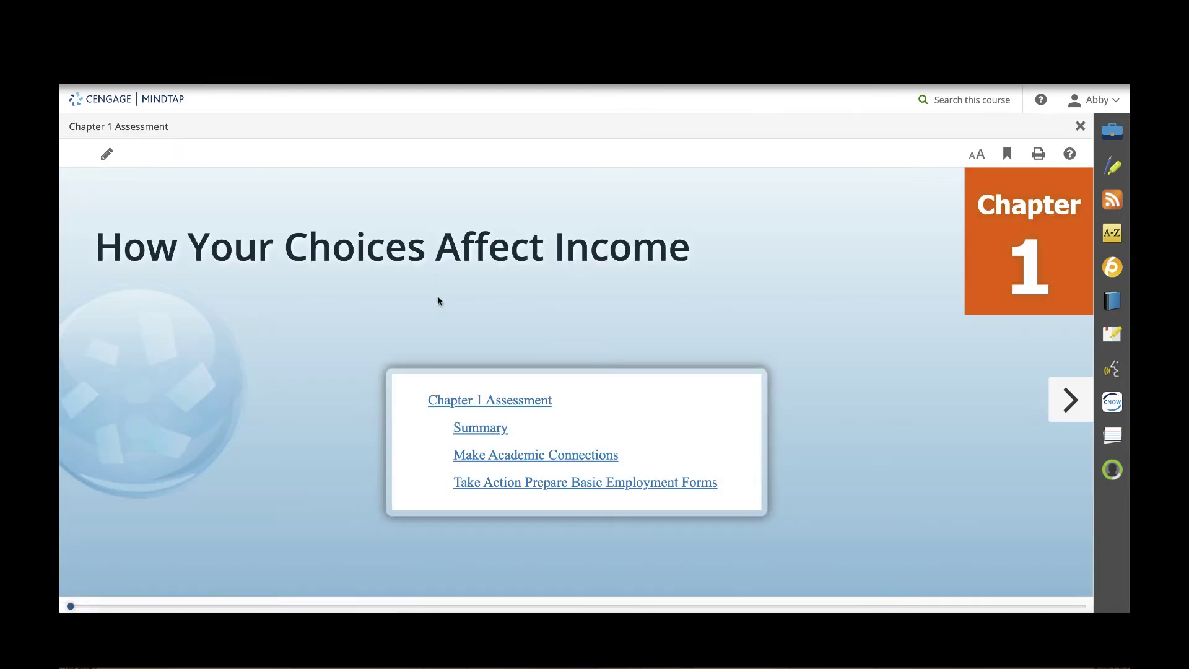
# Step: Page from the summary through Make Academic Connections to the Take Action section
pyautogui.click(536, 402)
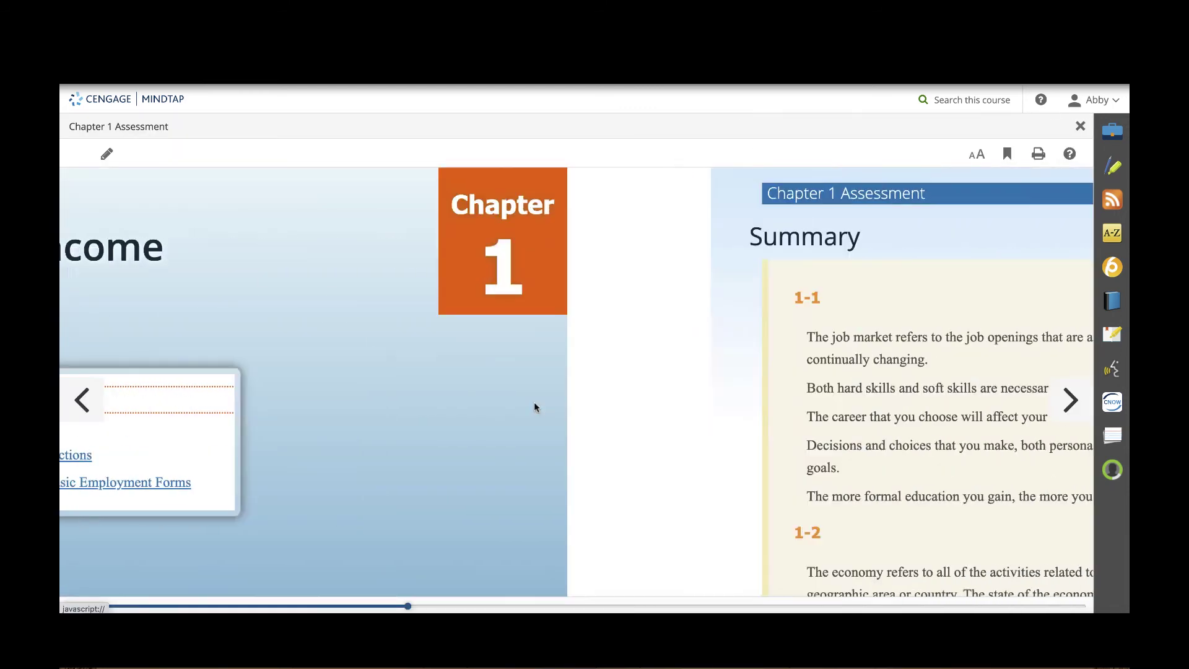
pyautogui.scroll(-10, 1001, 423)
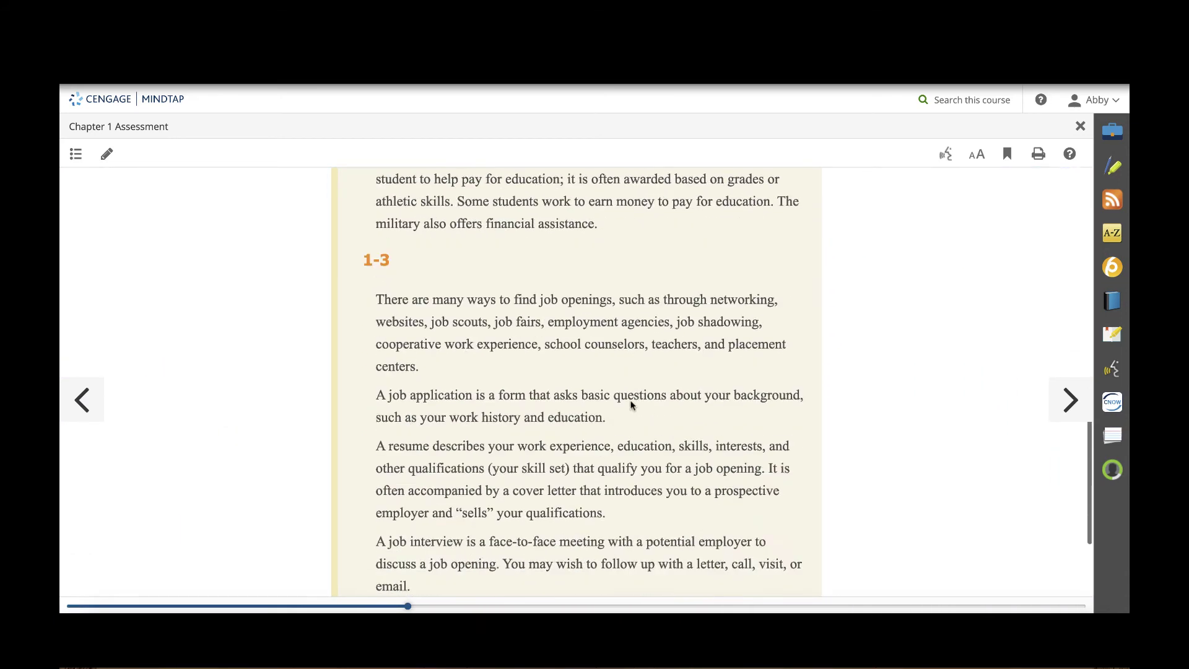
pyautogui.click(1071, 399)
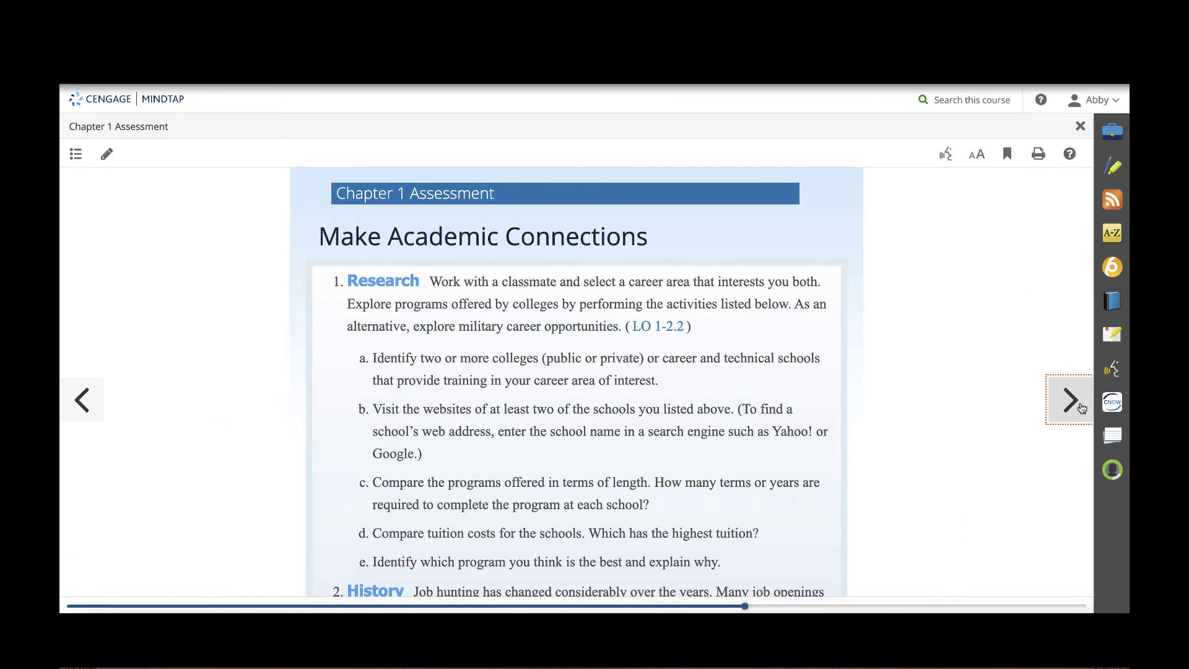
pyautogui.scroll(-1, 441, 358)
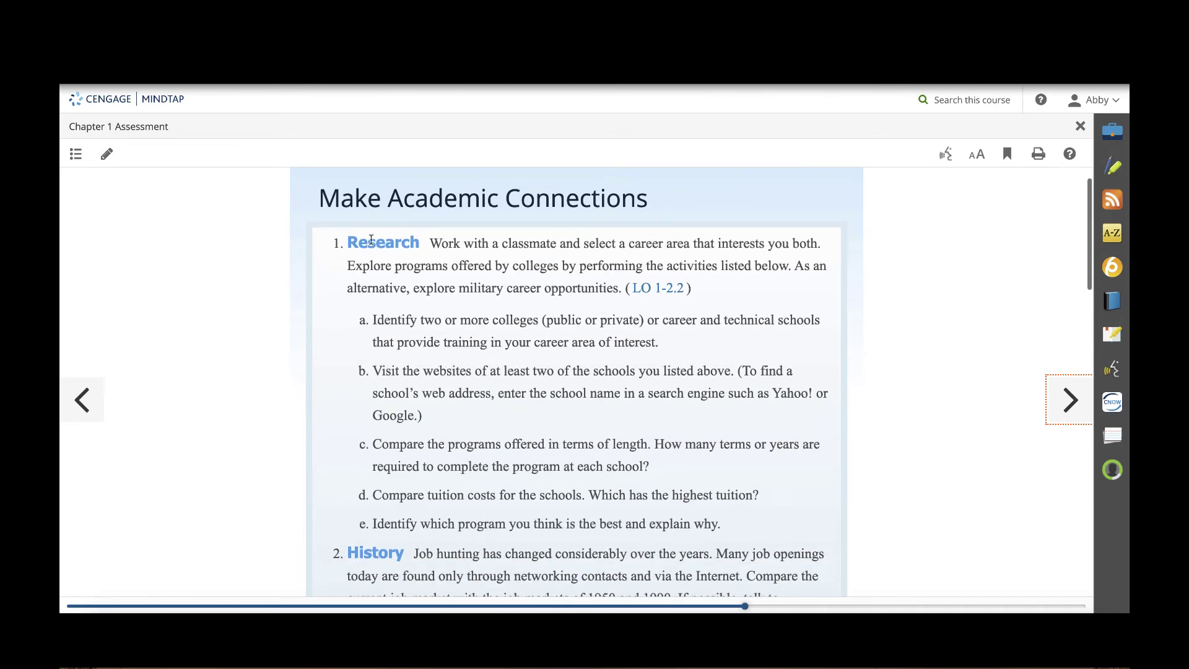
pyautogui.scroll(-7, 486, 379)
pyautogui.scroll(-8, 486, 380)
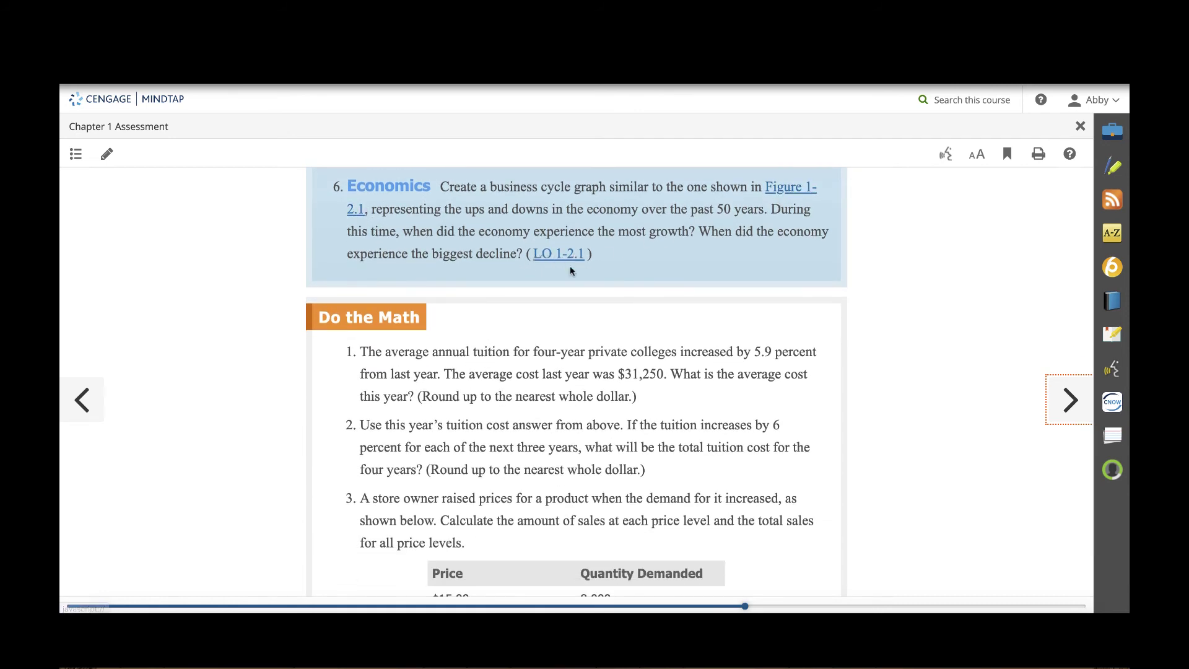
pyautogui.scroll(-3, 607, 368)
pyautogui.scroll(1, 607, 368)
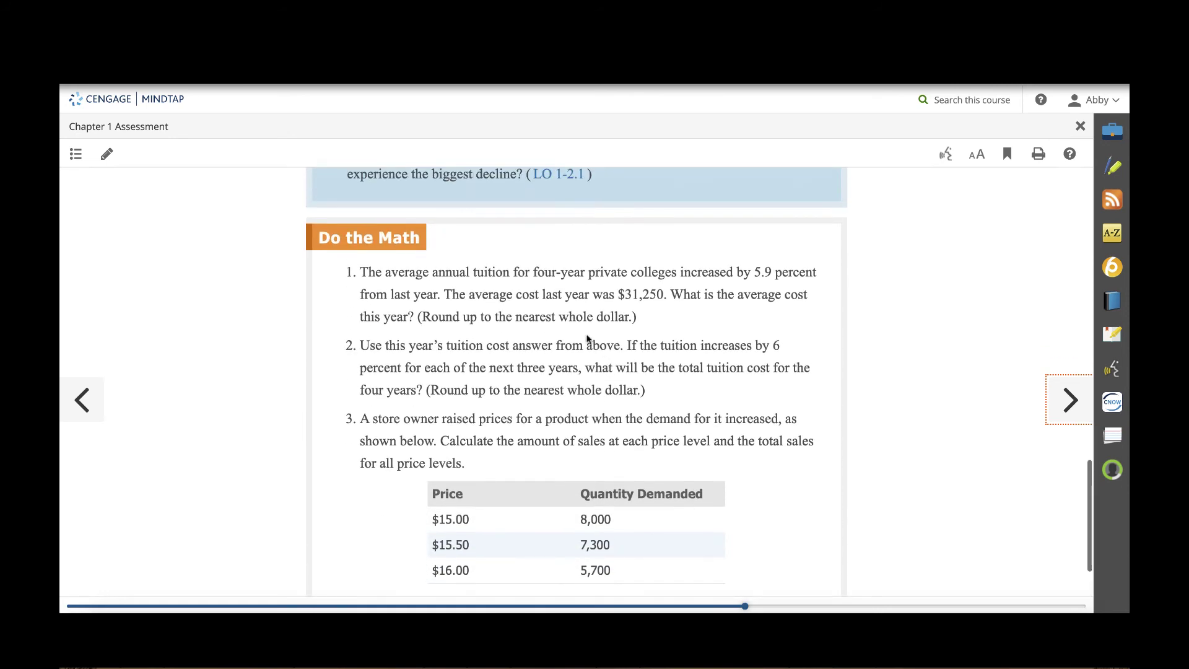
pyautogui.click(1070, 400)
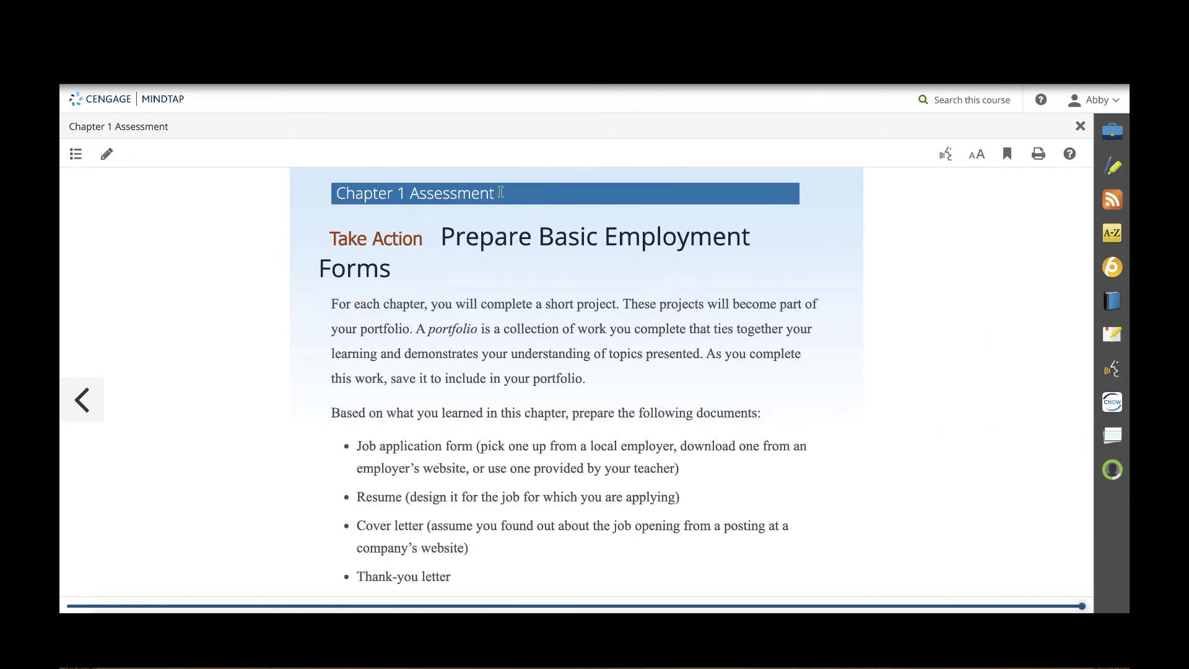
pyautogui.scroll(-1, 514, 347)
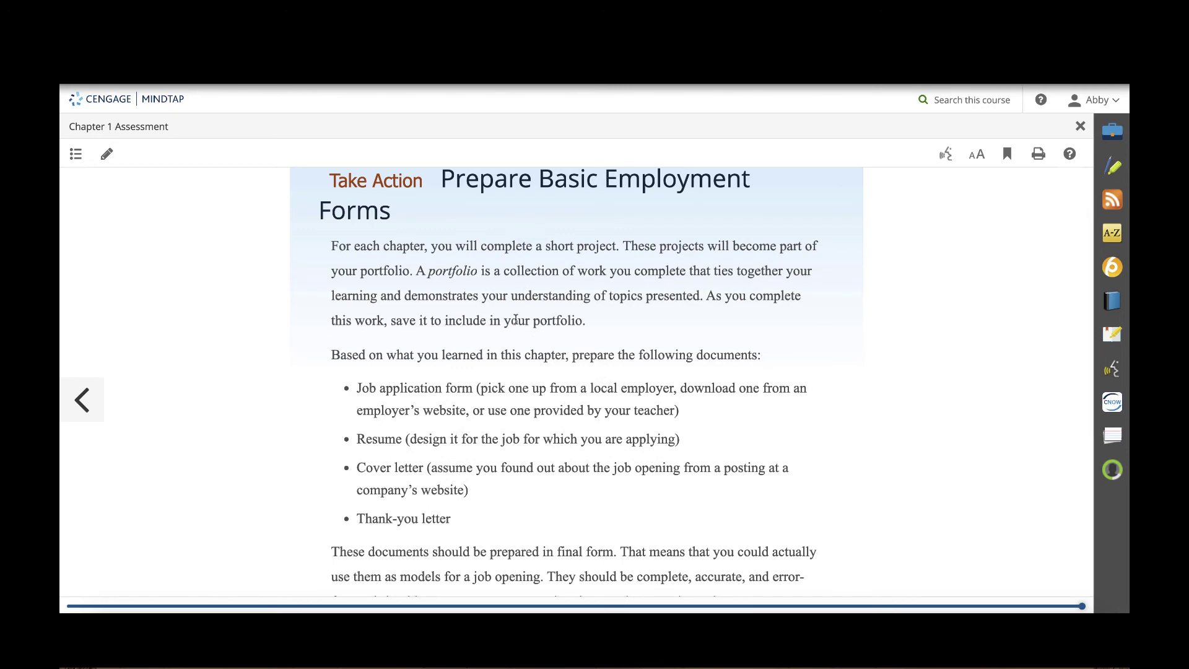
pyautogui.scroll(-5, 492, 214)
pyautogui.scroll(6, 1053, 260)
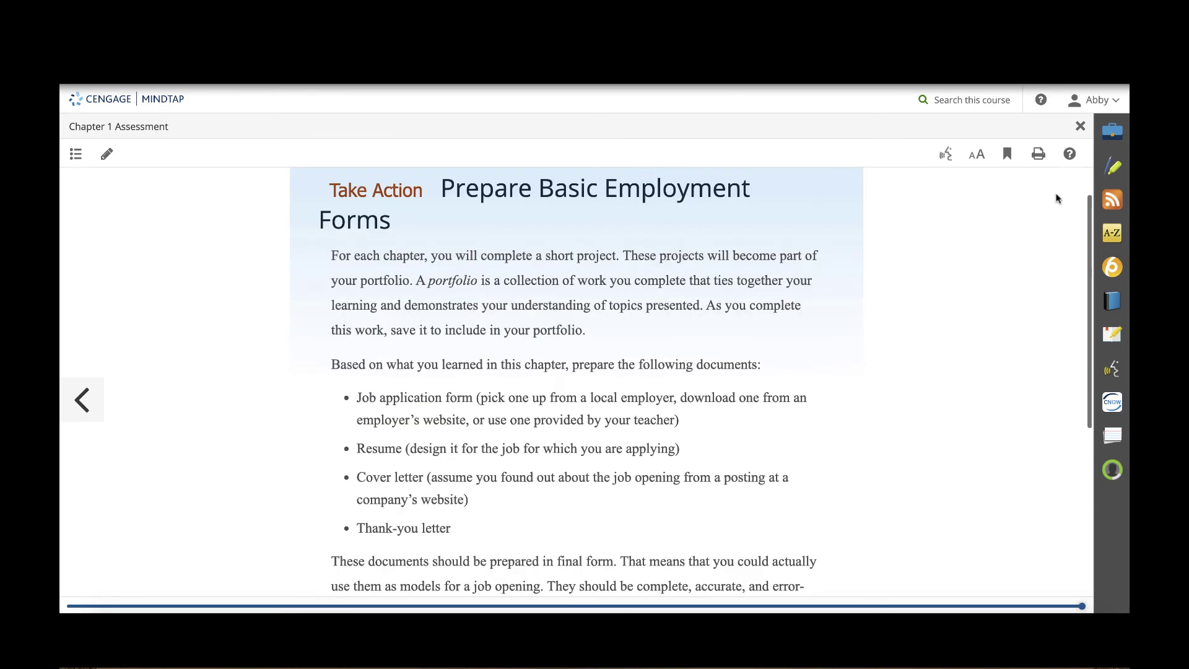
# Step: Close the Chapter 1 Assessment reading and start the Job Description assignment
pyautogui.click(1081, 126)
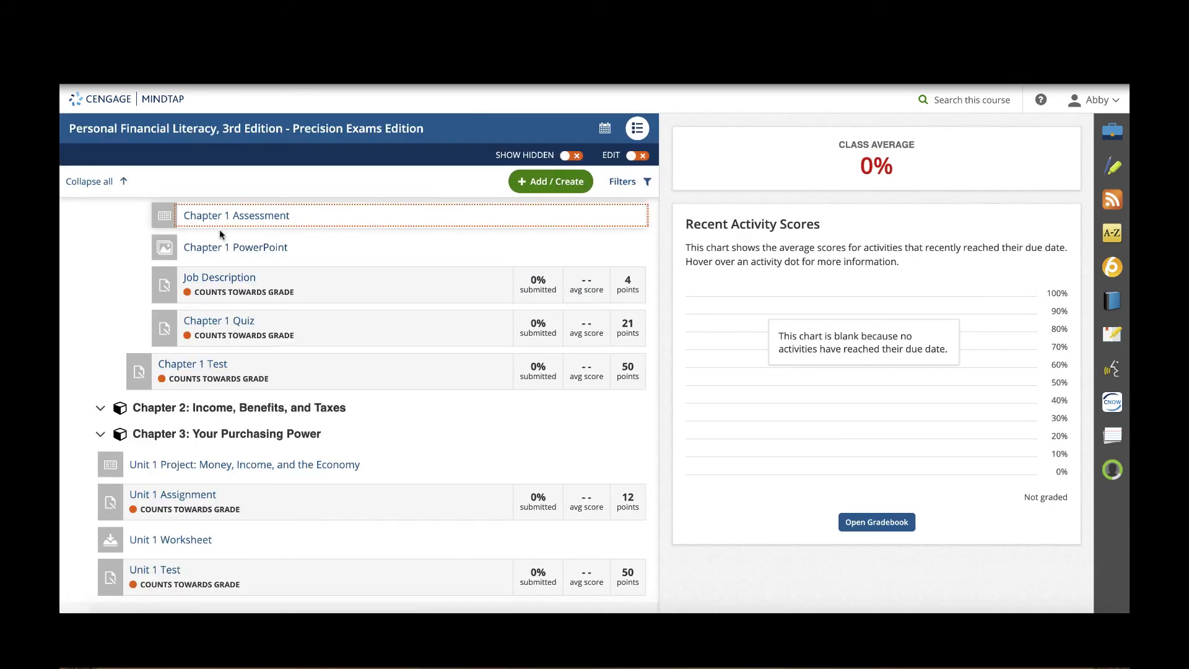
pyautogui.scroll(3, 191, 292)
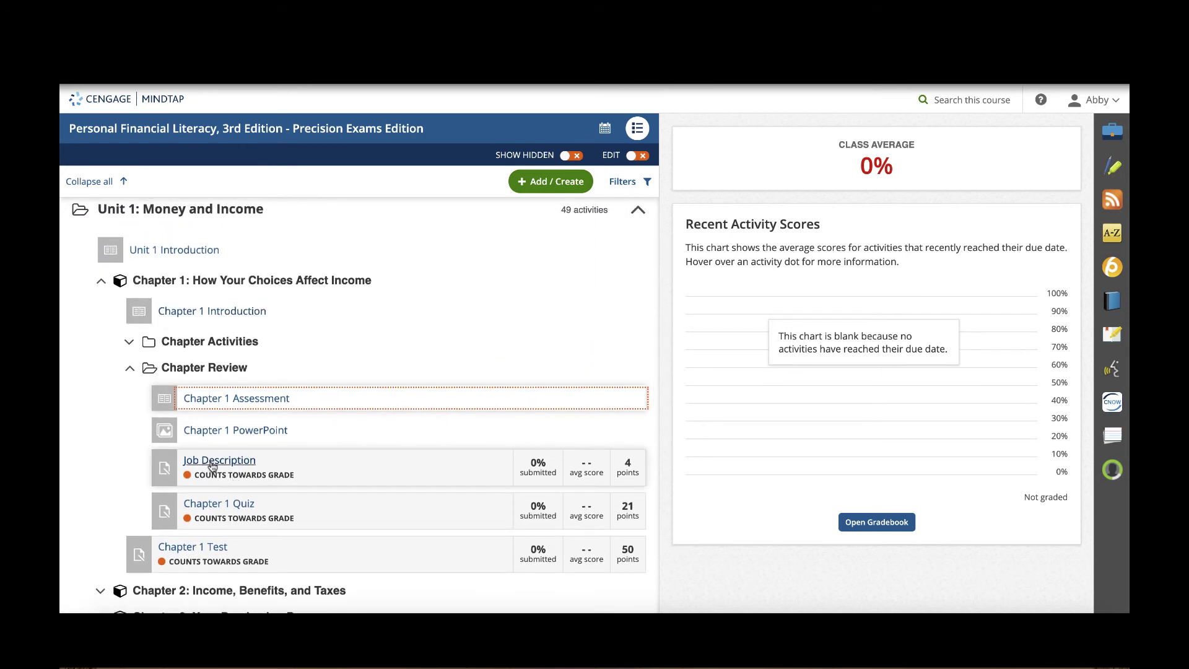
pyautogui.click(212, 464)
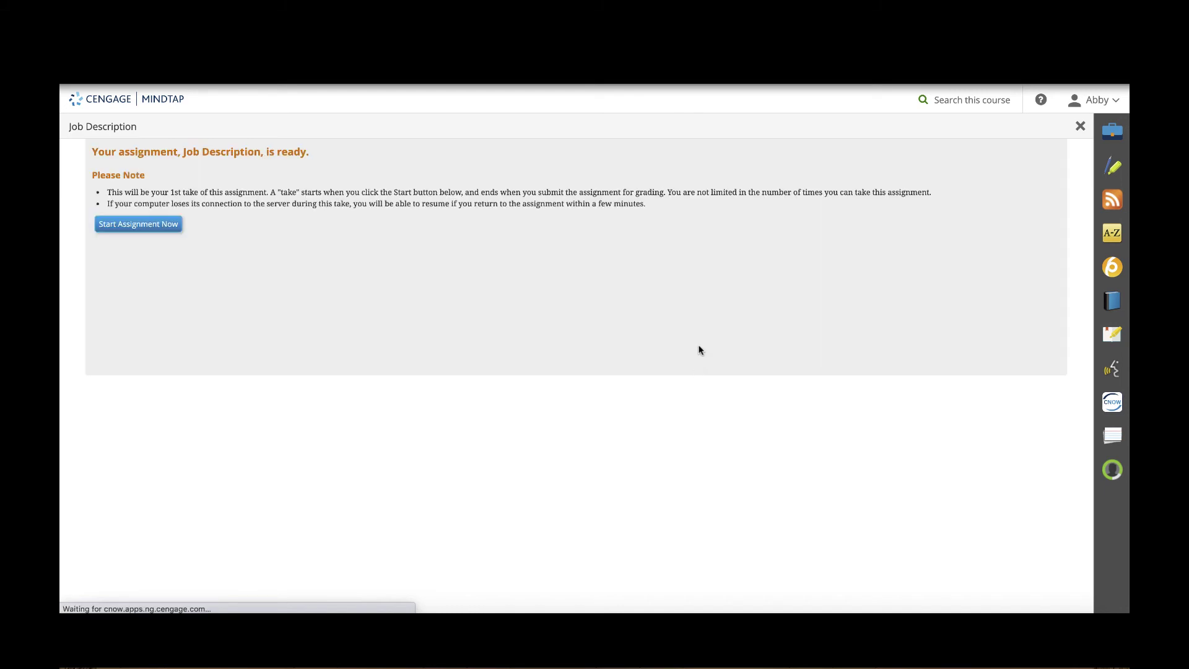
pyautogui.click(136, 224)
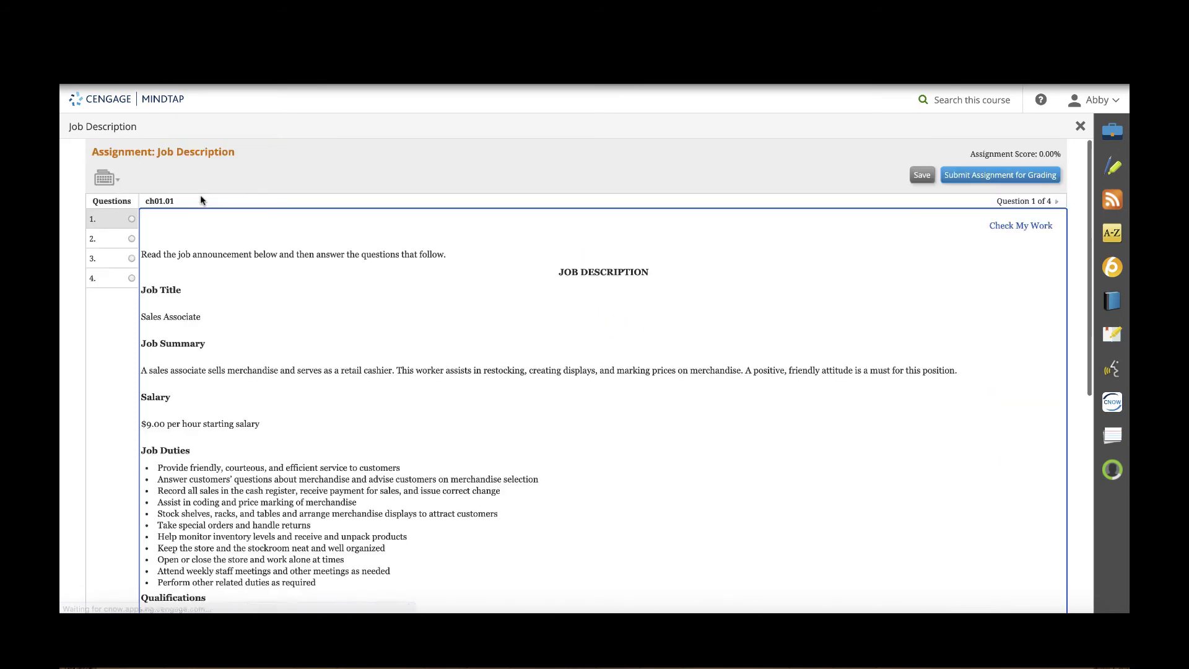
# Step: Look over question 1, jump to question 2 of 4, then close the assignment
pyautogui.scroll(-1, 295, 323)
pyautogui.scroll(-7, 294, 323)
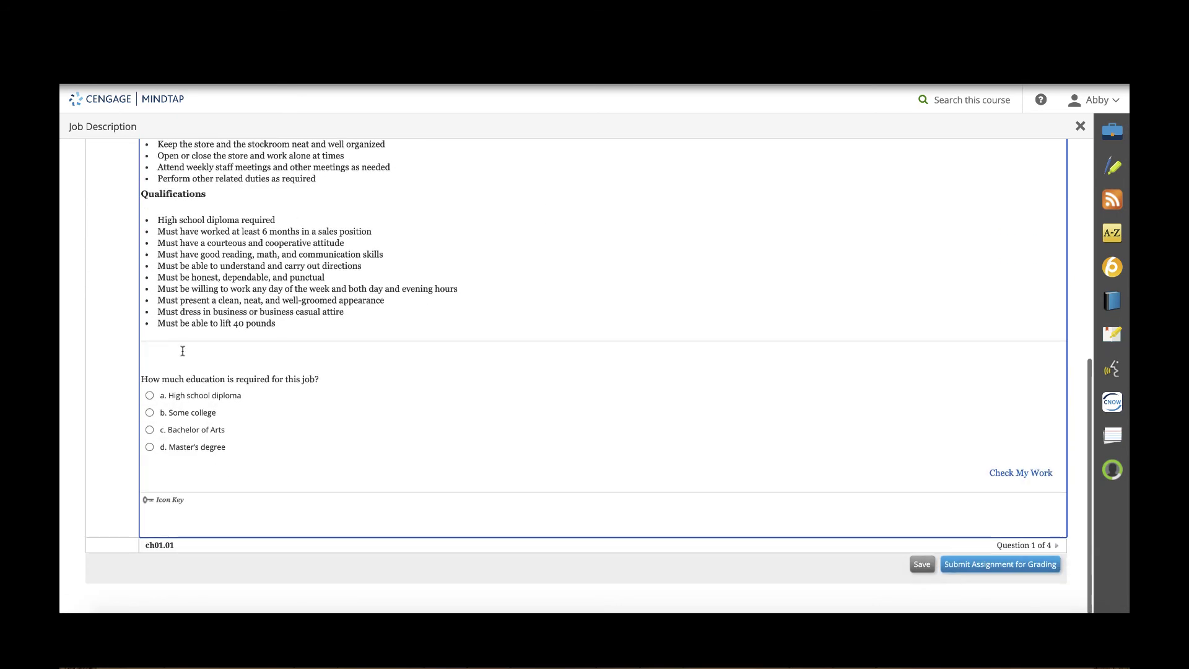
pyautogui.scroll(5, 276, 392)
pyautogui.scroll(3, 263, 400)
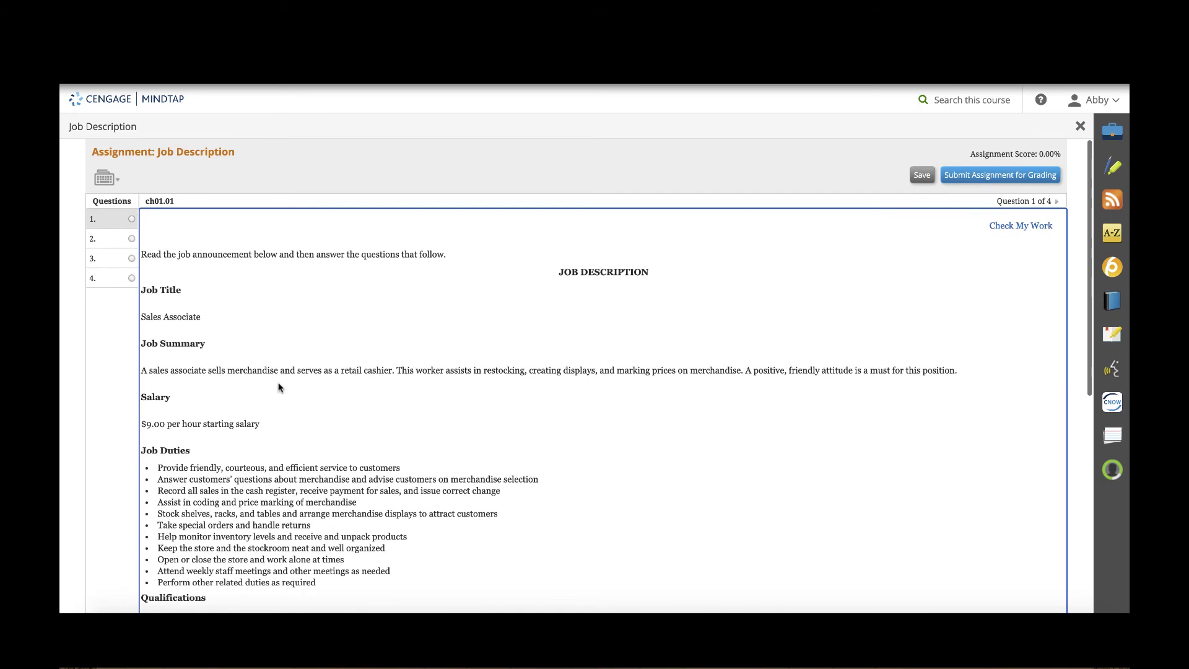
pyautogui.click(94, 240)
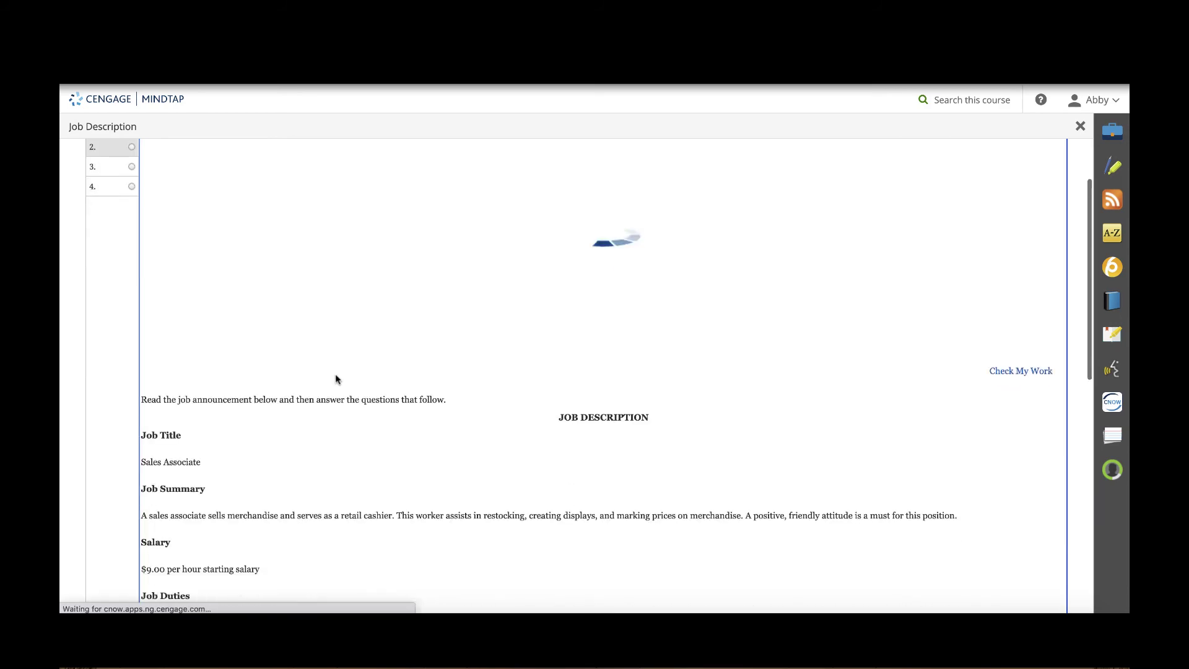
pyautogui.scroll(2, 685, 314)
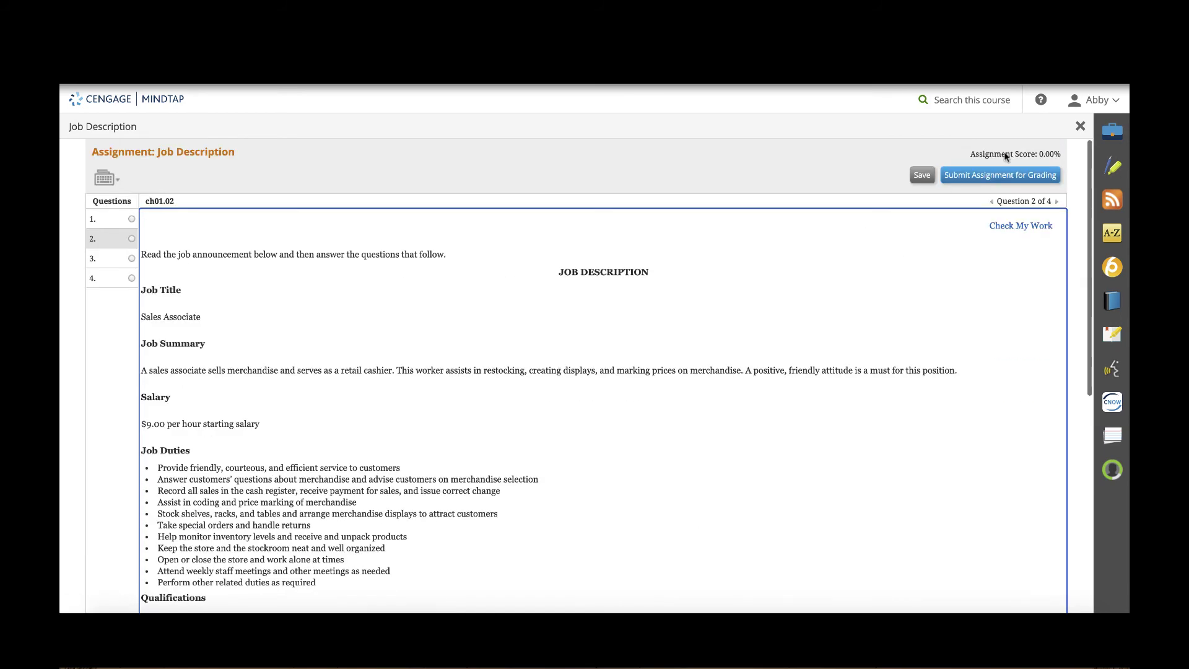
pyautogui.click(1080, 126)
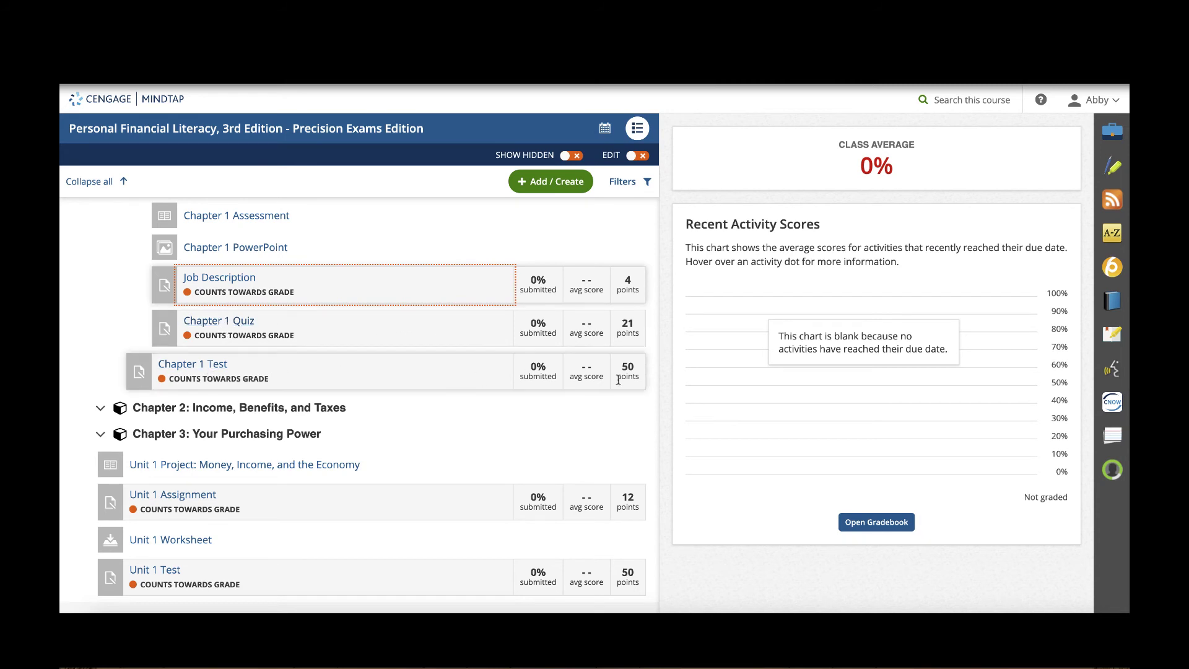
# Step: Switch the course outline to EDIT mode and open the Chapter 1 Test for editing
pyautogui.scroll(3, 224, 369)
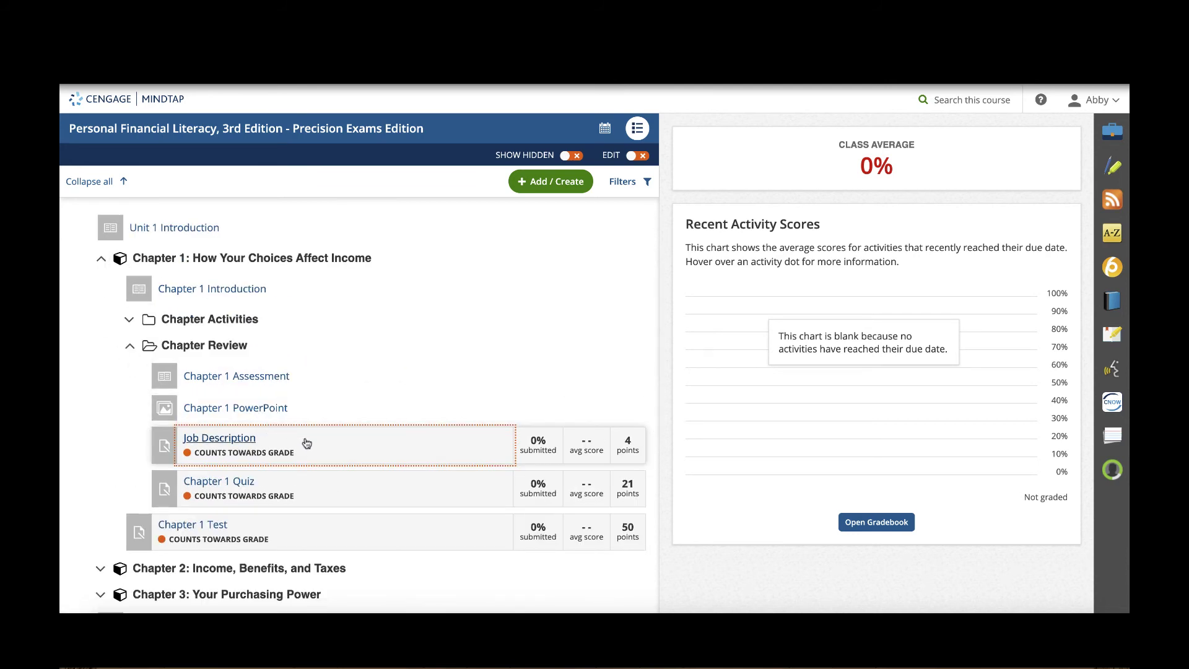
pyautogui.scroll(-2, 303, 439)
pyautogui.scroll(3, 305, 440)
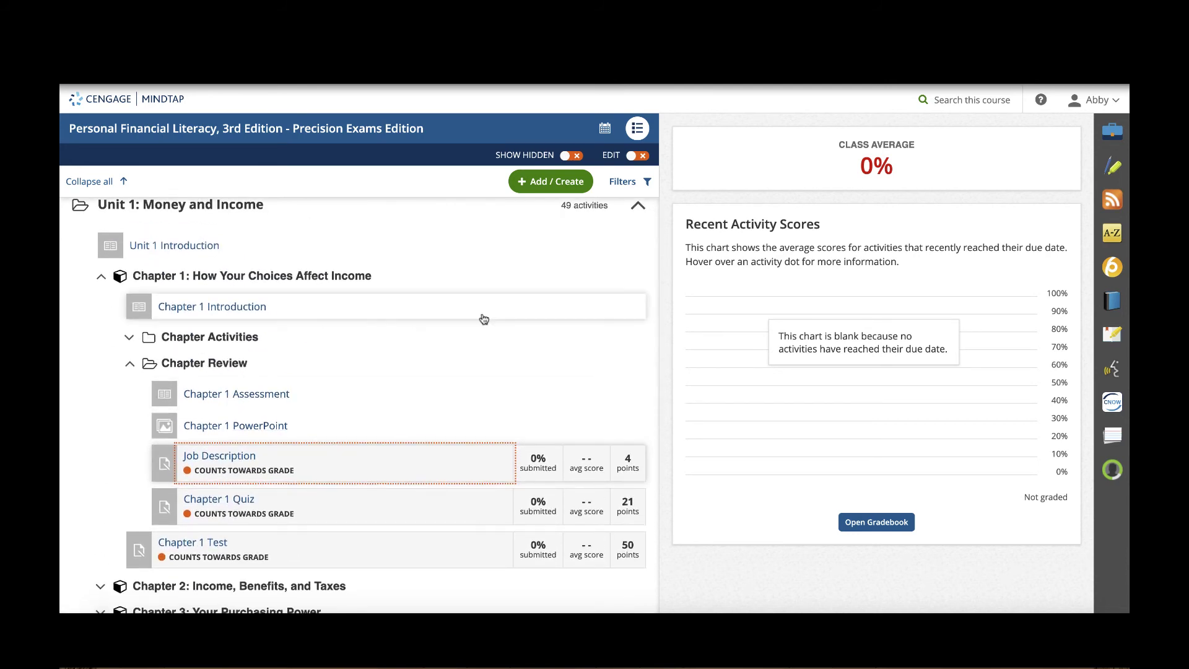
pyautogui.click(631, 158)
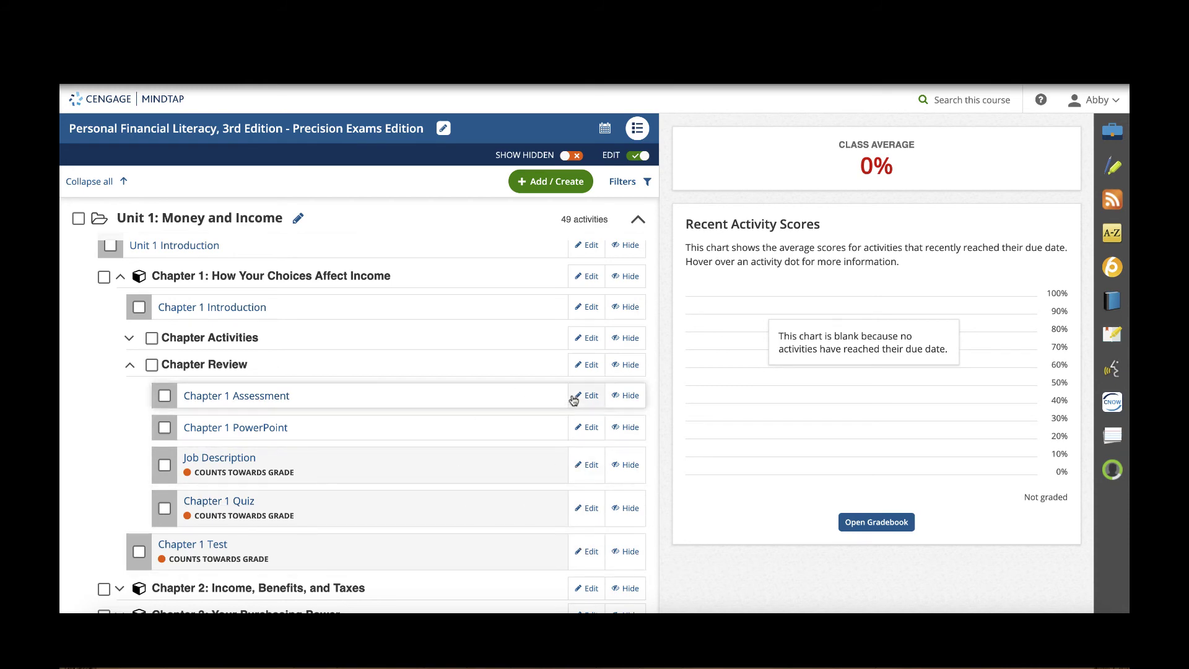
pyautogui.click(591, 552)
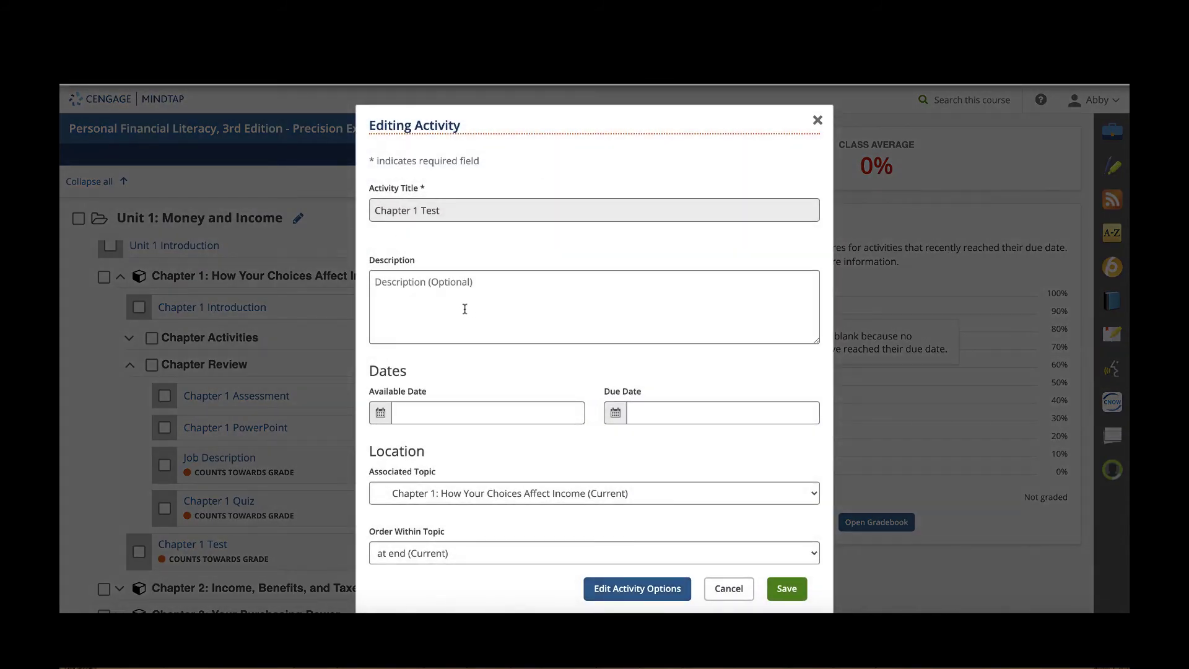
# Step: Inspect the Available Date calendar and minutes list, closing it without setting a date
pyautogui.click(451, 298)
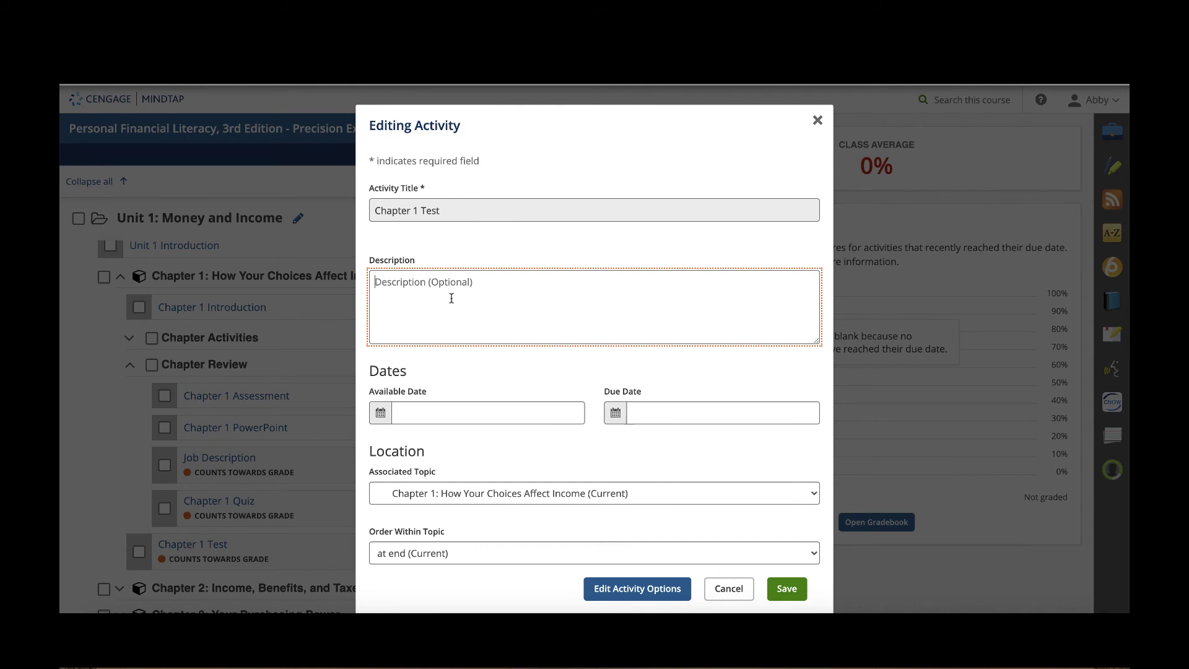
pyautogui.click(382, 413)
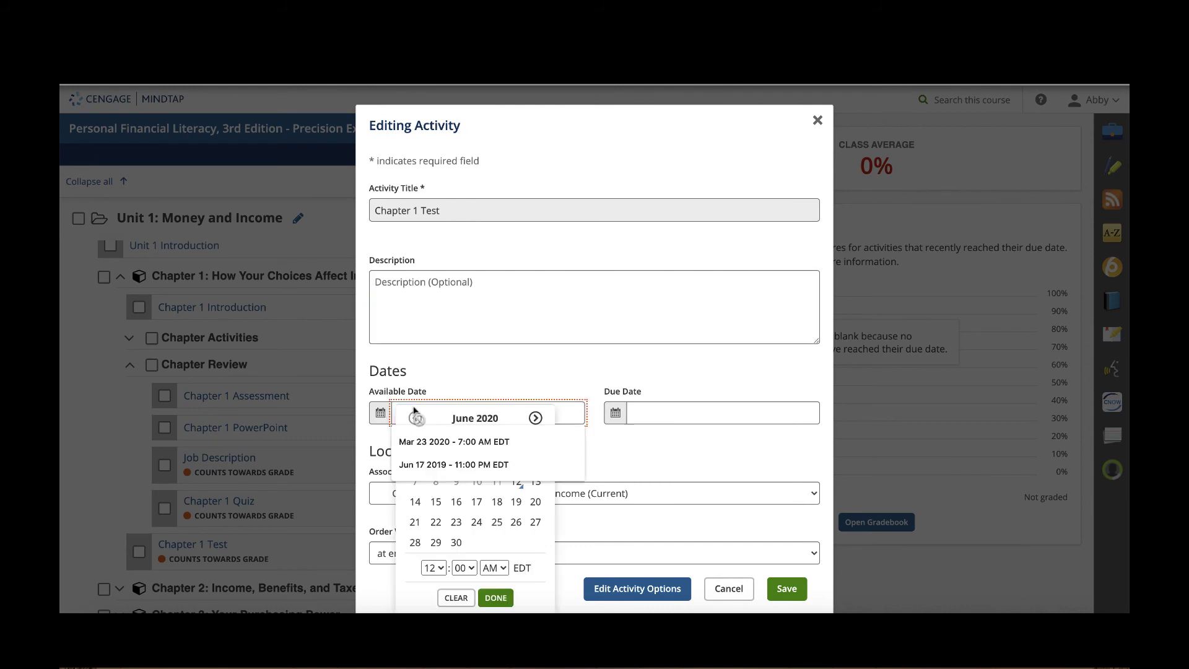
pyautogui.click(531, 476)
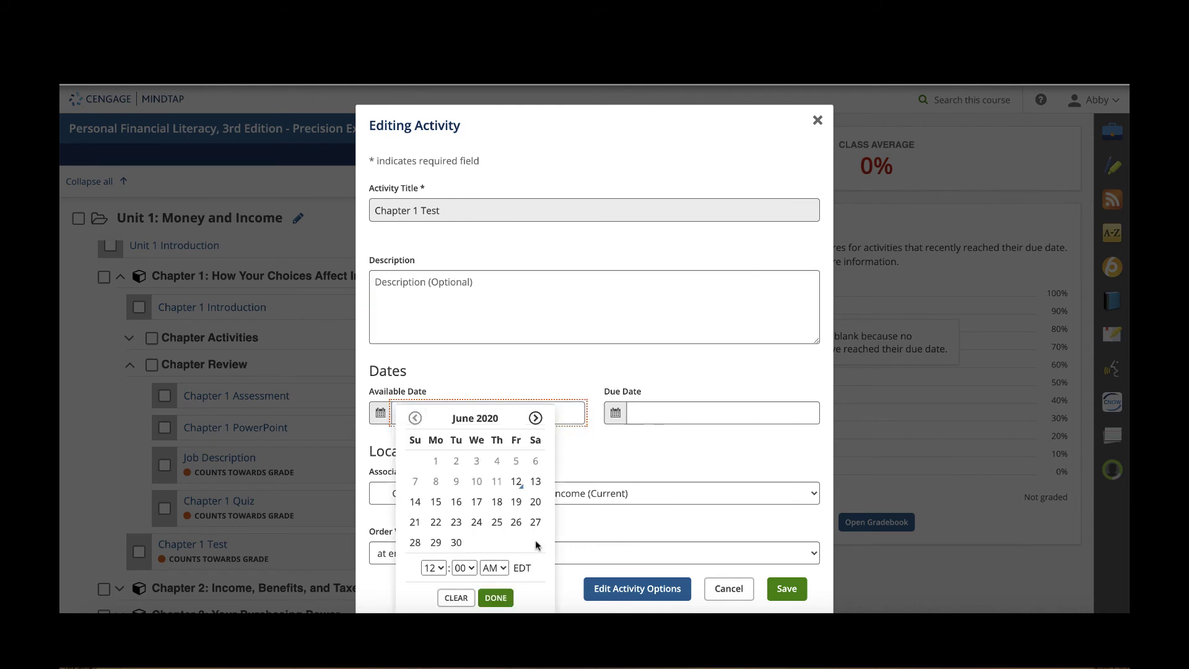
pyautogui.click(475, 570)
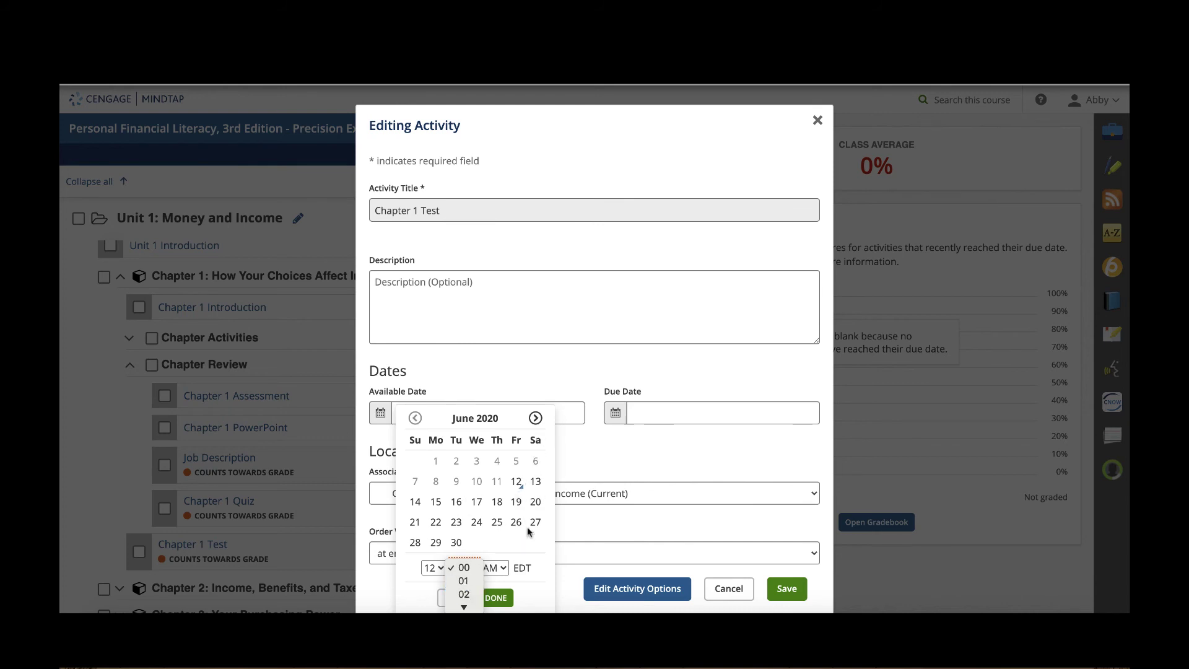
pyautogui.click(641, 459)
pyautogui.click(613, 431)
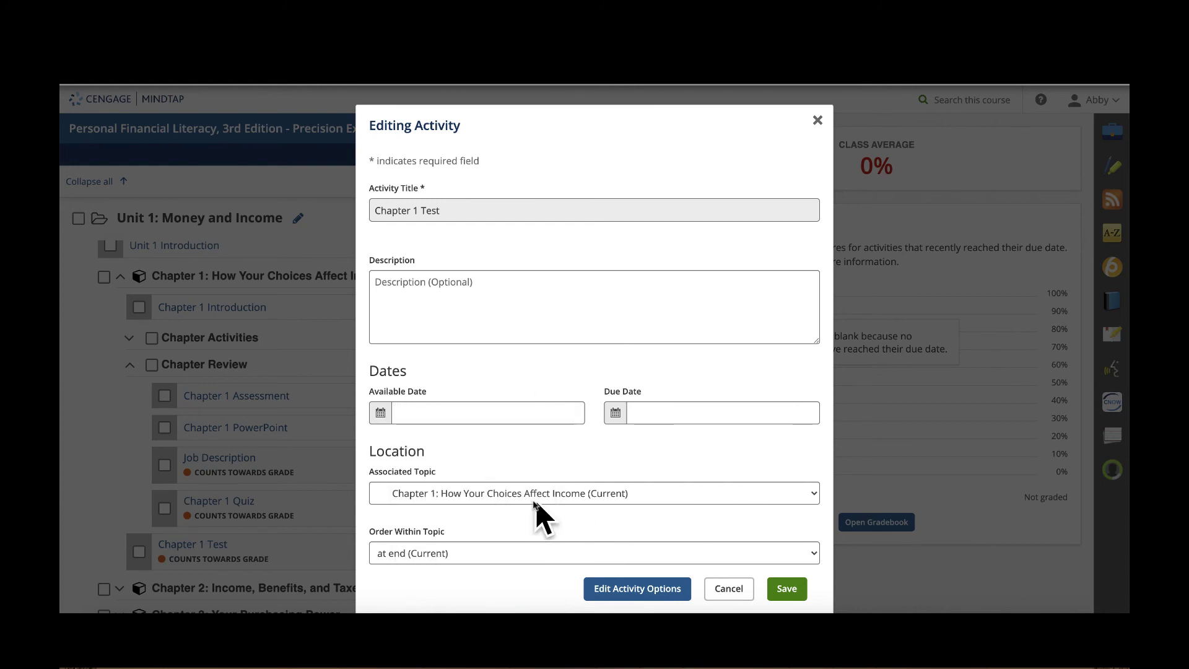
pyautogui.scroll(-1, 627, 507)
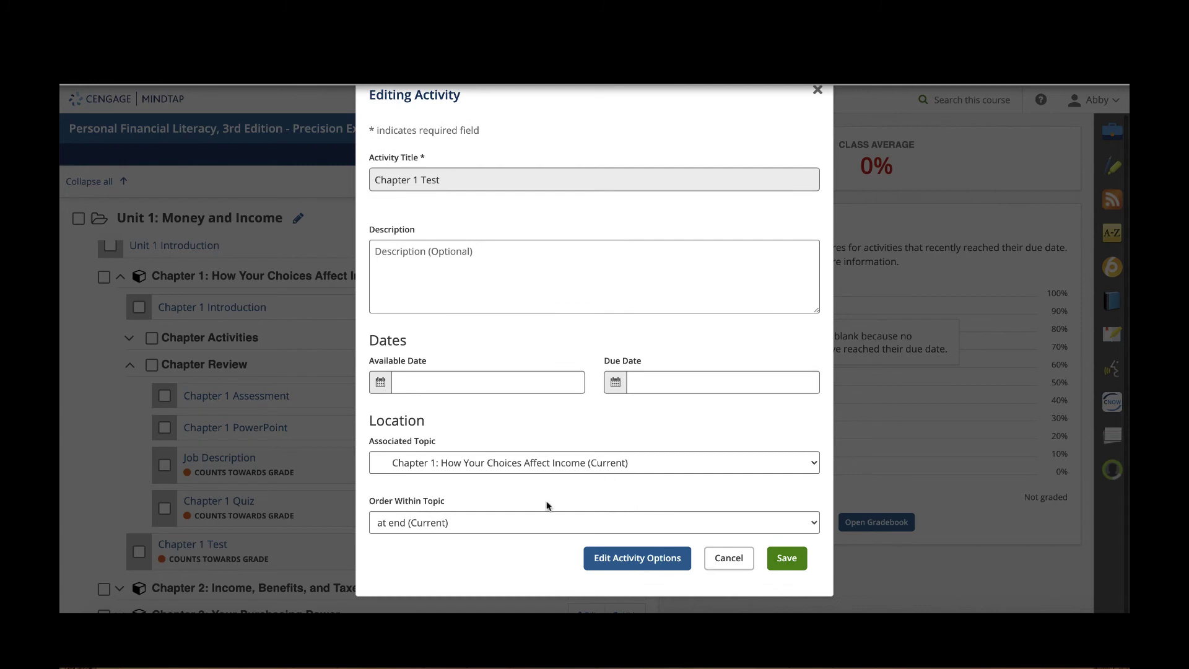
pyautogui.click(644, 564)
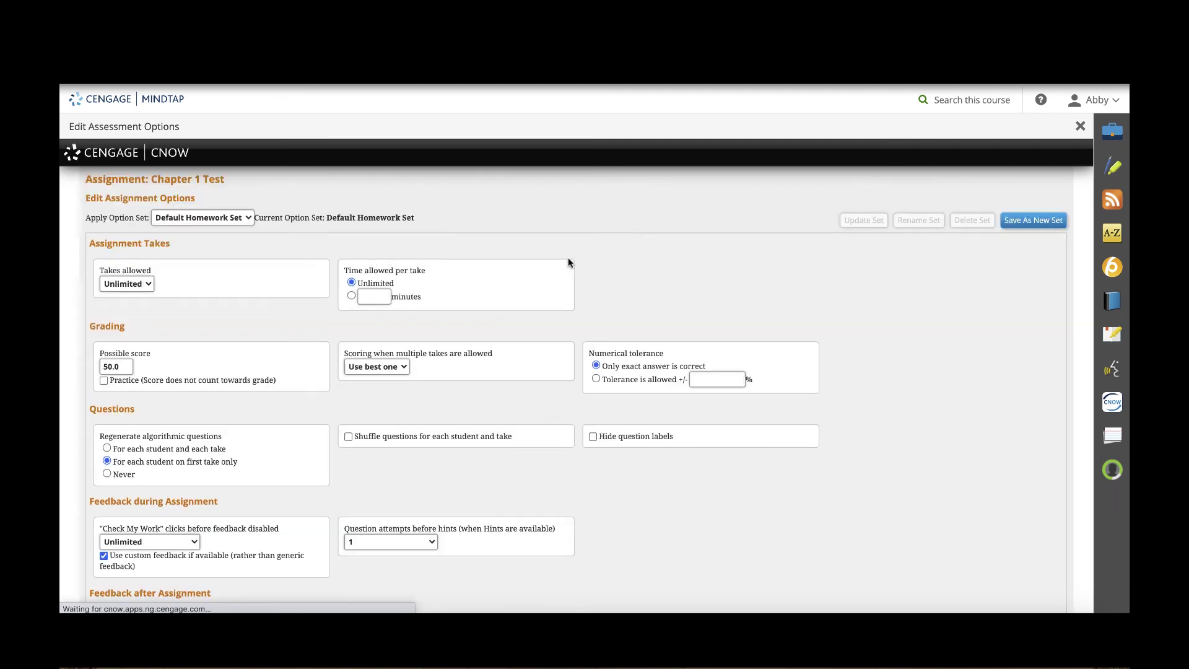
# Step: Review the Chapter 1 Test options (50.0 possible score, best take counts), then close them
pyautogui.scroll(-2, 279, 313)
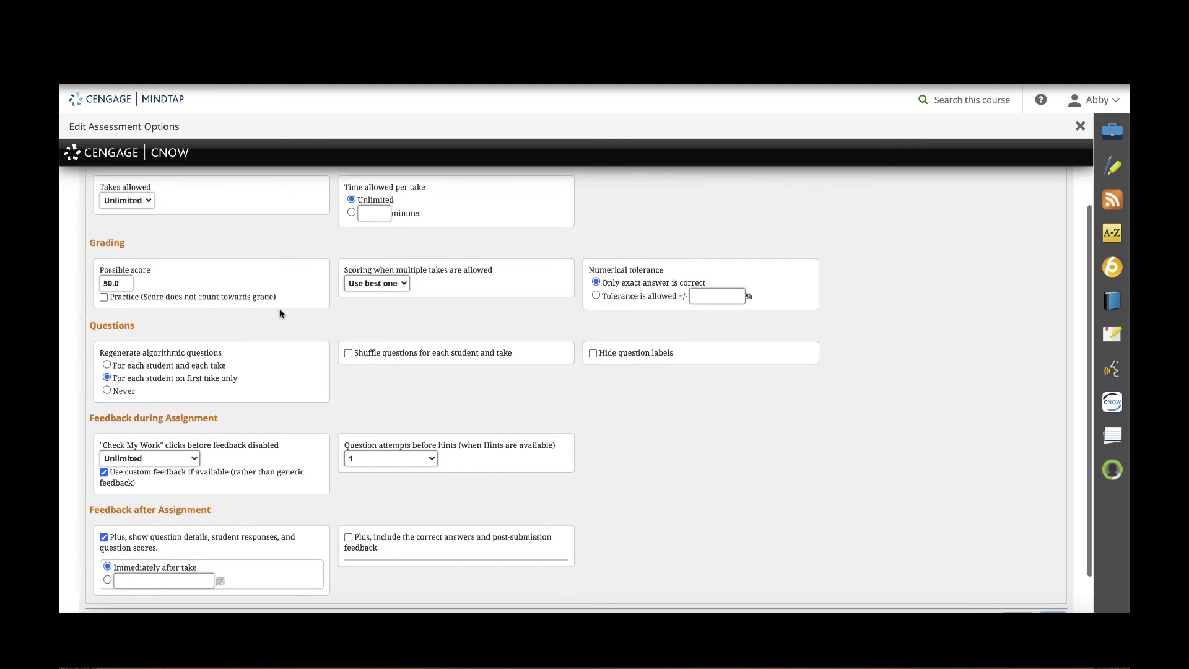
pyautogui.scroll(2, 578, 301)
pyautogui.click(1079, 127)
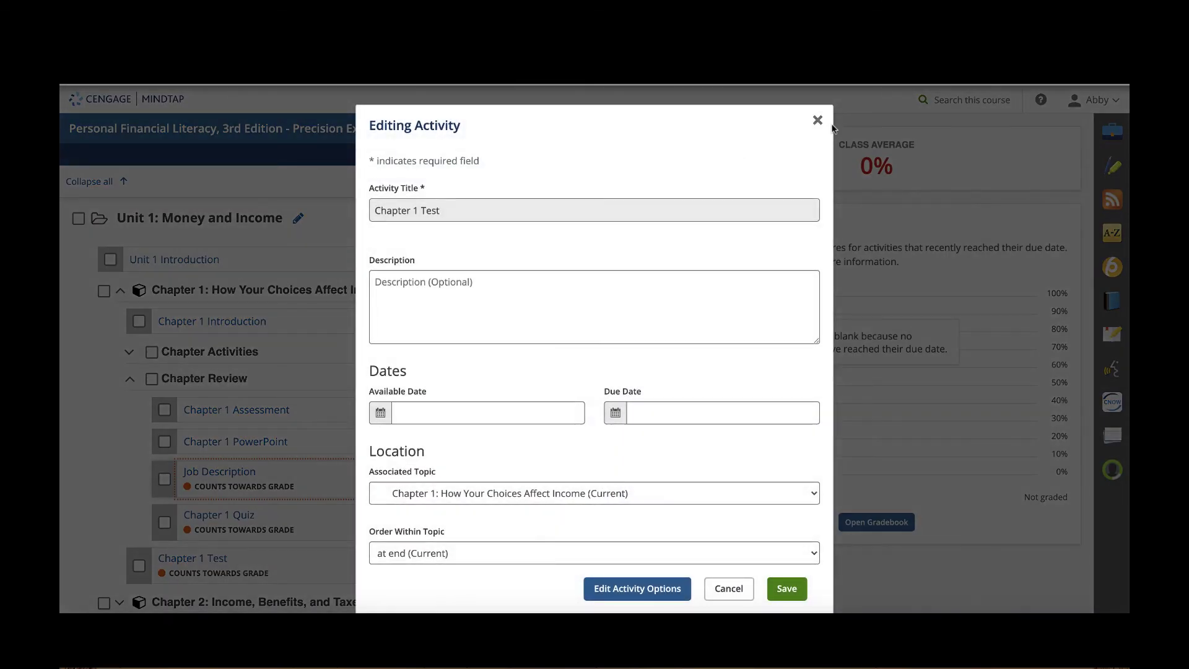
# Step: Close the activity editor, then open and close the CNow Homework assignment list
pyautogui.click(816, 118)
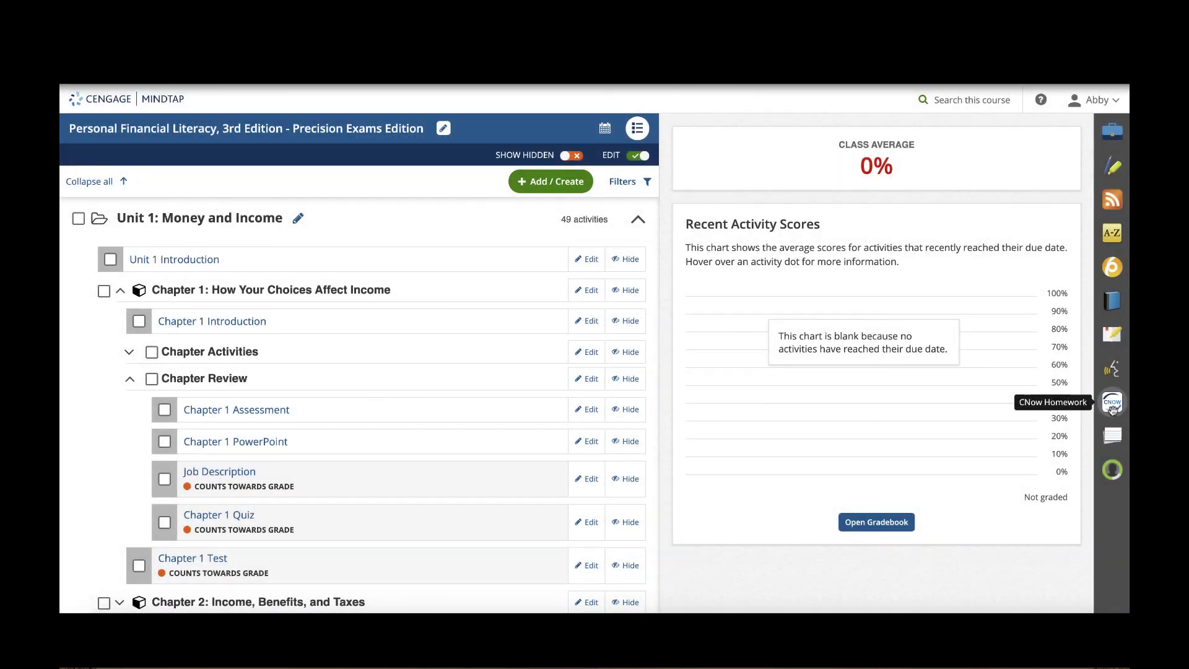
pyautogui.click(1112, 402)
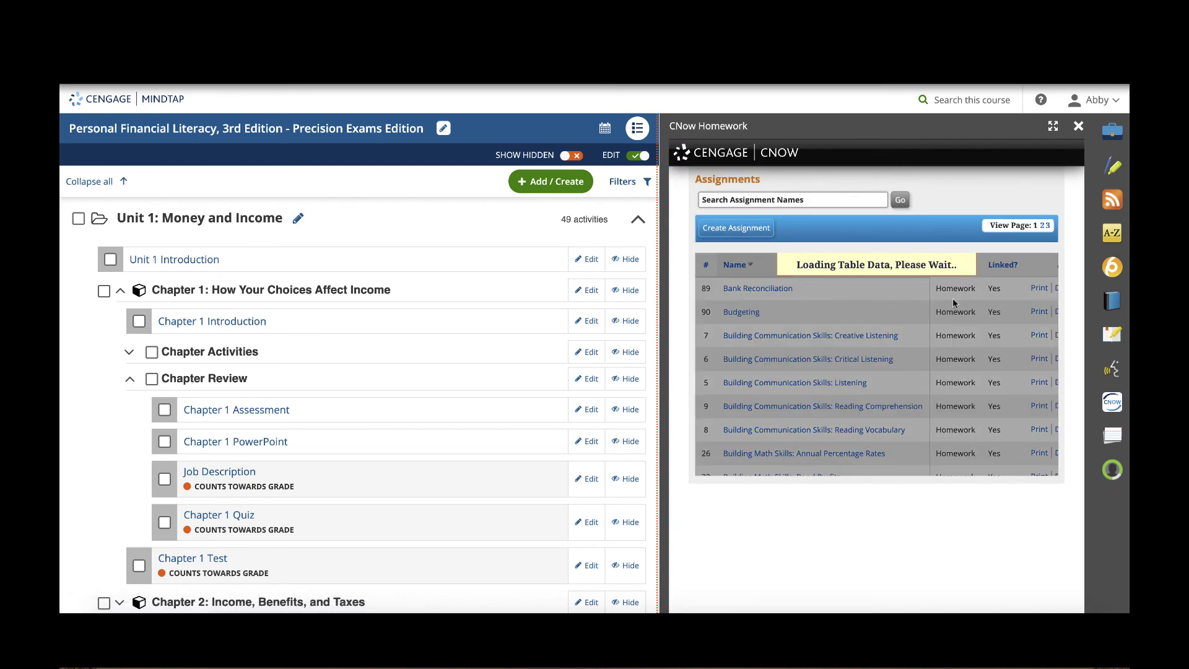
pyautogui.hscroll(3, 1039, 295)
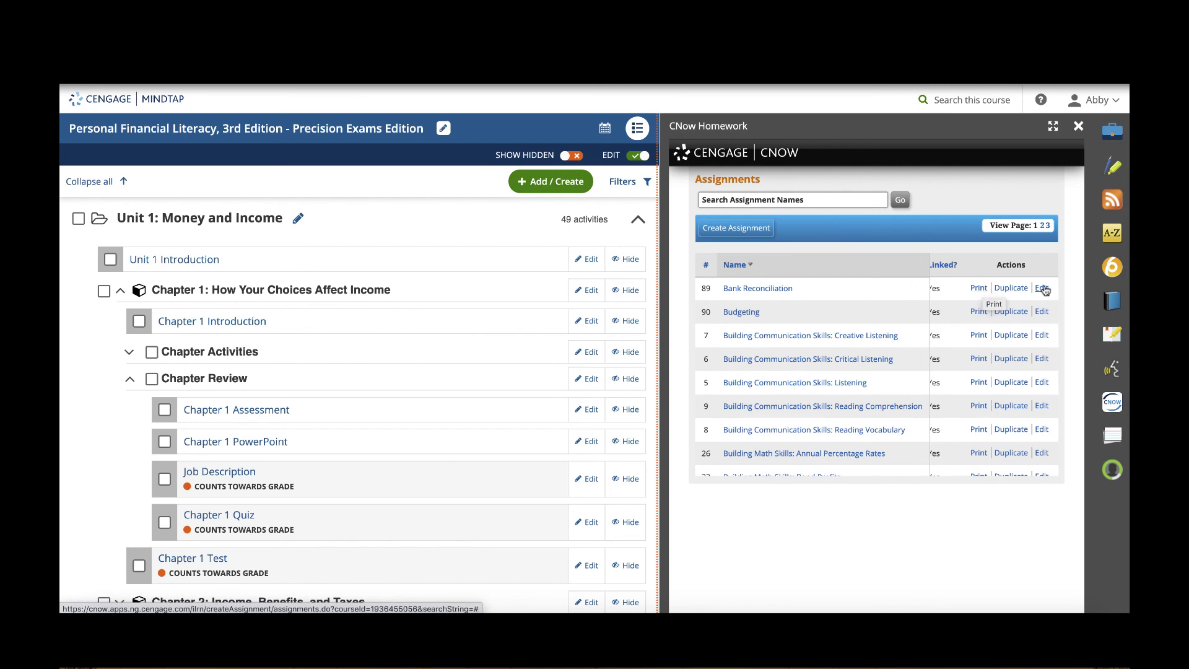
pyautogui.click(1079, 125)
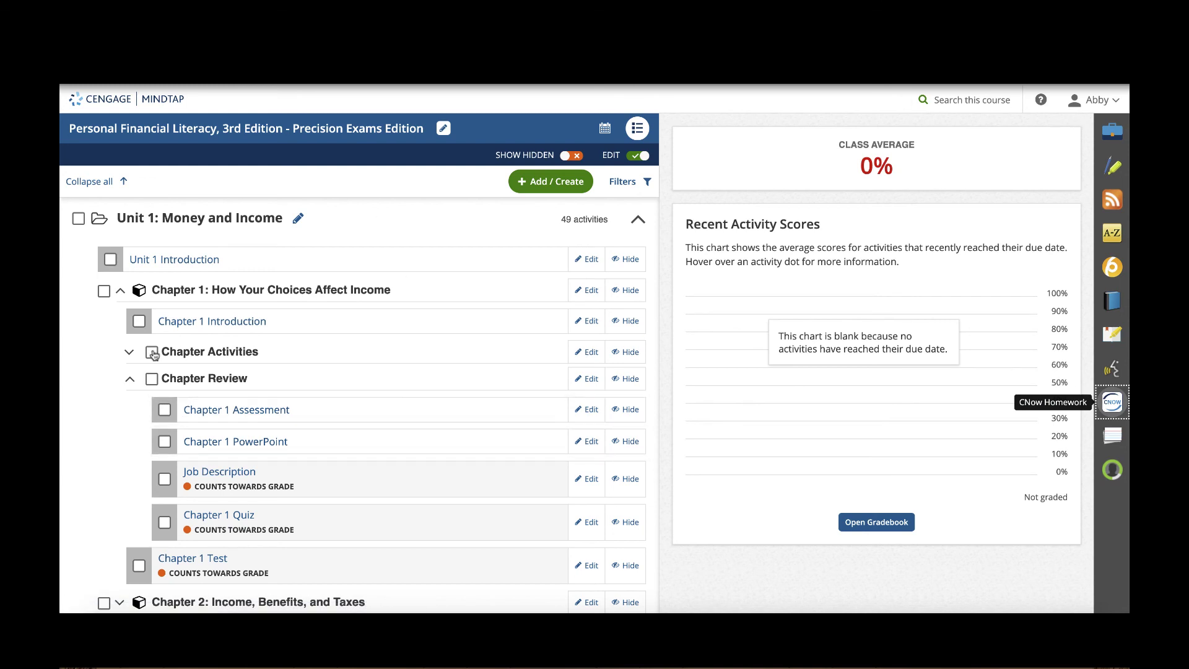
# Step: Collapse Unit 1: Money and Income so the outline shows only the four units
pyautogui.scroll(-1, 214, 509)
pyautogui.scroll(1, 186, 483)
pyautogui.click(98, 222)
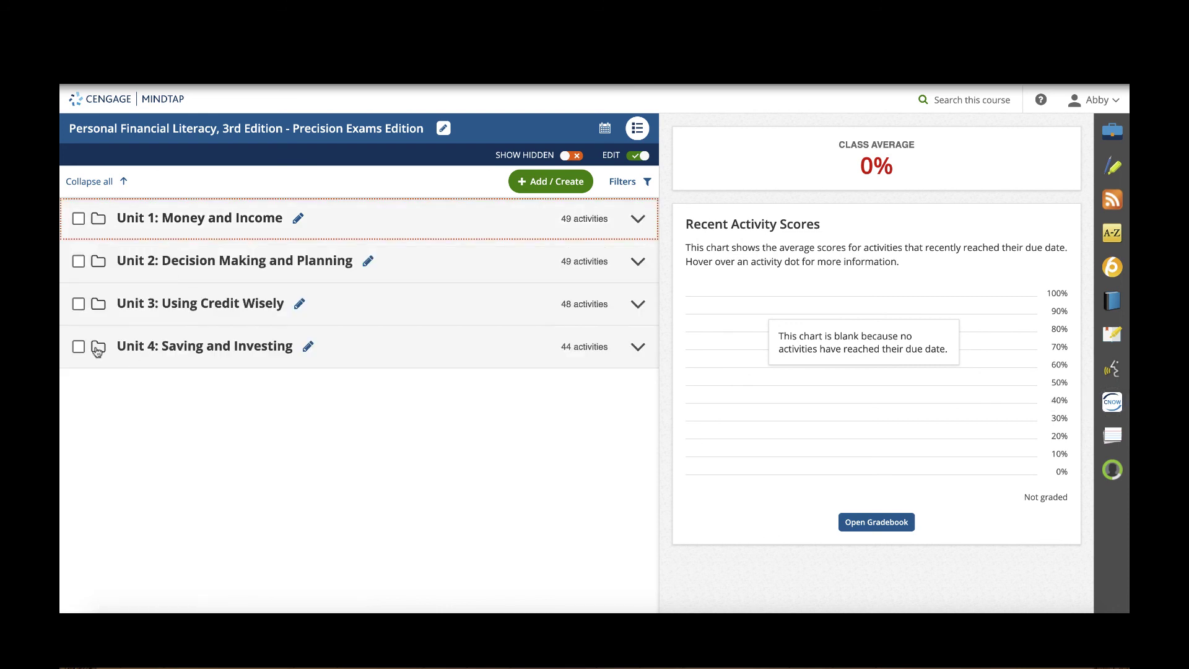